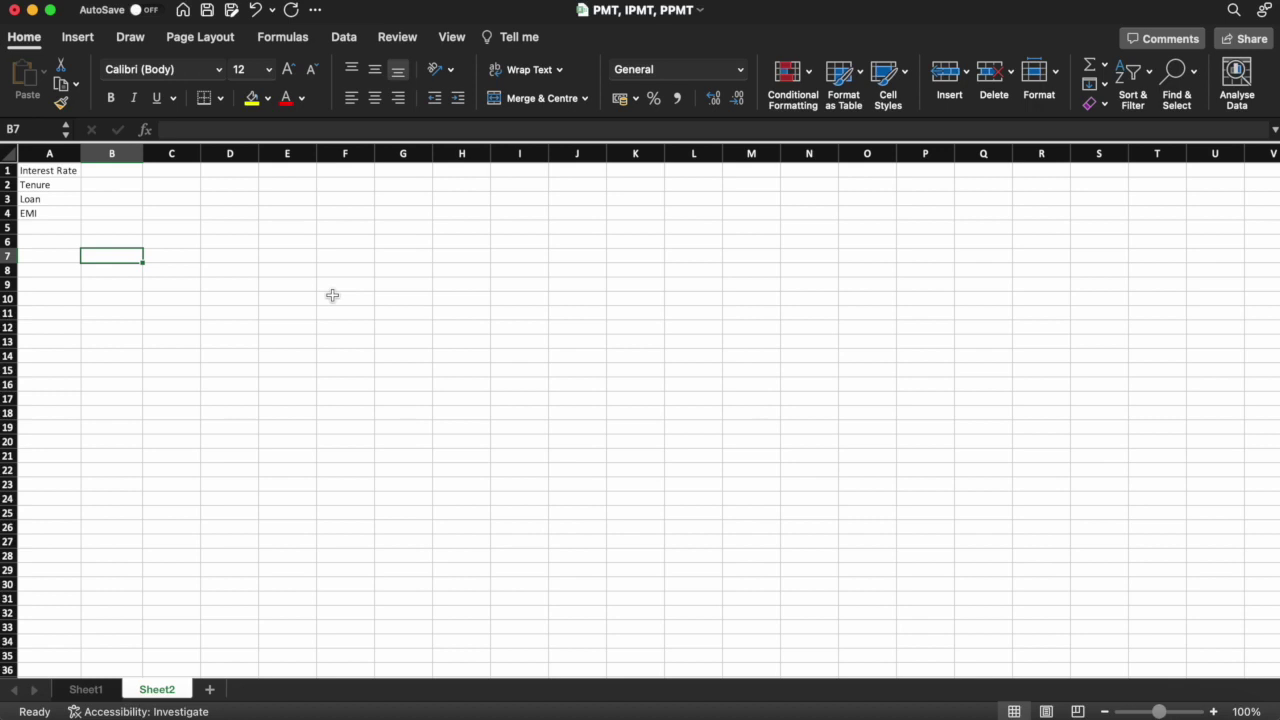
# - Review the Interest Rate, Tenure and Loan labels in column A
pyautogui.press('Up')
pyautogui.press('Up')
pyautogui.press('Up')
pyautogui.press('Up')
pyautogui.press('Up')
pyautogui.press('Up')
pyautogui.press('Left')
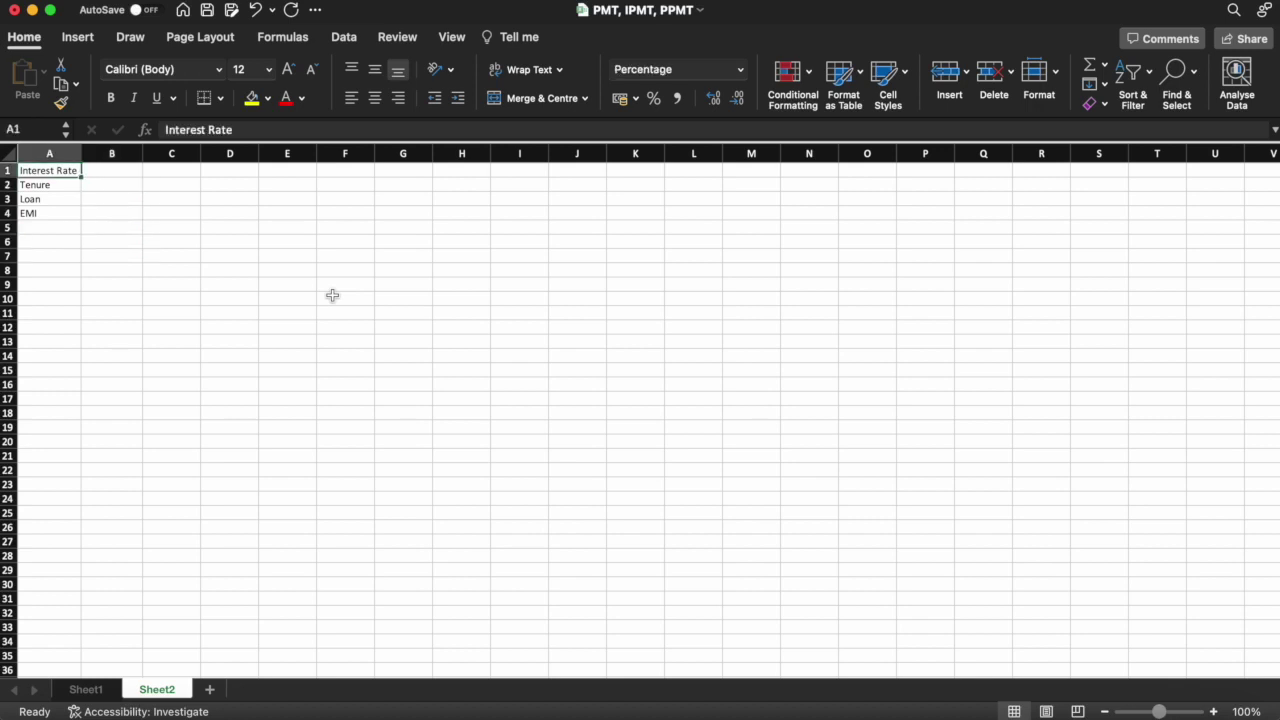
pyautogui.hotkey('shift', 'Down')
pyautogui.hotkey('shift', 'Down')
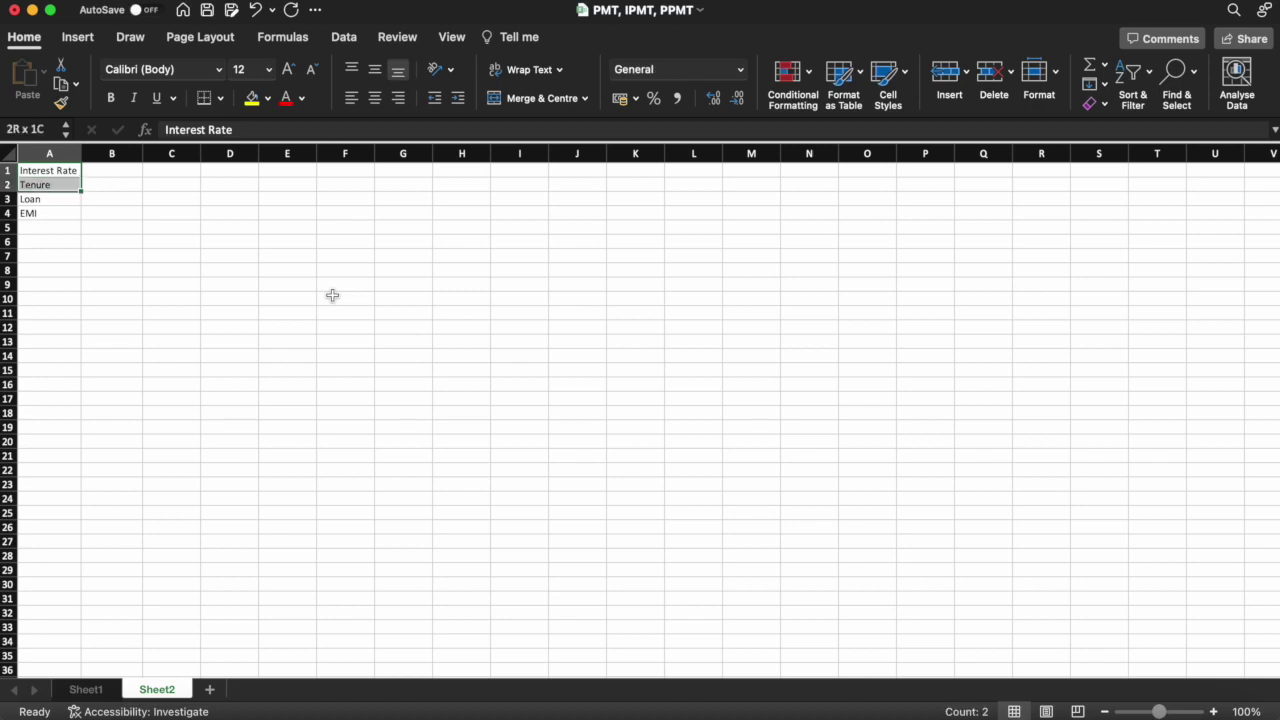
pyautogui.hotkey('shift', 'Up')
pyautogui.hotkey('shift', 'Up')
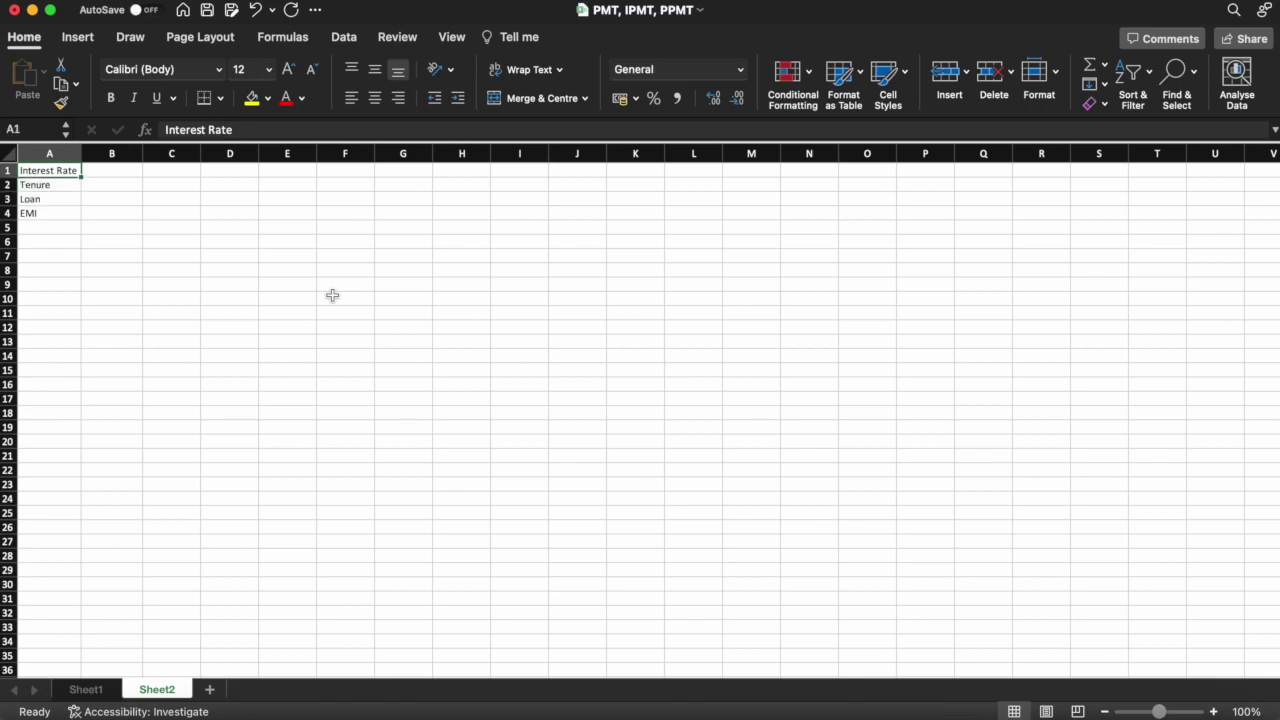
pyautogui.press('Down')
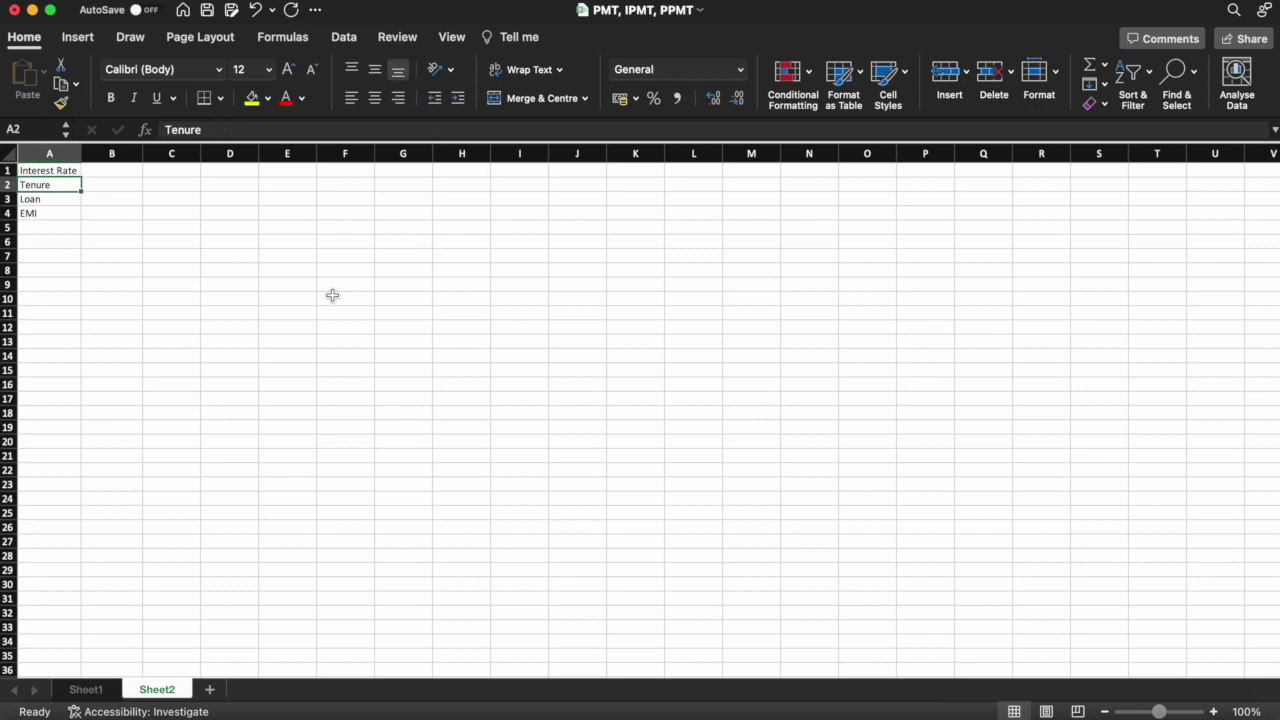
pyautogui.press('Down')
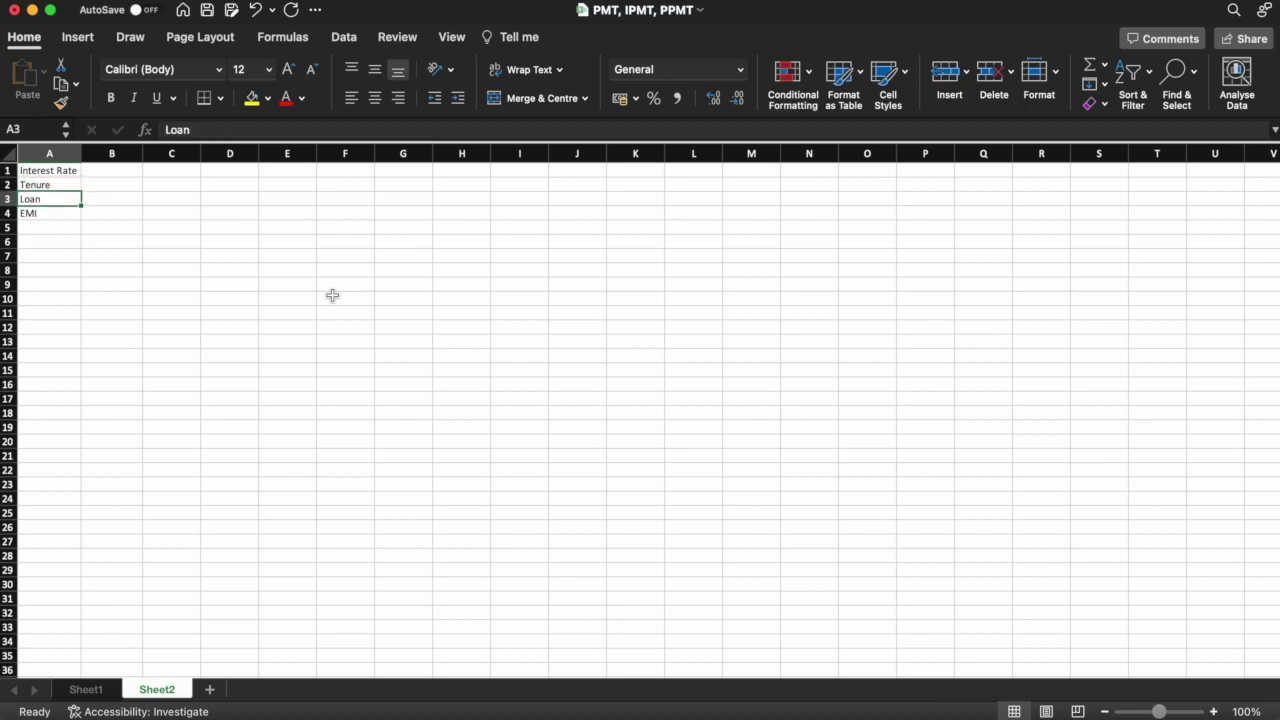
# - Enter an interest rate of 8.65% in cell B1
pyautogui.press('Right')
pyautogui.press('Up')
pyautogui.press('Up')
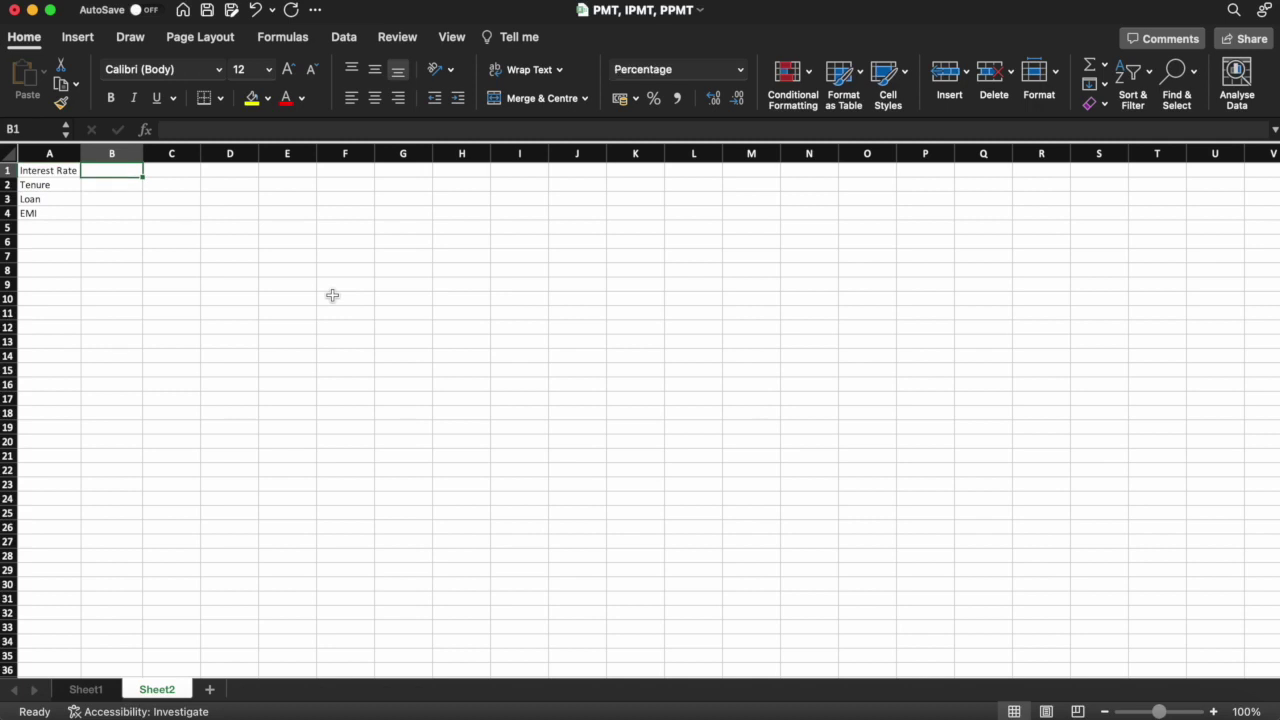
pyautogui.write('8.65')
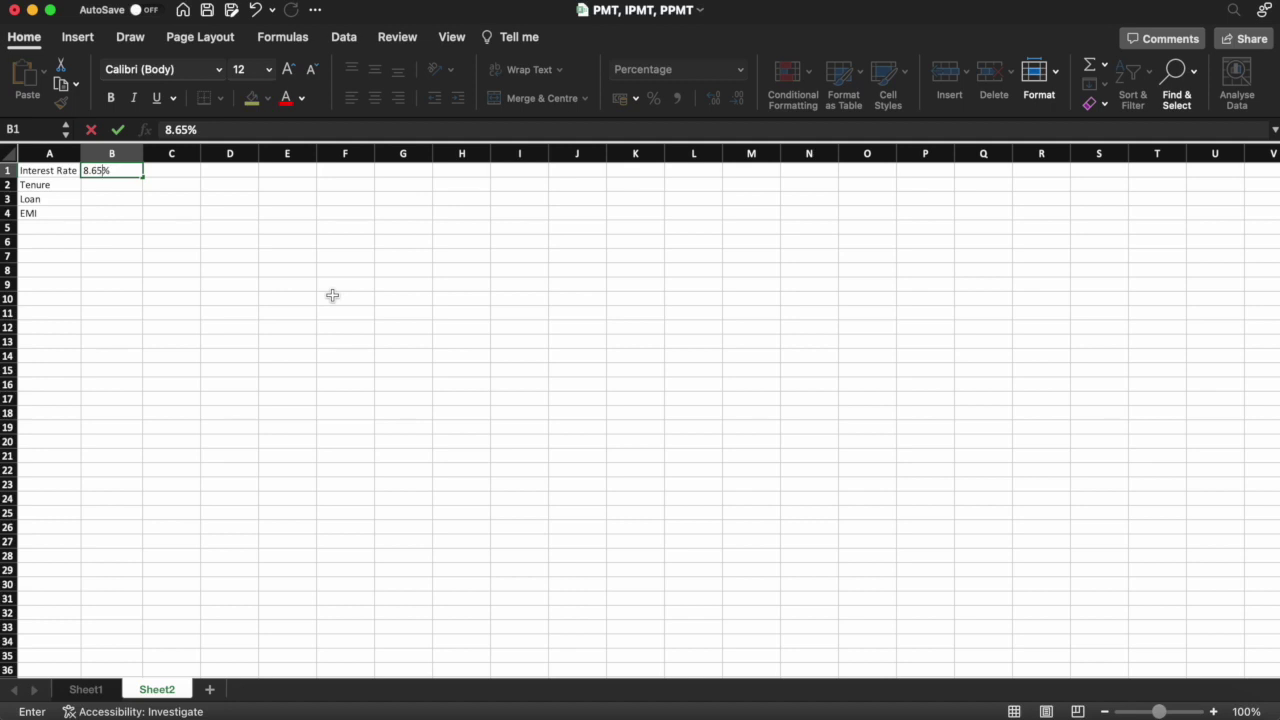
pyautogui.press('Return')
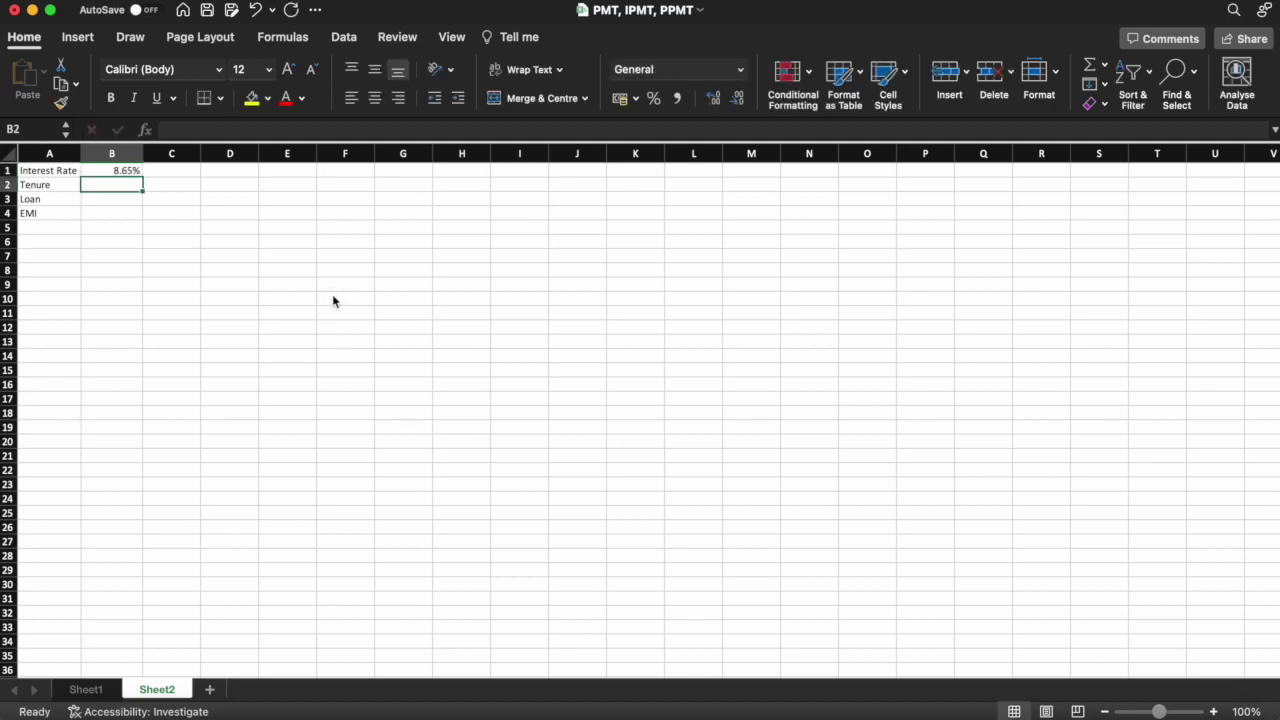
# - Enter a tenure of 60 in B2 and label its unit as Months in C2
pyautogui.write('60')
pyautogui.press('Return')
pyautogui.press('Right')
pyautogui.press('Up')
pyautogui.write('Months')
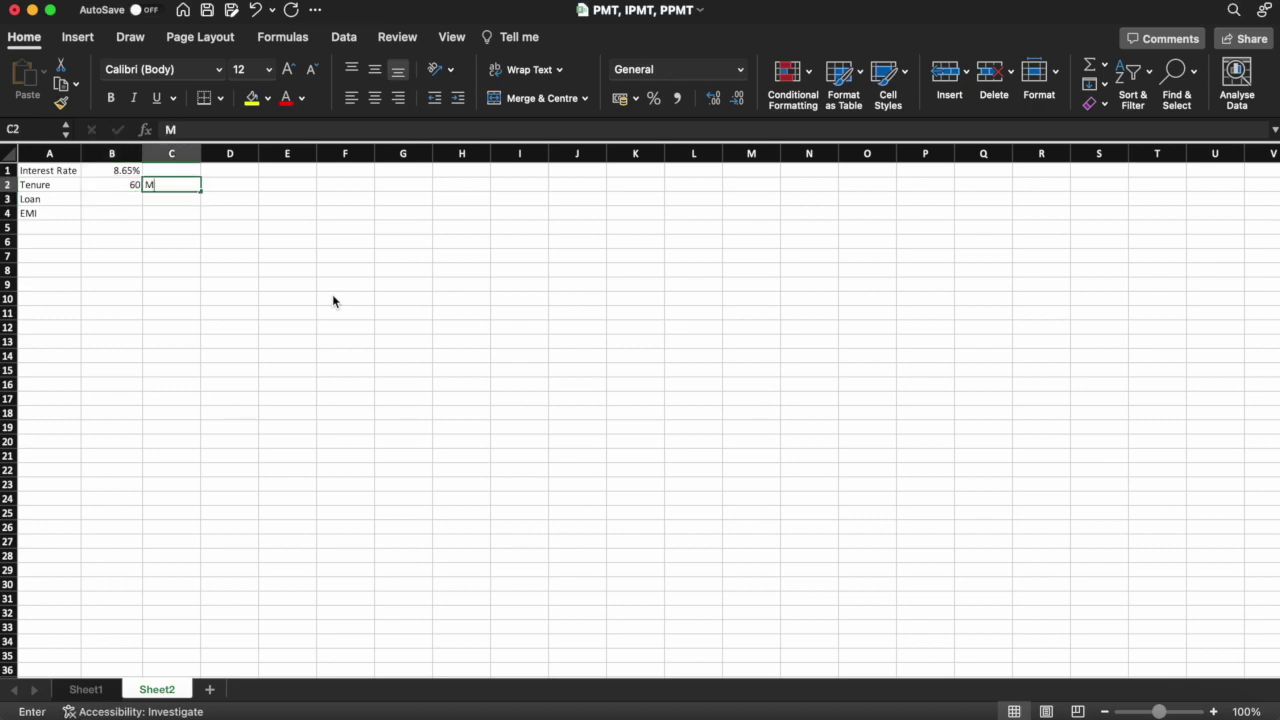
pyautogui.press('Return')
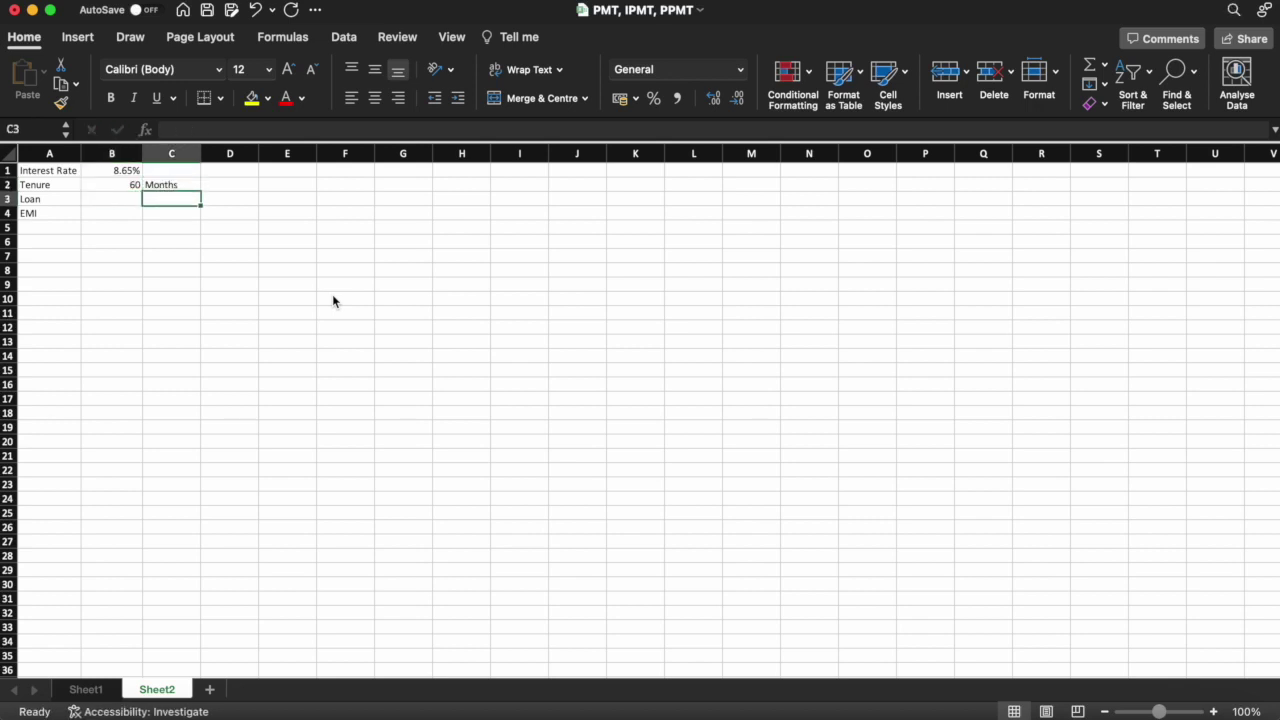
# - Enter a loan amount of 500000 in cell B3
pyautogui.press('Left')
pyautogui.write('500000')
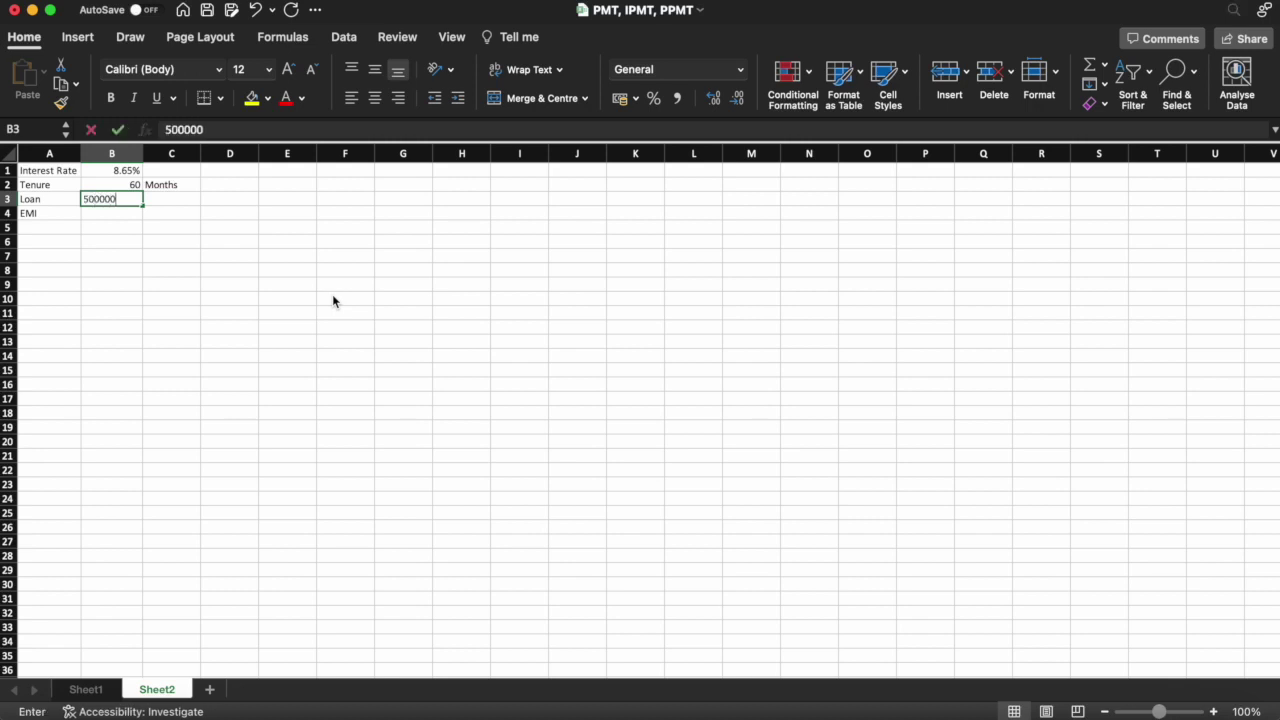
pyautogui.press('Return')
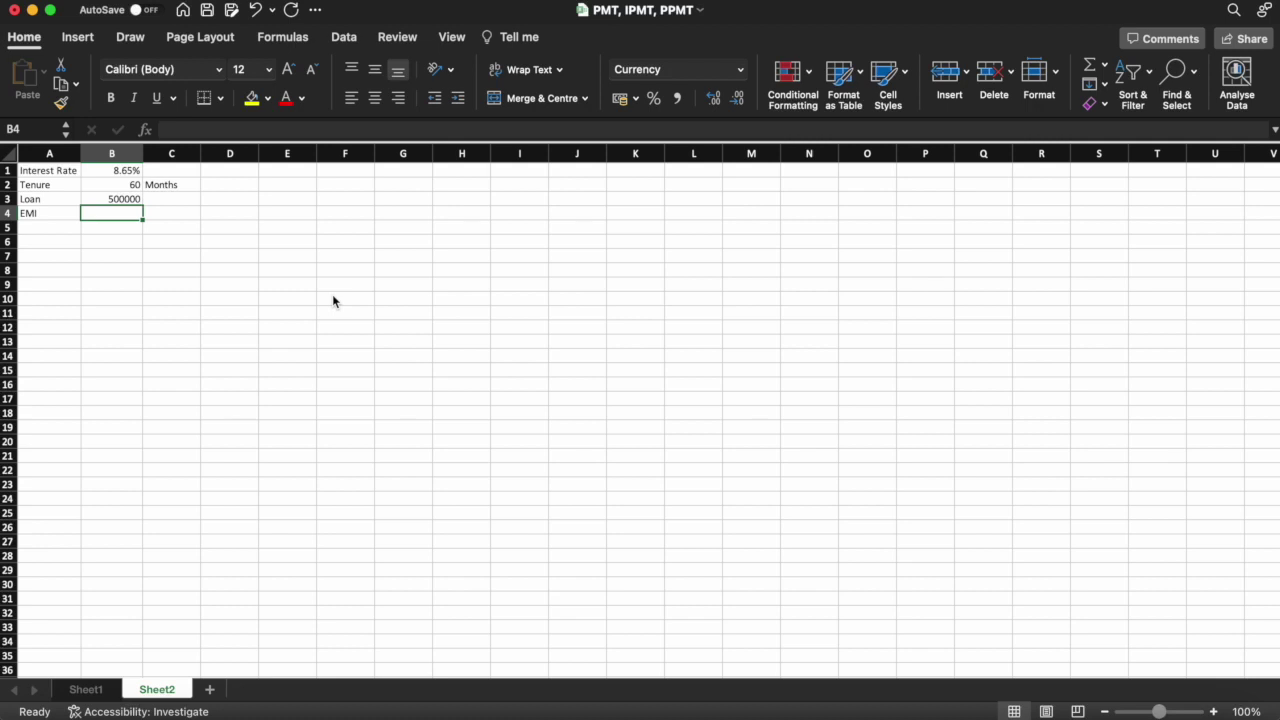
# - Calculate the monthly EMI in B4 with the formula =PMT(B1/12,B2,B3)
pyautogui.press('Up')
pyautogui.press('Up')
pyautogui.press('Down')
pyautogui.press('Down')
pyautogui.write('=')
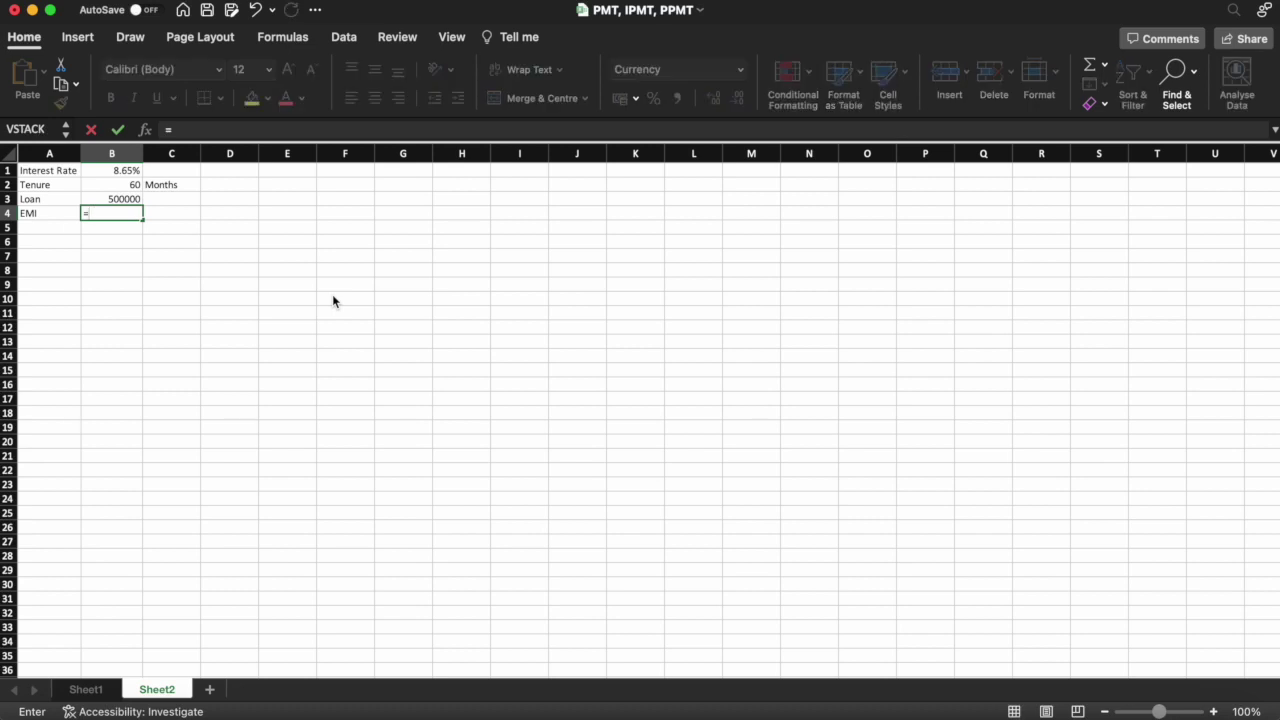
pyautogui.write('pmt')
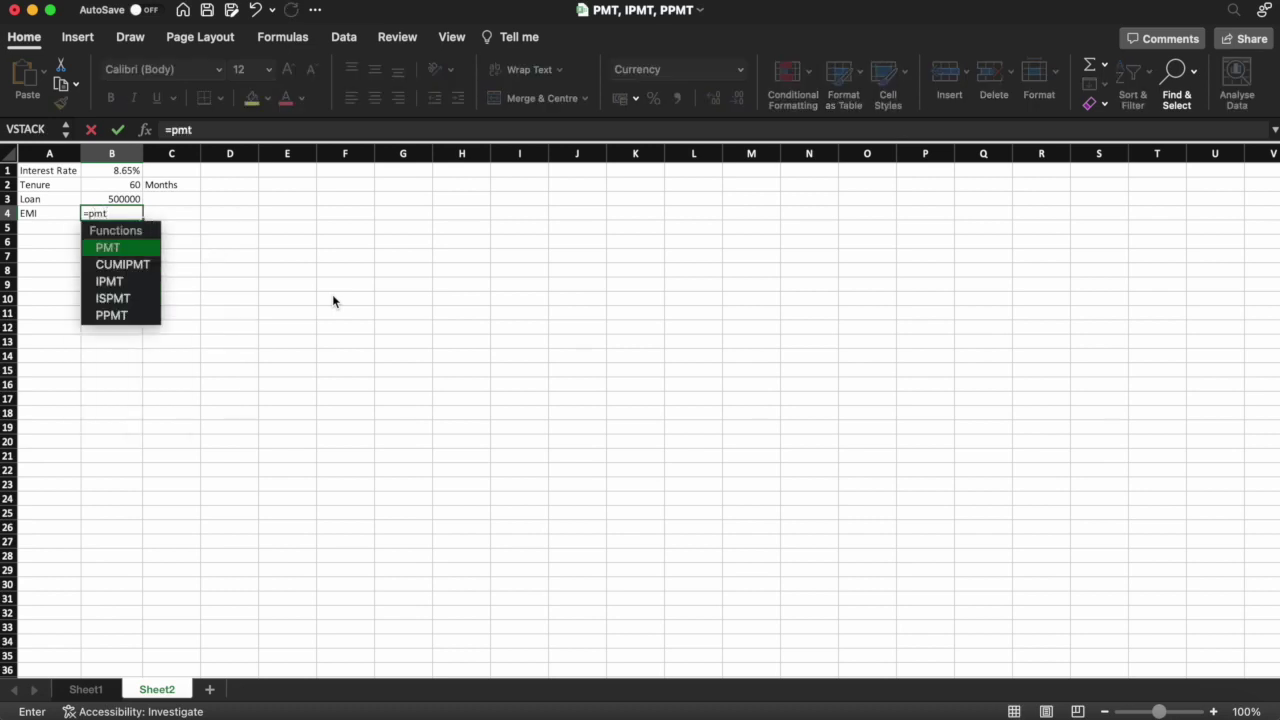
pyautogui.write('(')
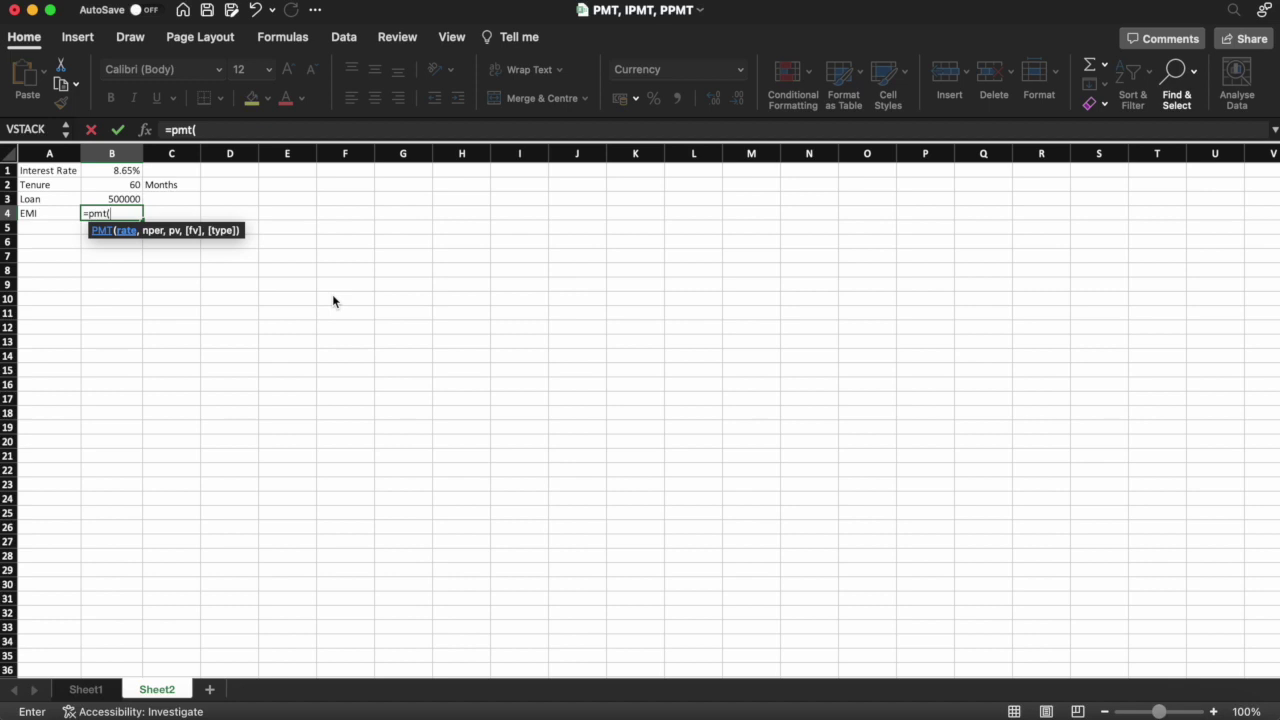
pyautogui.press('Up')
pyautogui.press('Up')
pyautogui.press('Up')
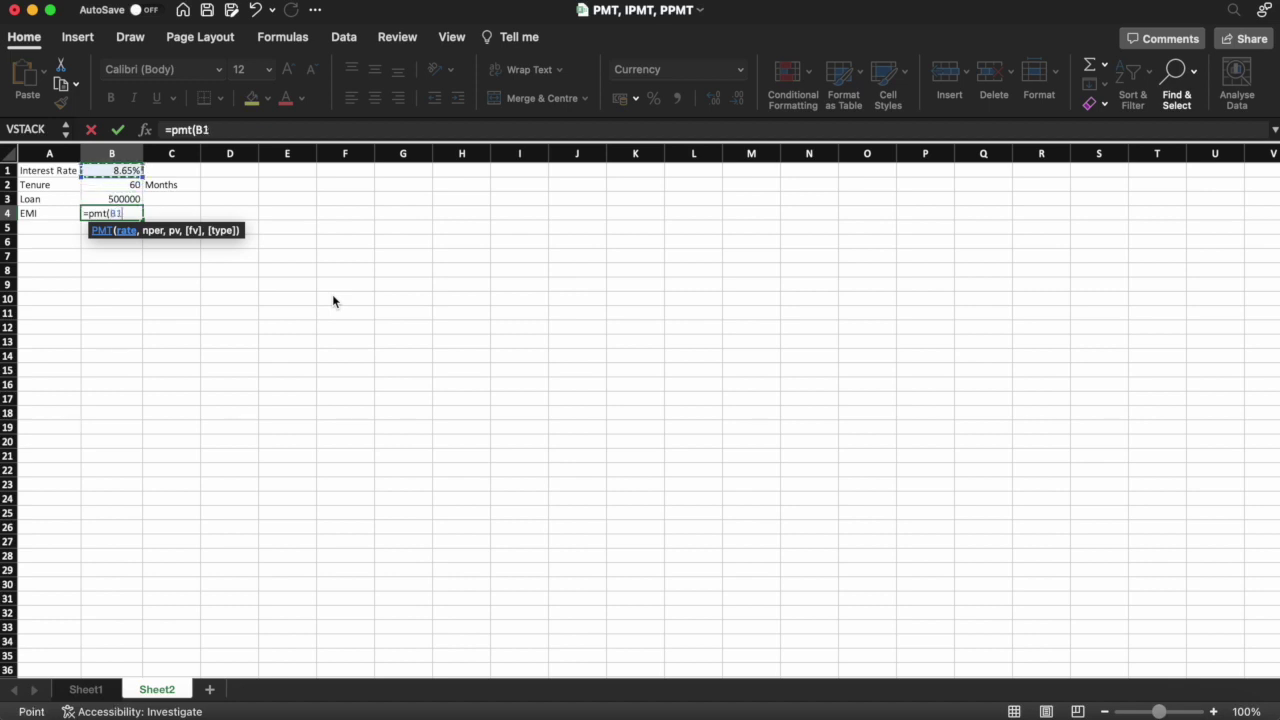
pyautogui.write('/12')
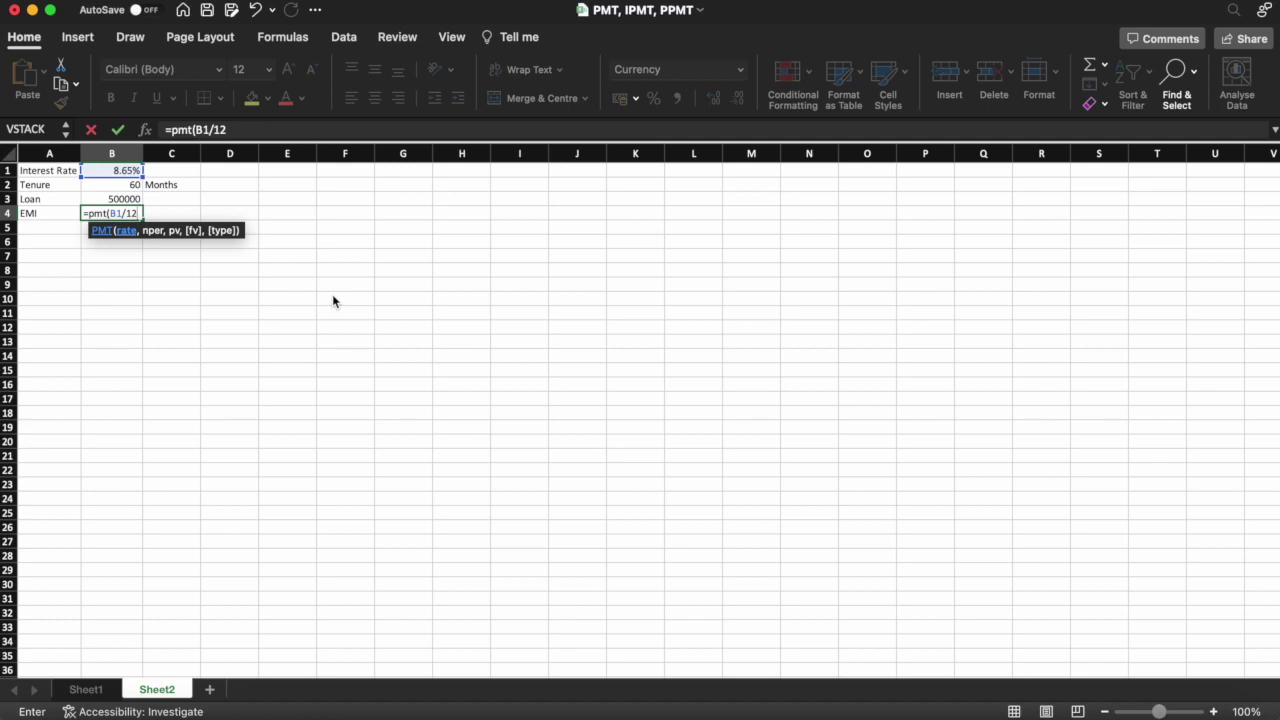
pyautogui.write(',')
pyautogui.press('Up')
pyautogui.press('Up')
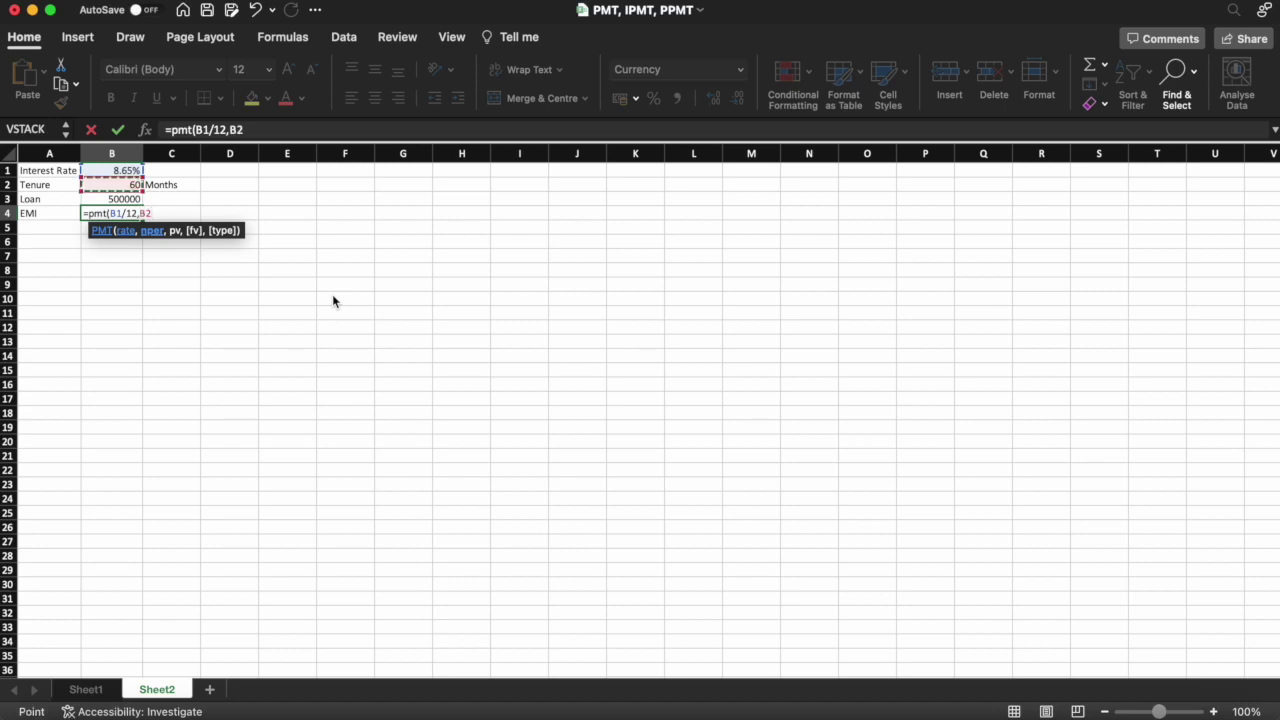
pyautogui.write(',')
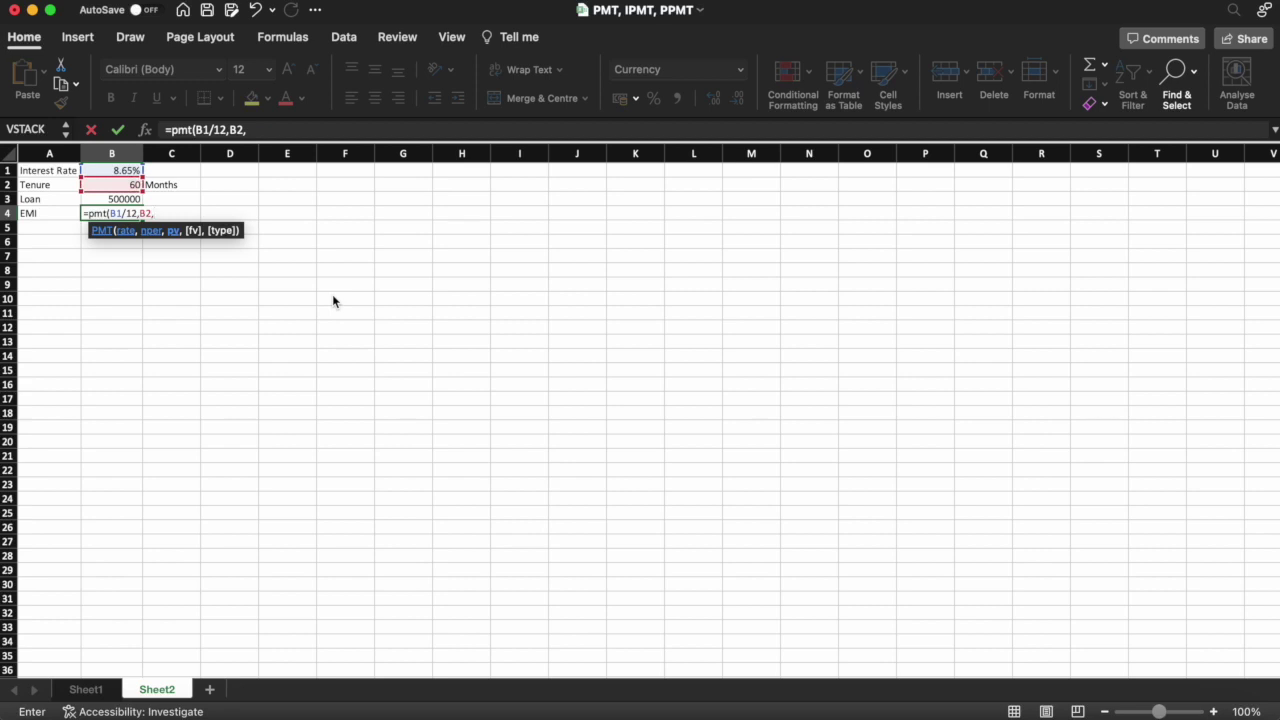
pyautogui.press('Up')
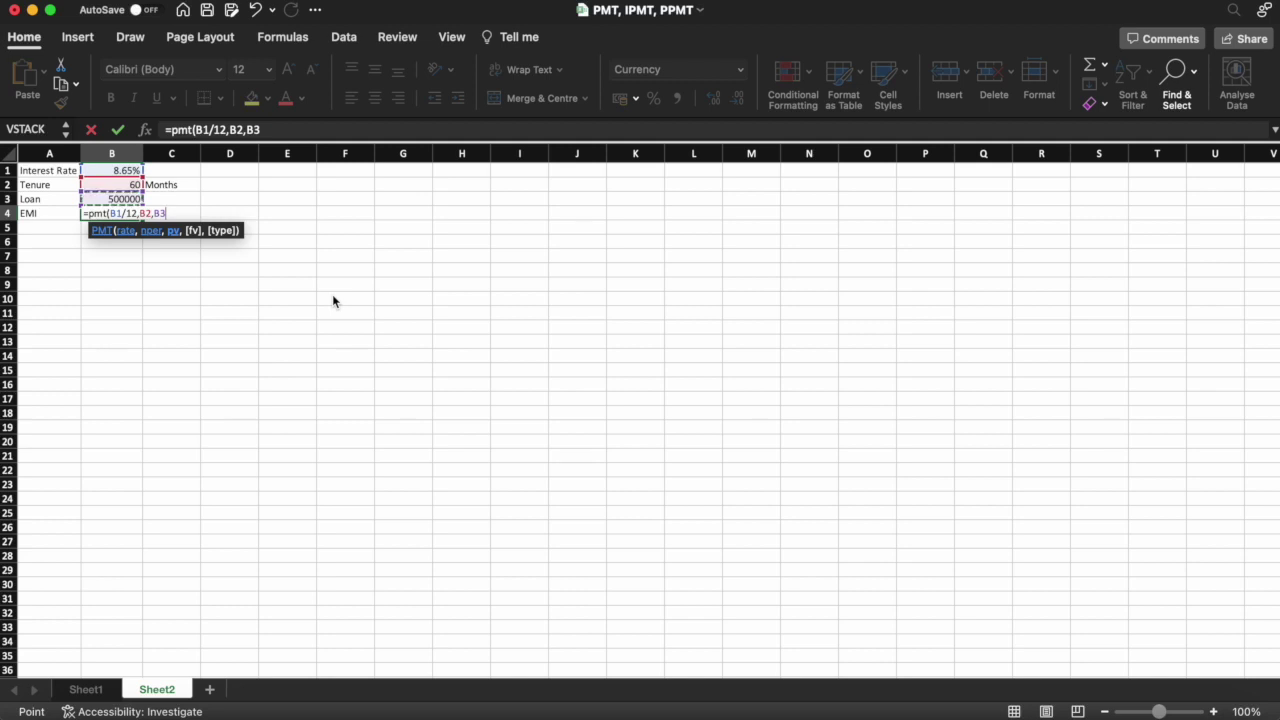
pyautogui.write(')')
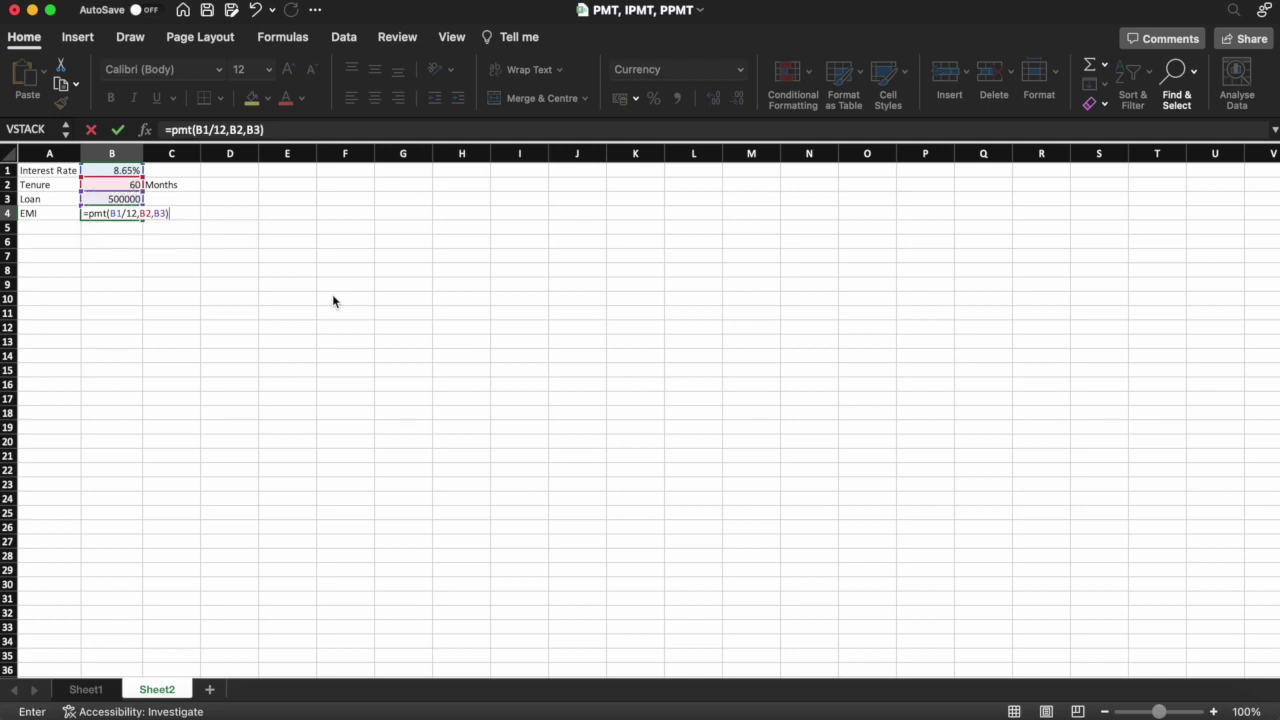
pyautogui.press('Return')
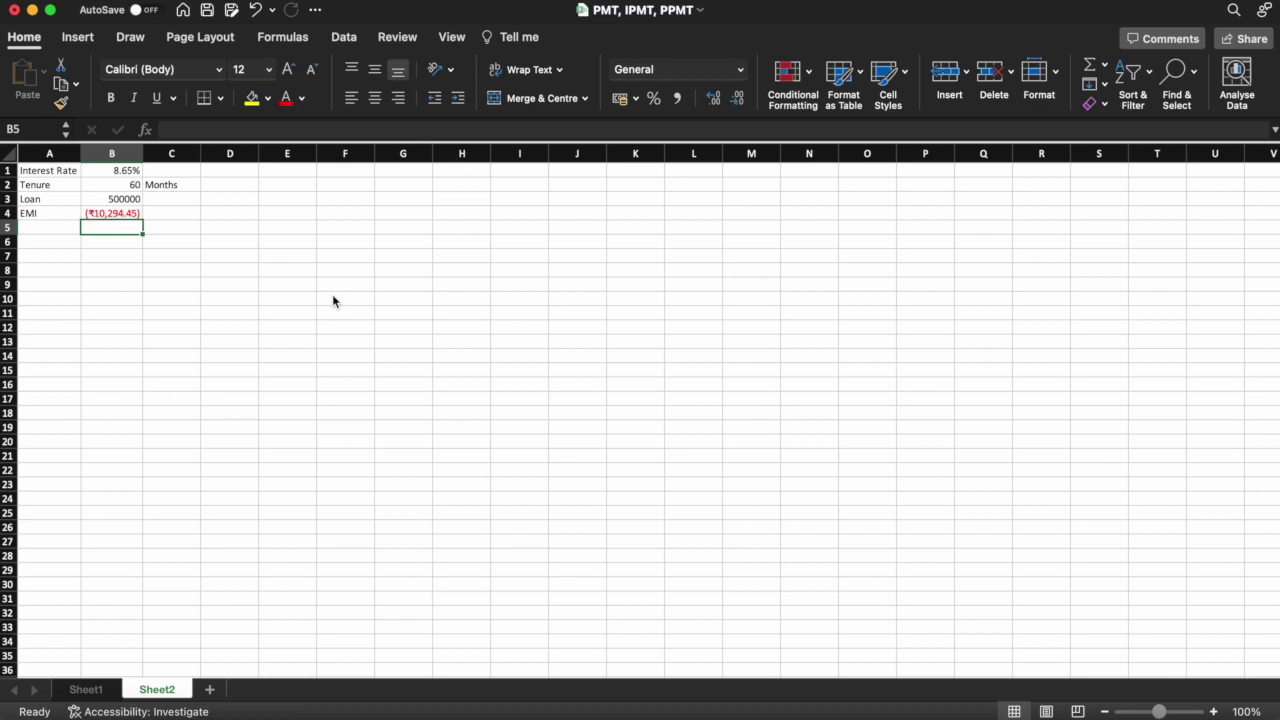
# - Review the EMI formula in B4 and the loan inputs in B1 to B3
pyautogui.press('Up')
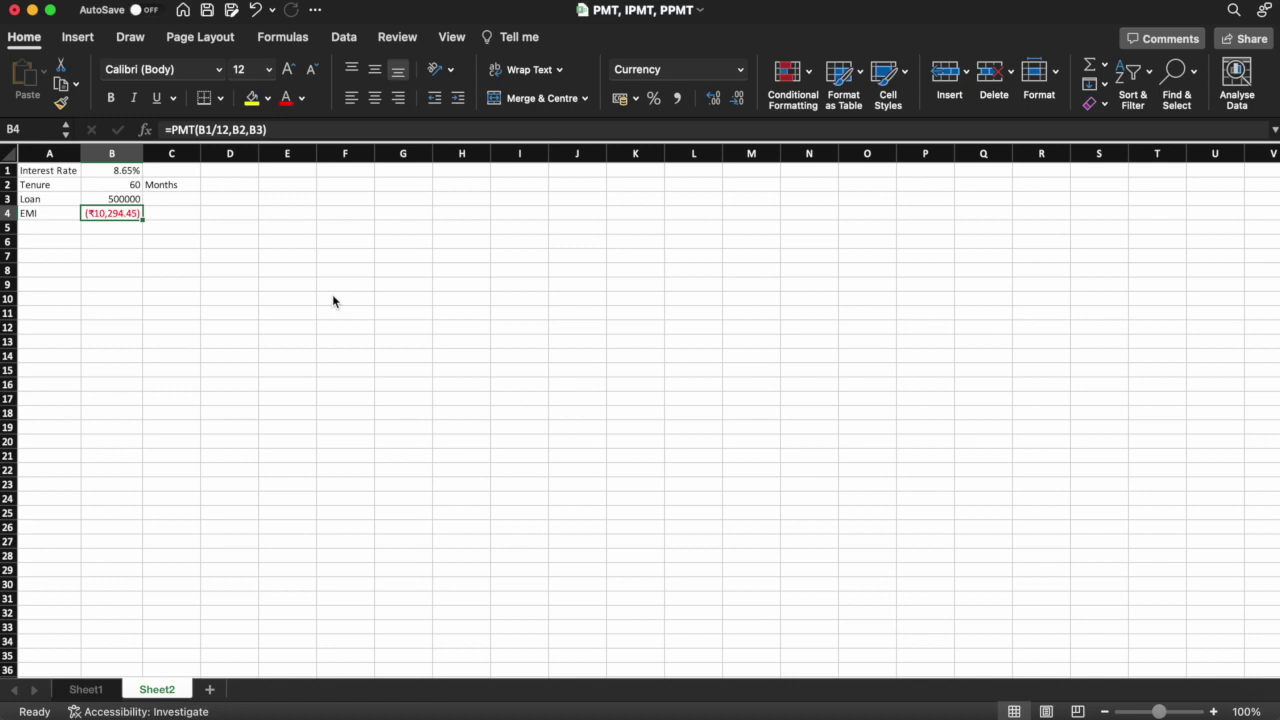
pyautogui.press('Up')
pyautogui.press('Up')
pyautogui.press('Up')
pyautogui.press('Down')
pyautogui.press('Down')
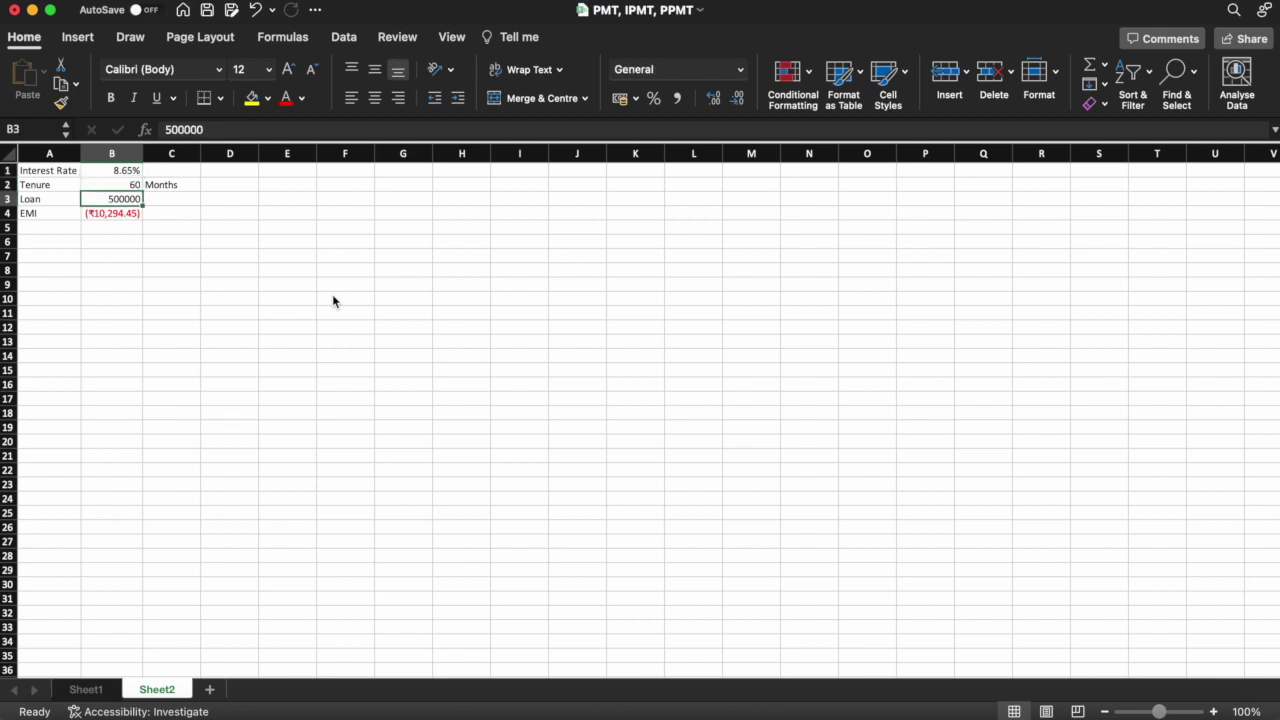
pyautogui.press('Down')
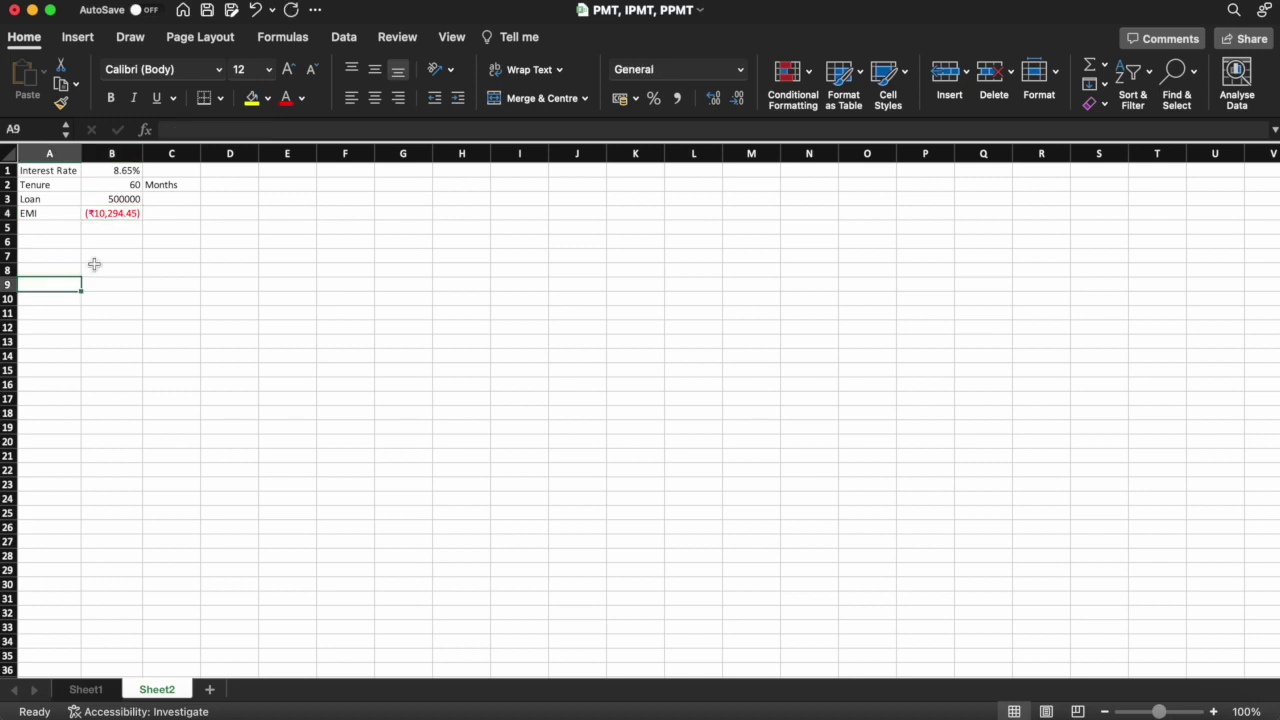
# - Start a repayment table header row with Period in A8 and Principle in B8
pyautogui.press('Up')
pyautogui.press('Up')
pyautogui.press('Up')
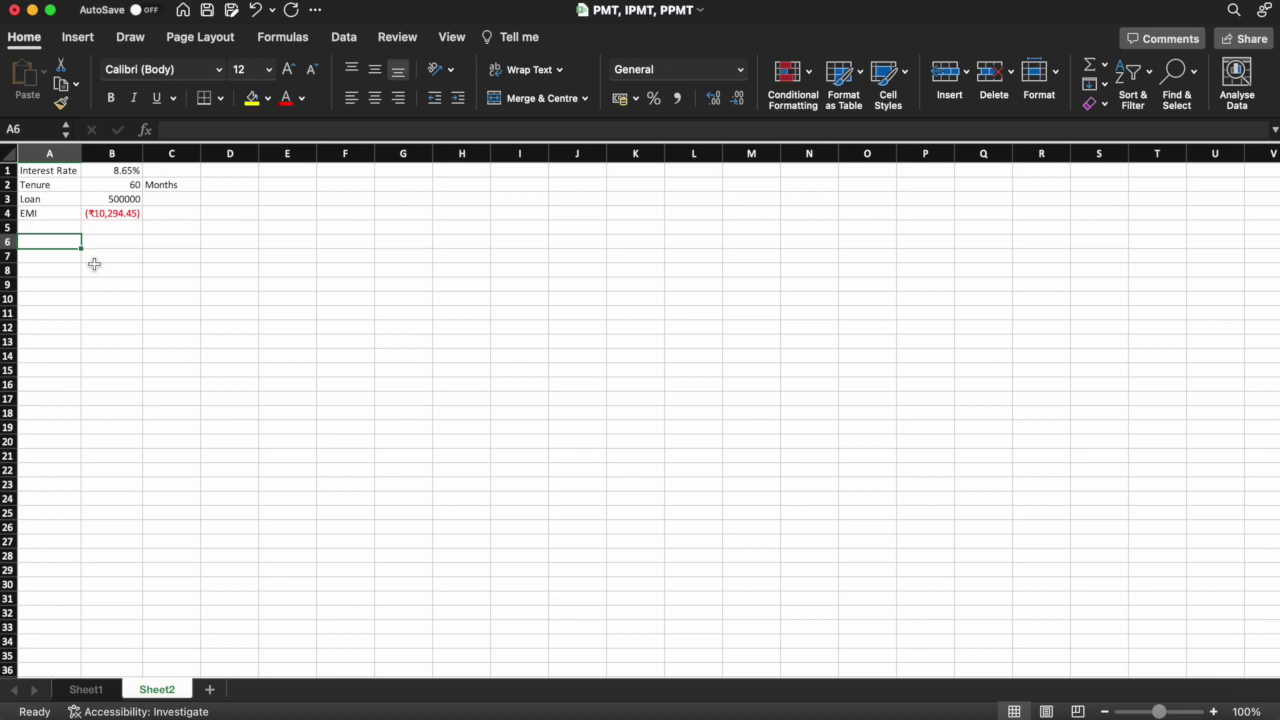
pyautogui.press('Down')
pyautogui.press('Down')
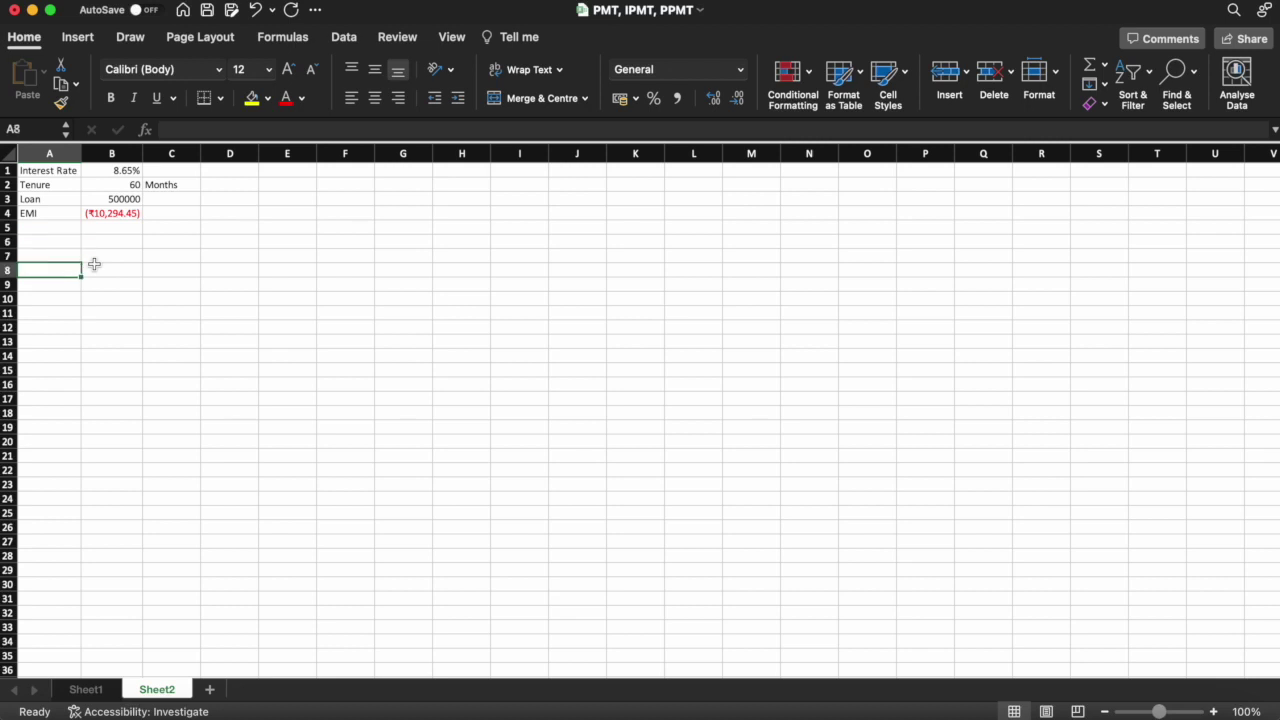
pyautogui.write('Period')
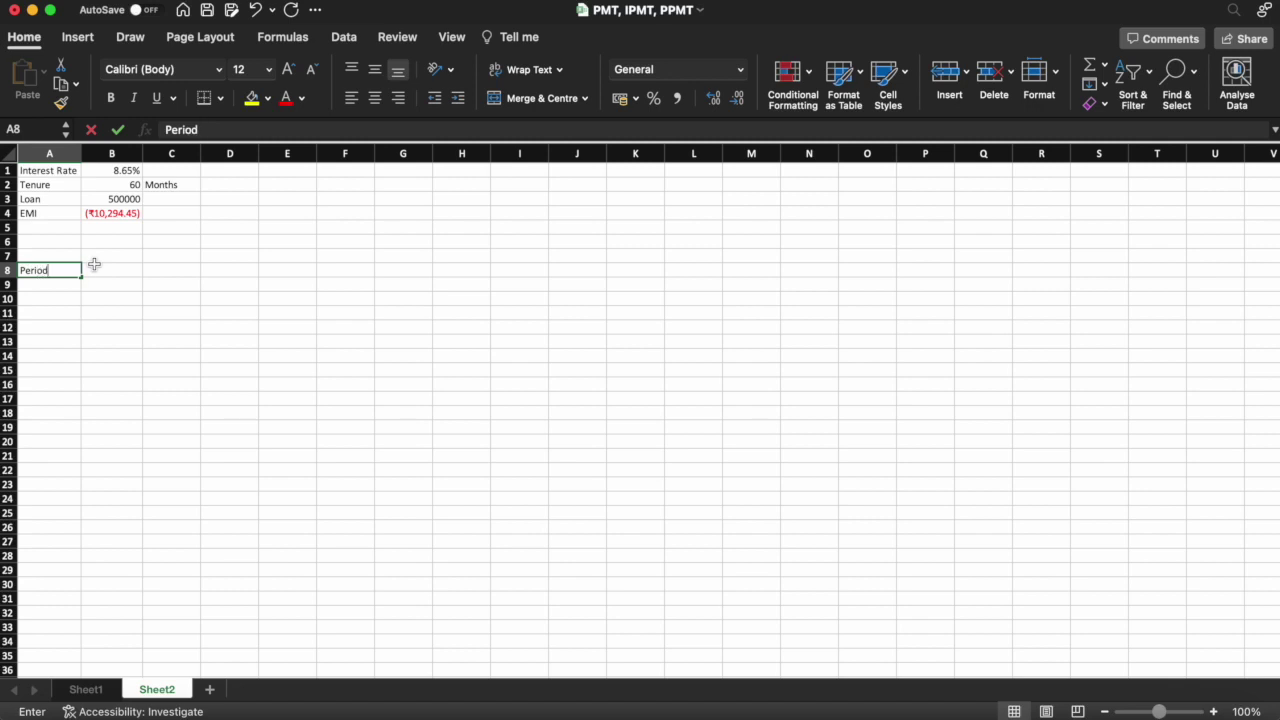
pyautogui.press('Return')
pyautogui.click(94, 264)
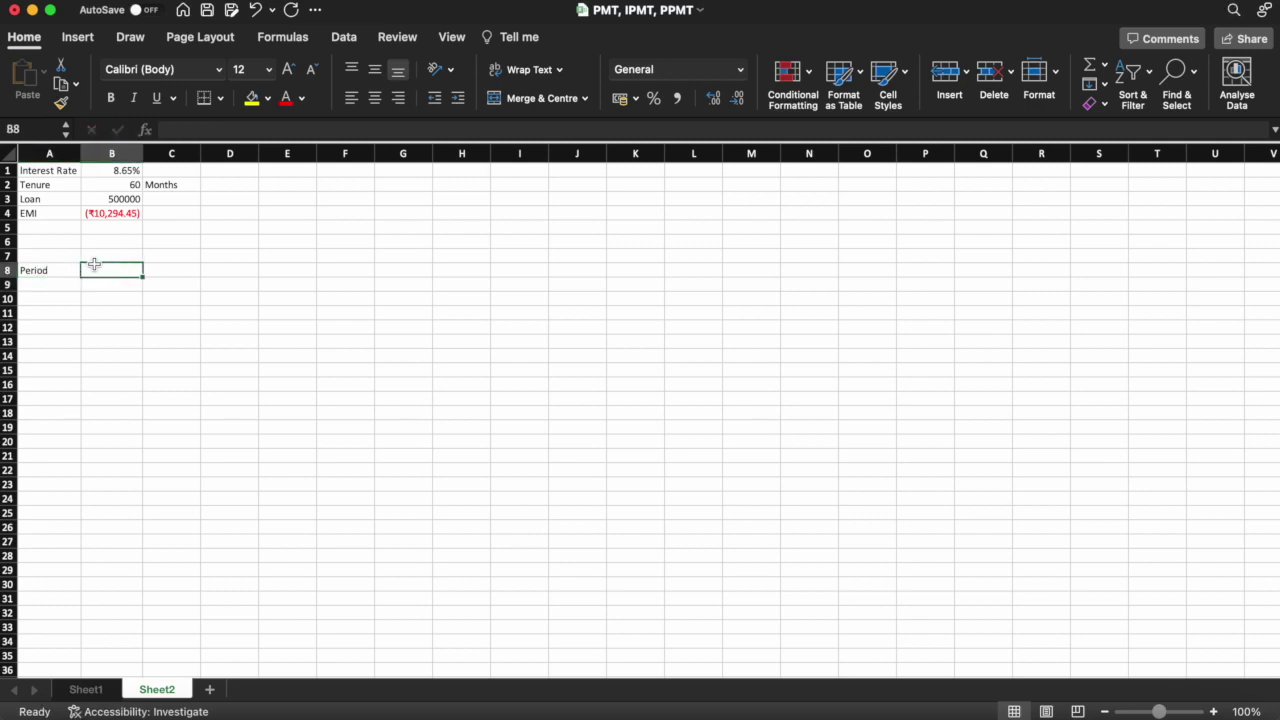
pyautogui.write('Principle')
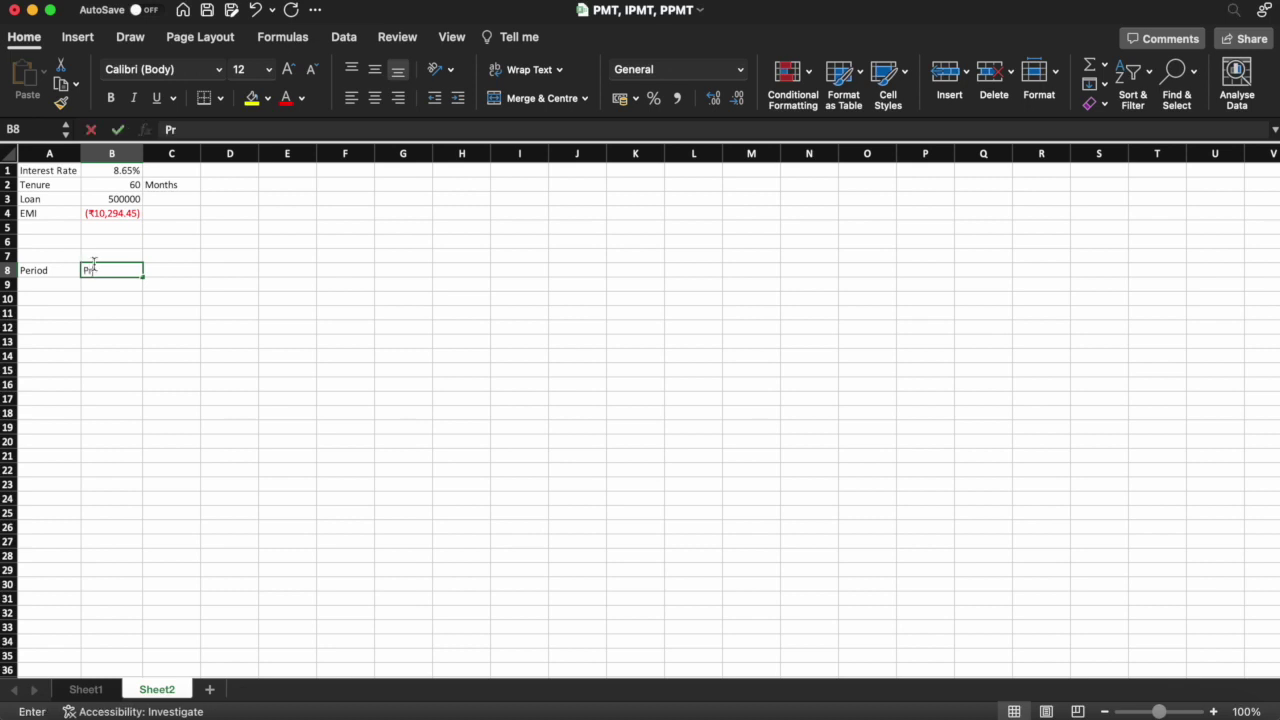
pyautogui.press('Return')
# - Continue the header row with Interest in C8 and Balance in D8
pyautogui.press('Right')
pyautogui.press('Up')
pyautogui.write('Interest')
pyautogui.press('Return')
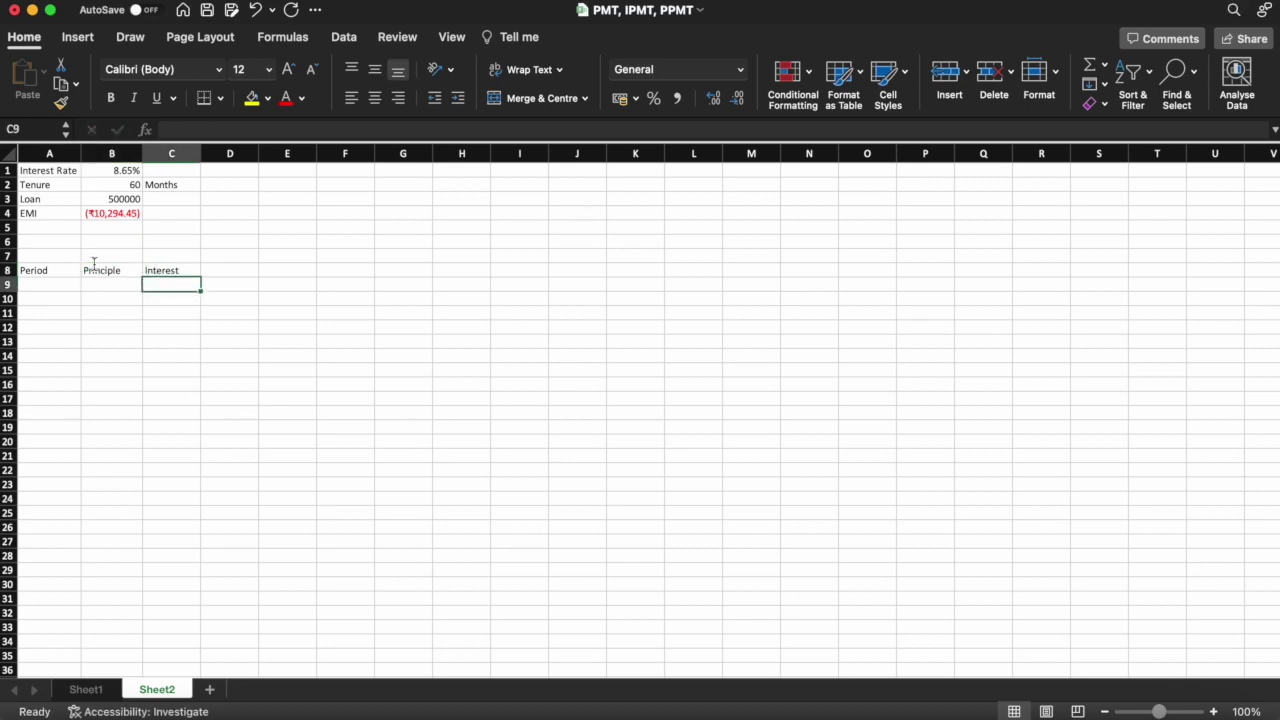
pyautogui.press('Right')
pyautogui.press('Up')
pyautogui.write('Balance')
pyautogui.press('Return')
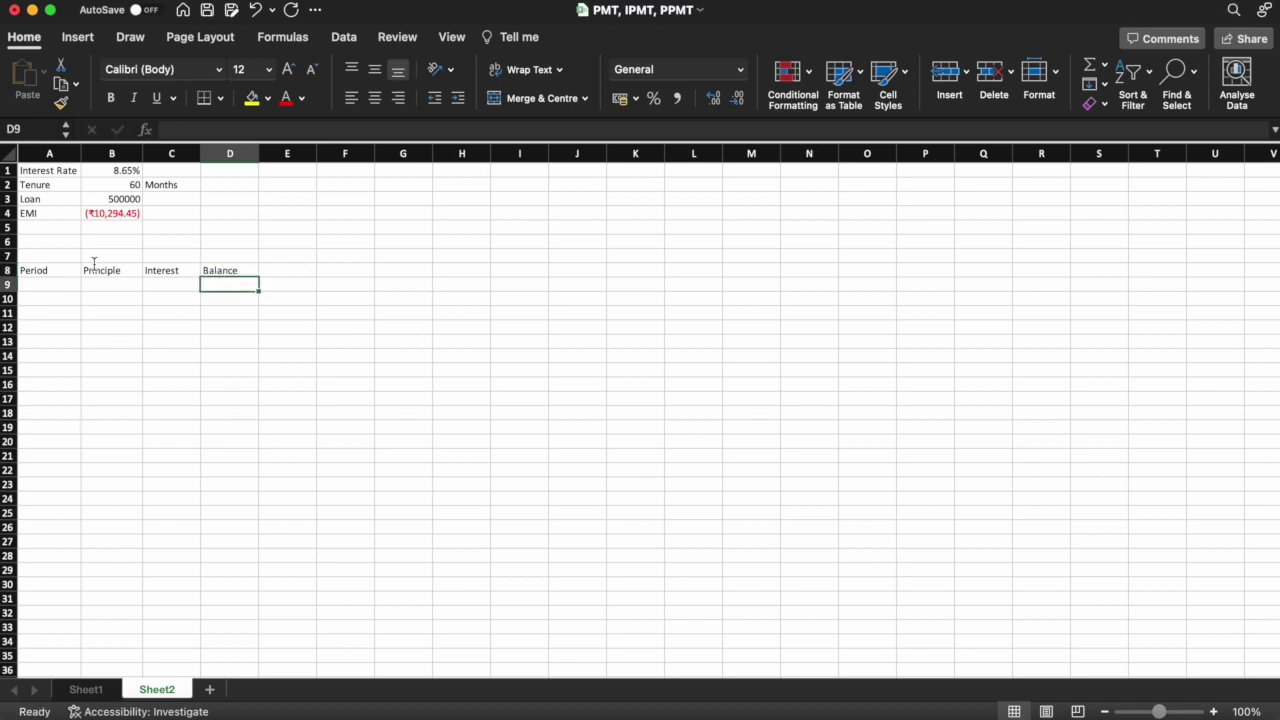
# - Enter the header Total EMI in E8 and select A9, the first cell under Period
pyautogui.press('Right')
pyautogui.press('Up')
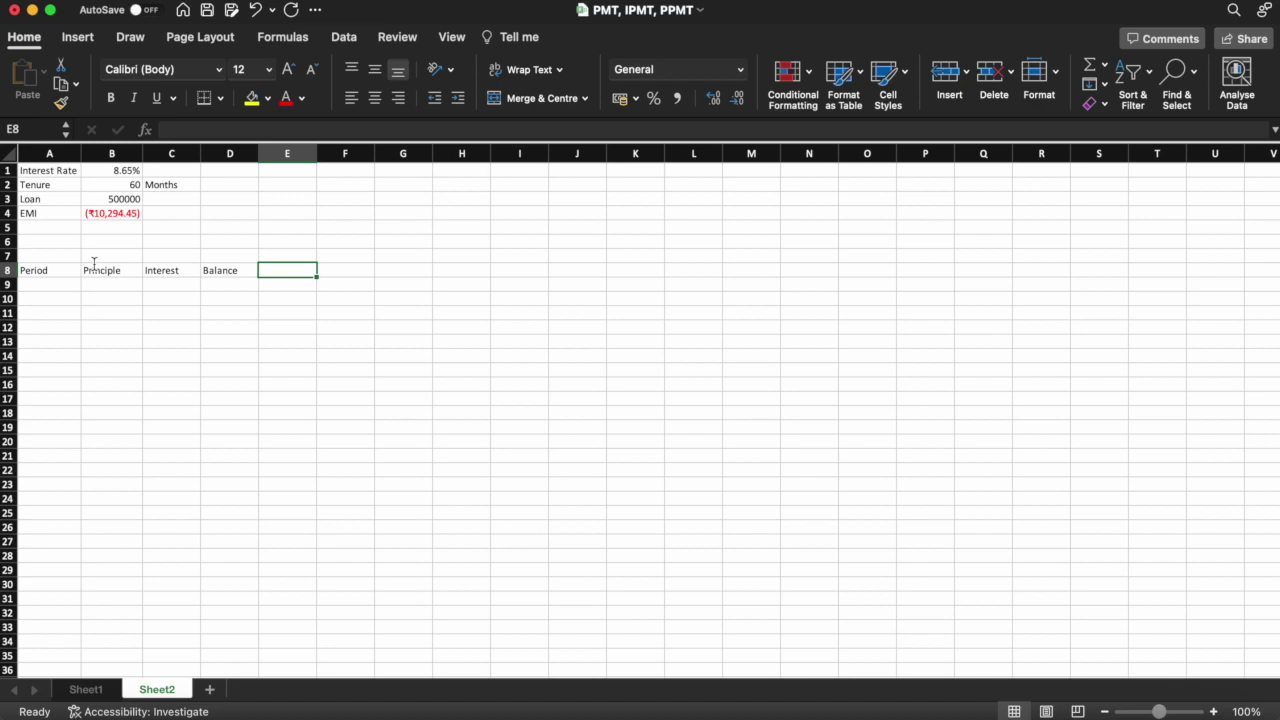
pyautogui.write('Total EMI')
pyautogui.press('Return')
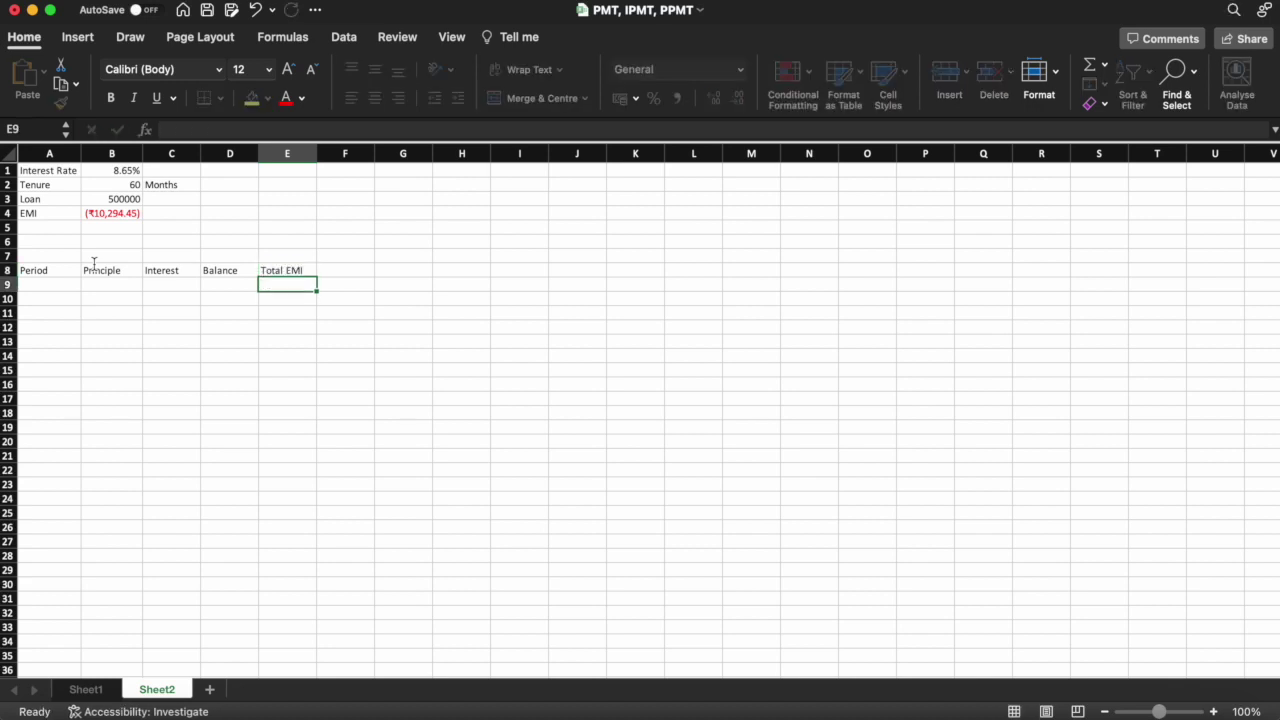
pyautogui.press('Left')
pyautogui.press('Left')
pyautogui.press('Left')
pyautogui.press('Left')
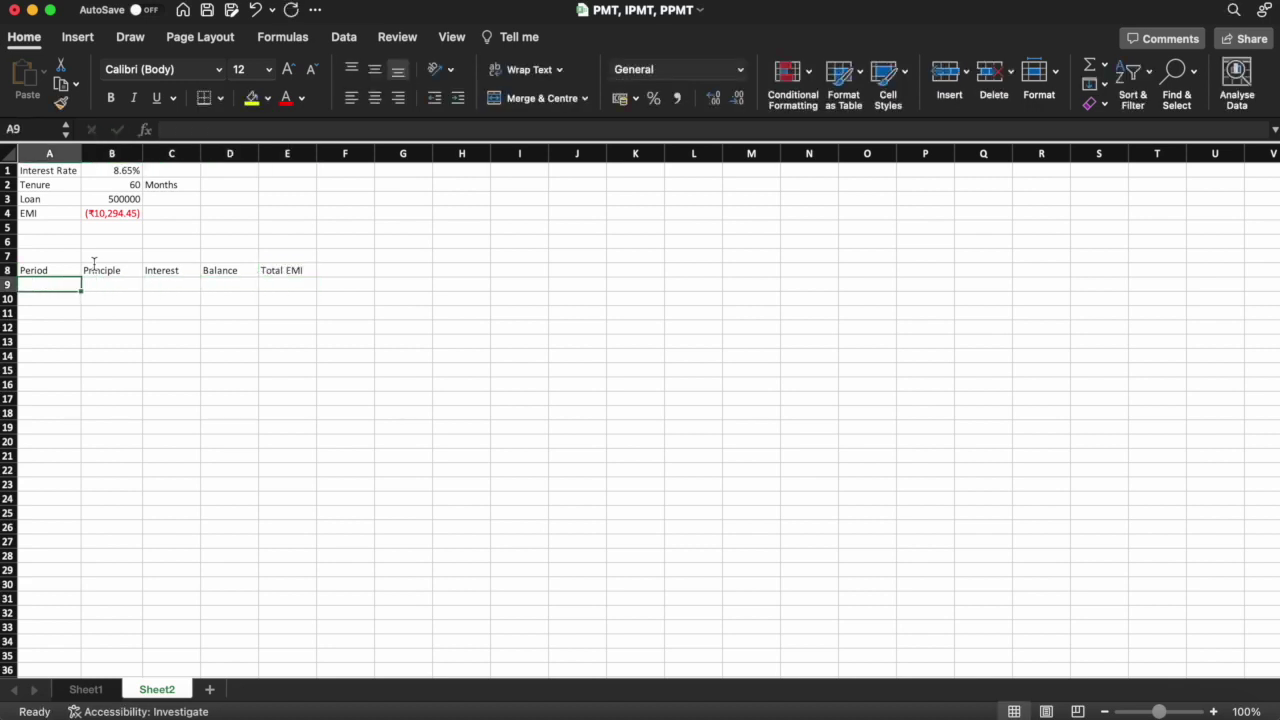
# - Review the loan inputs in column B, B1 to B3, and return to A9 under Period
pyautogui.press('Up')
pyautogui.press('Up')
pyautogui.press('Up')
pyautogui.press('Right')
pyautogui.press('Up')
pyautogui.press('Up')
pyautogui.press('Up')
pyautogui.press('Up')
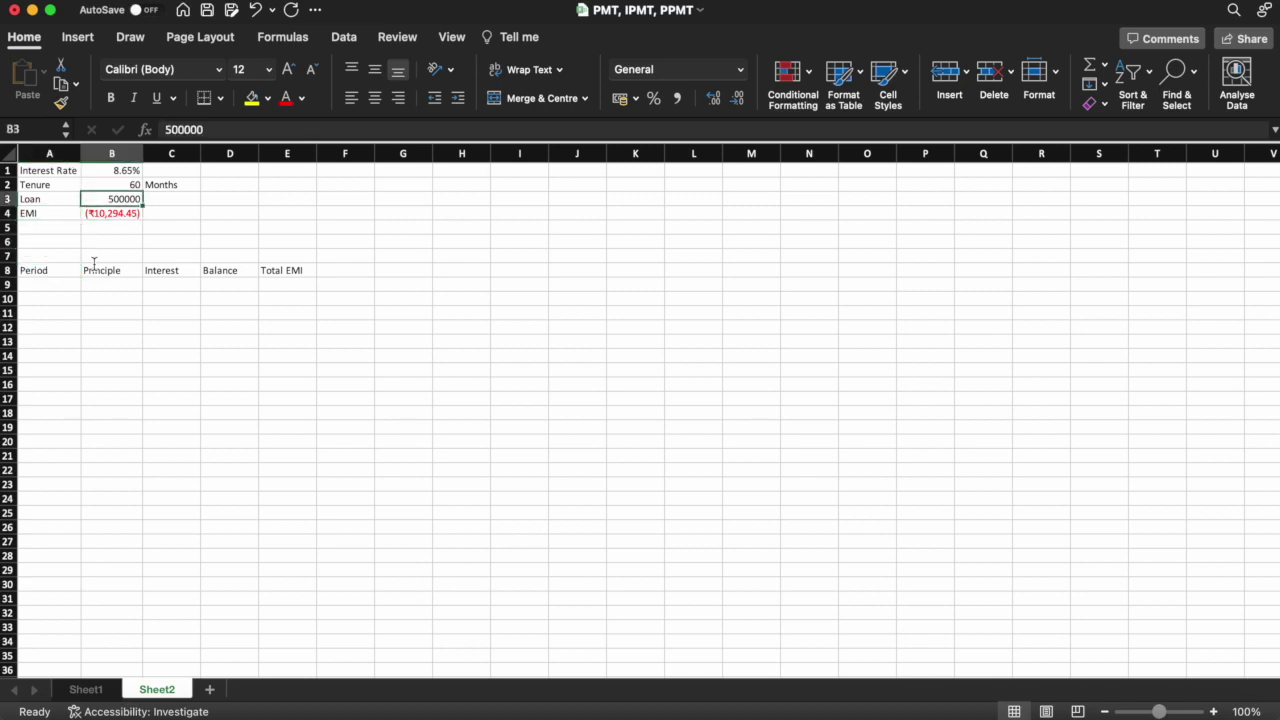
pyautogui.press('Down')
pyautogui.press('Down')
pyautogui.press('Down')
pyautogui.press('Down')
pyautogui.press('Down')
pyautogui.press('Down')
pyautogui.press('Down')
pyautogui.press('Left')
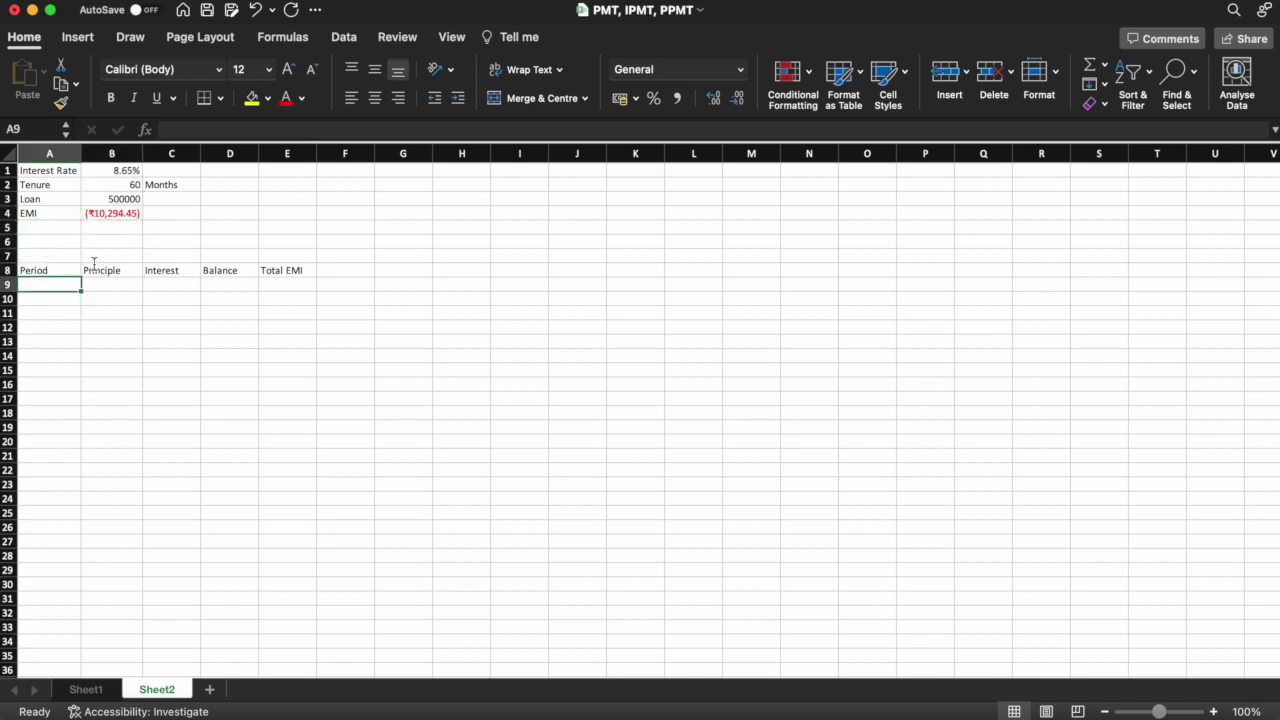
# - Number the periods by entering 1 in A9 and 2 in A10 and extending the series to 60 in A68
pyautogui.write('1')
pyautogui.press('Return')
pyautogui.write('2')
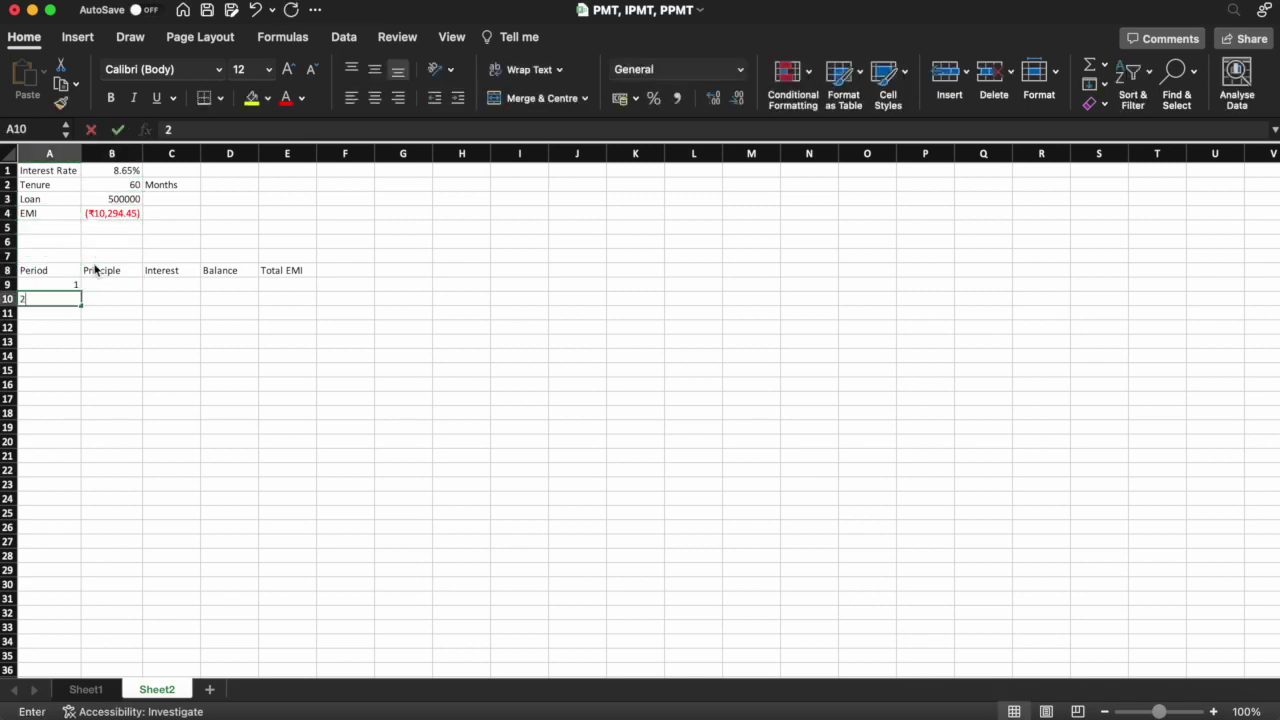
pyautogui.press('Return')
pyautogui.press('Up')
pyautogui.press('Up')
pyautogui.hotkey('shift', 'Down')
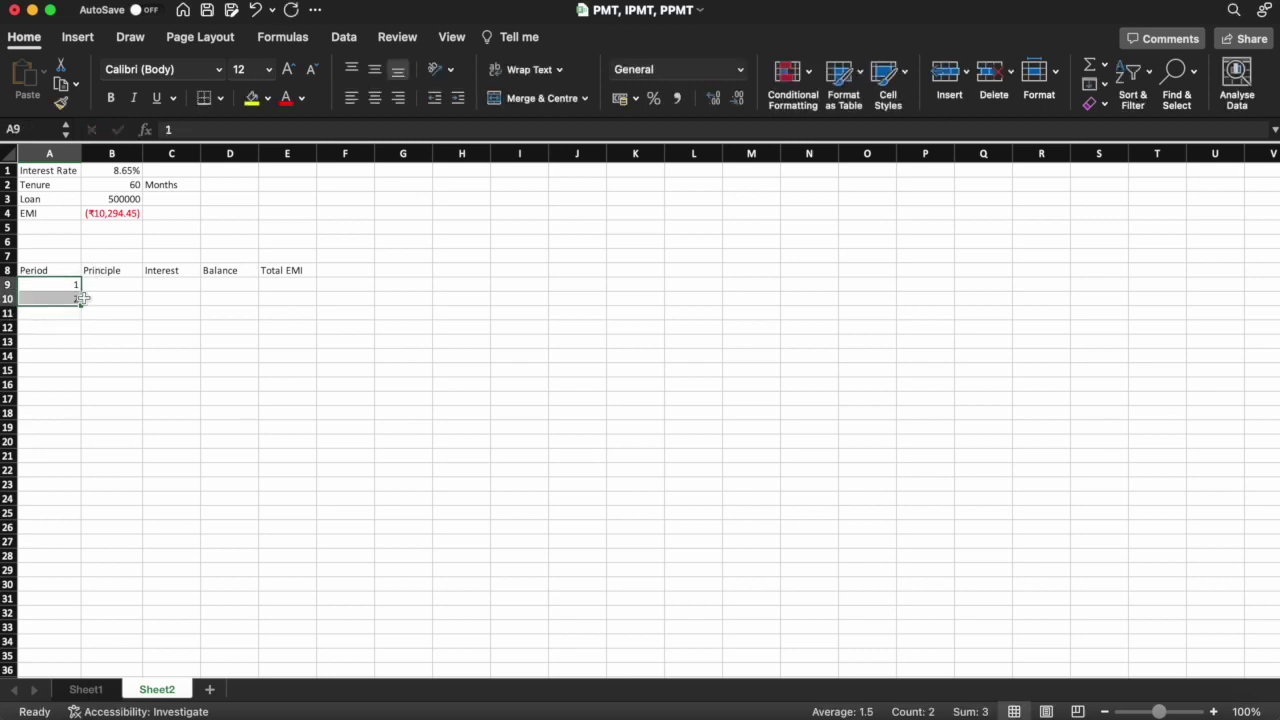
pyautogui.moveTo(81, 305); pyautogui.dragTo(68, 656)
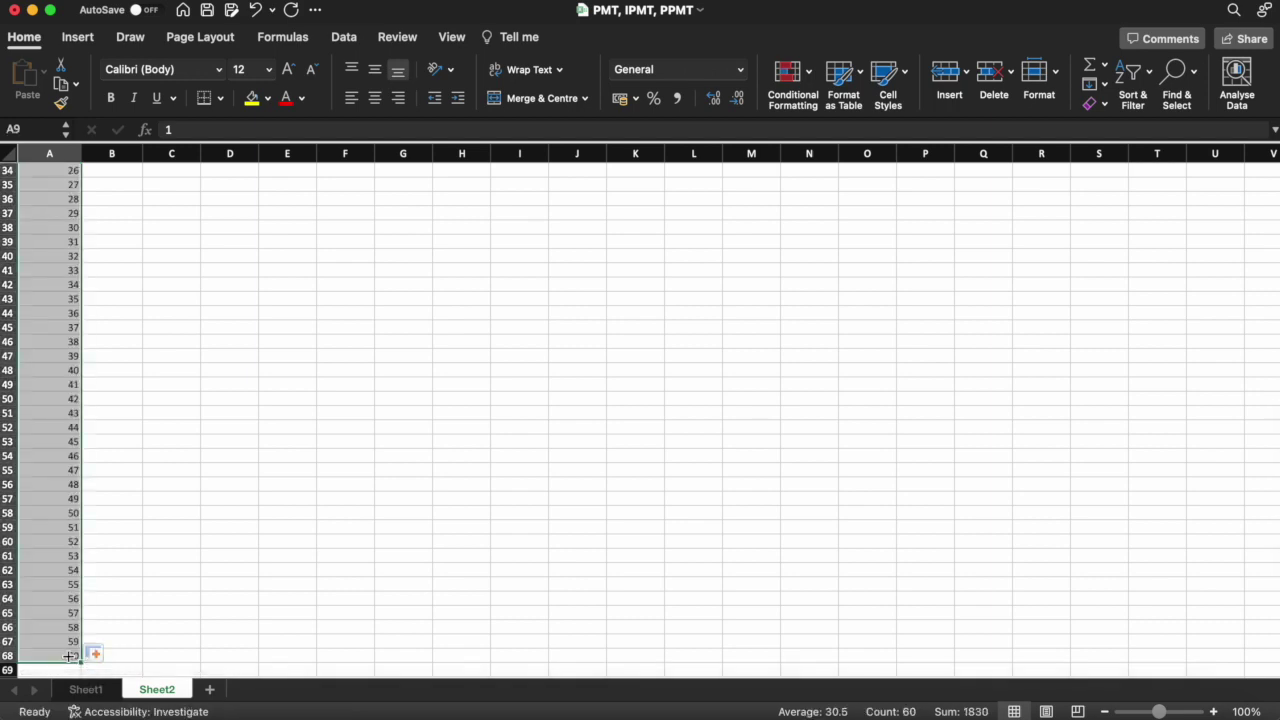
# - Return to the top of the sheet to review the loan inputs and the start of the period list
pyautogui.press('Up')
pyautogui.press('Up')
pyautogui.press('Up')
pyautogui.press('Up')
pyautogui.press('Up')
pyautogui.press('Up')
pyautogui.press('Up')
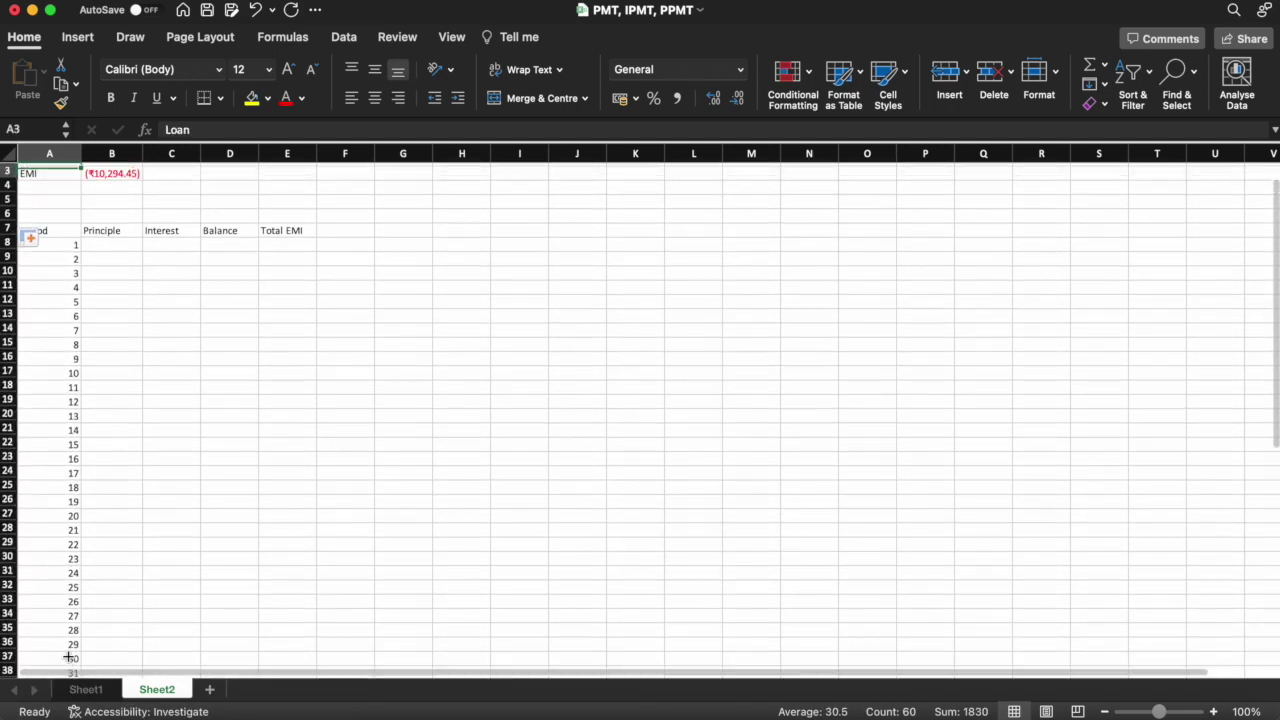
pyautogui.press('Down')
pyautogui.press('Down')
pyautogui.press('Down')
pyautogui.scroll(1, 71, 656)
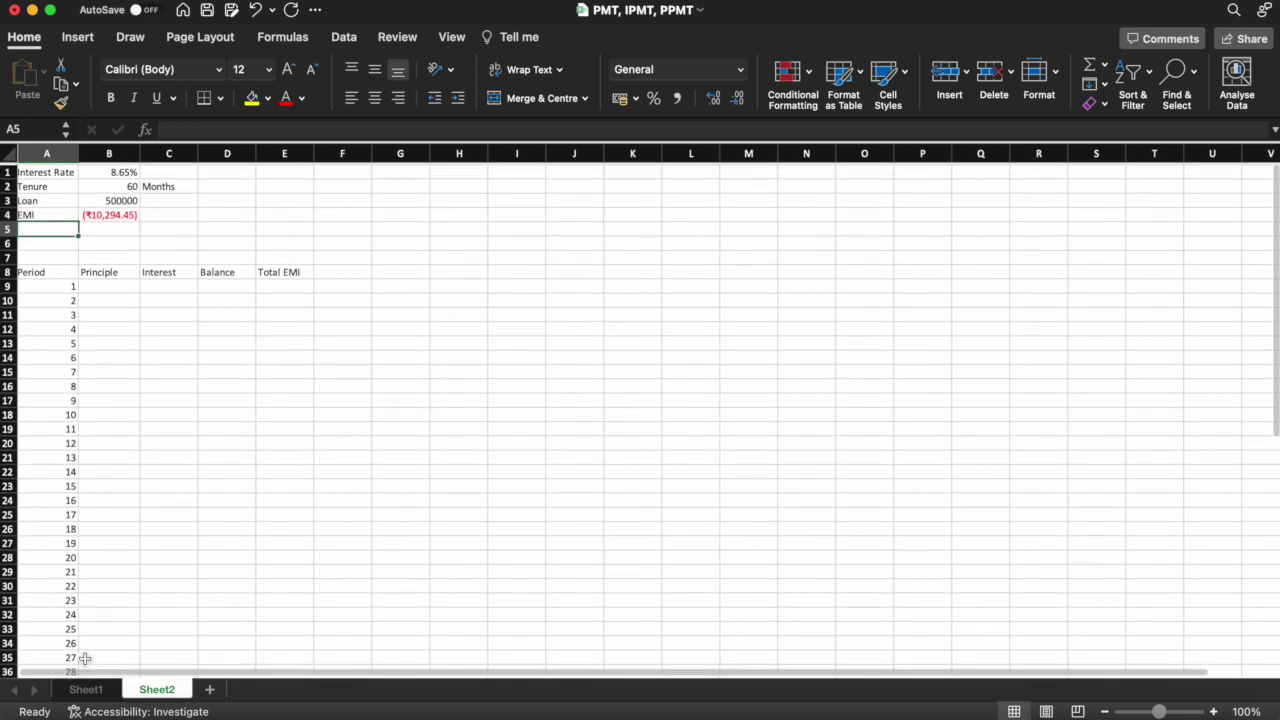
pyautogui.hscroll(-1, 214, 460)
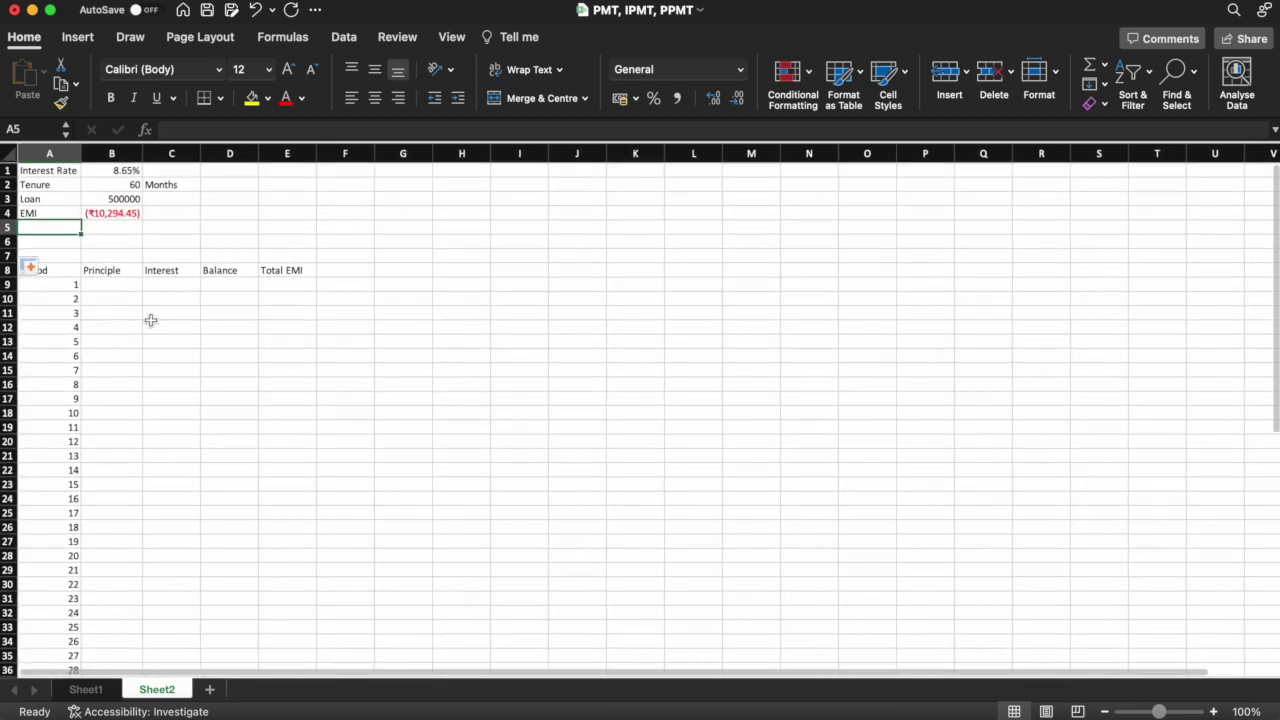
# - Look over the first four periods beside the Principle column and select B9
pyautogui.click(130, 288)
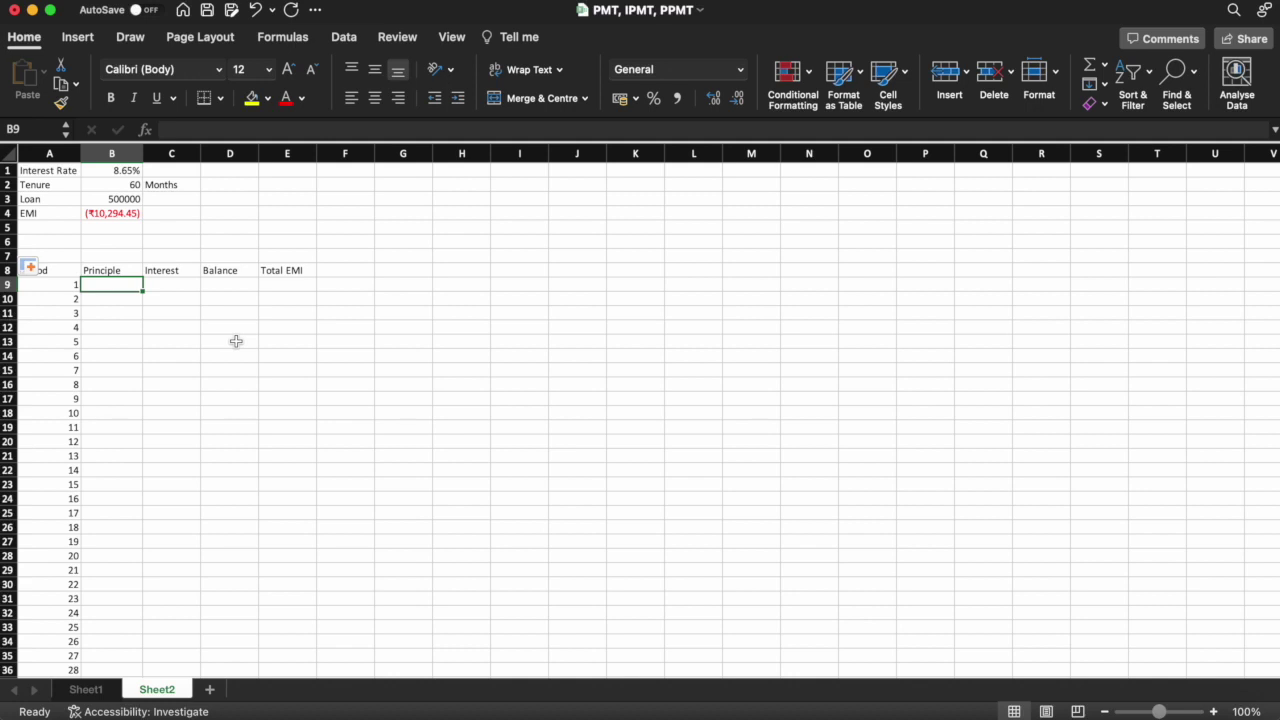
pyautogui.press('Left')
pyautogui.press('Down')
pyautogui.press('Down')
pyautogui.press('Down')
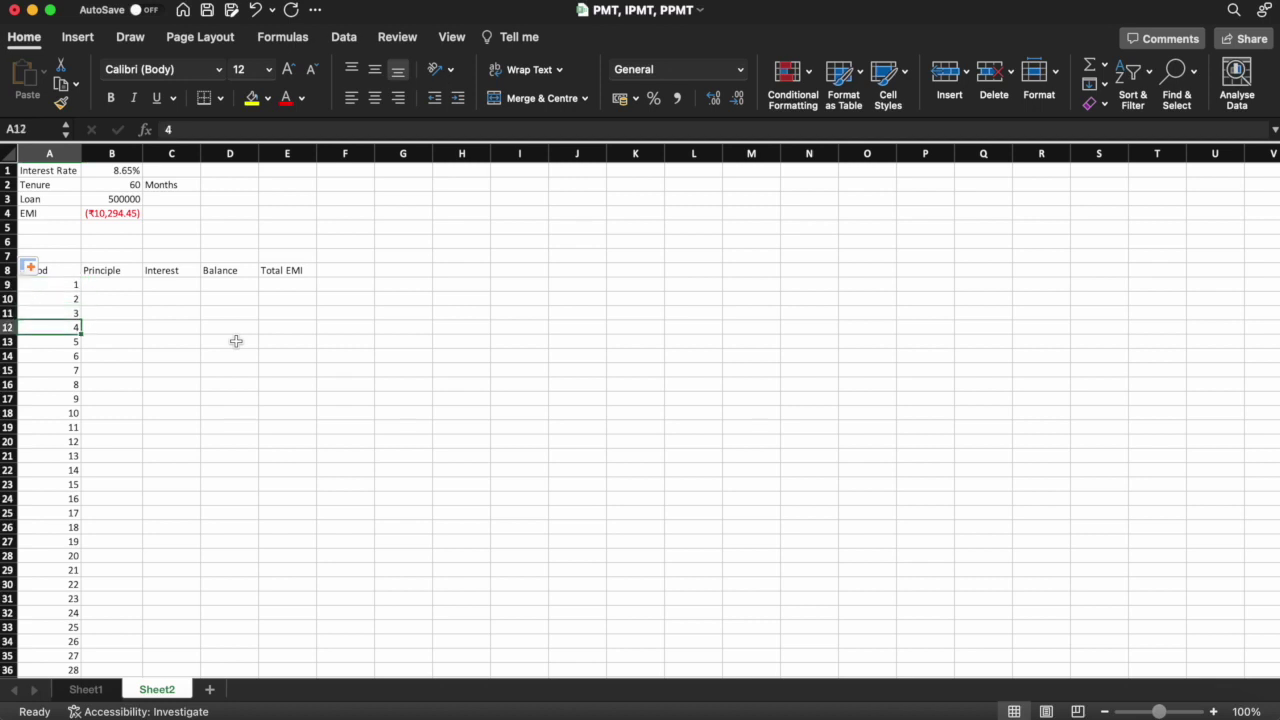
pyautogui.press('Right')
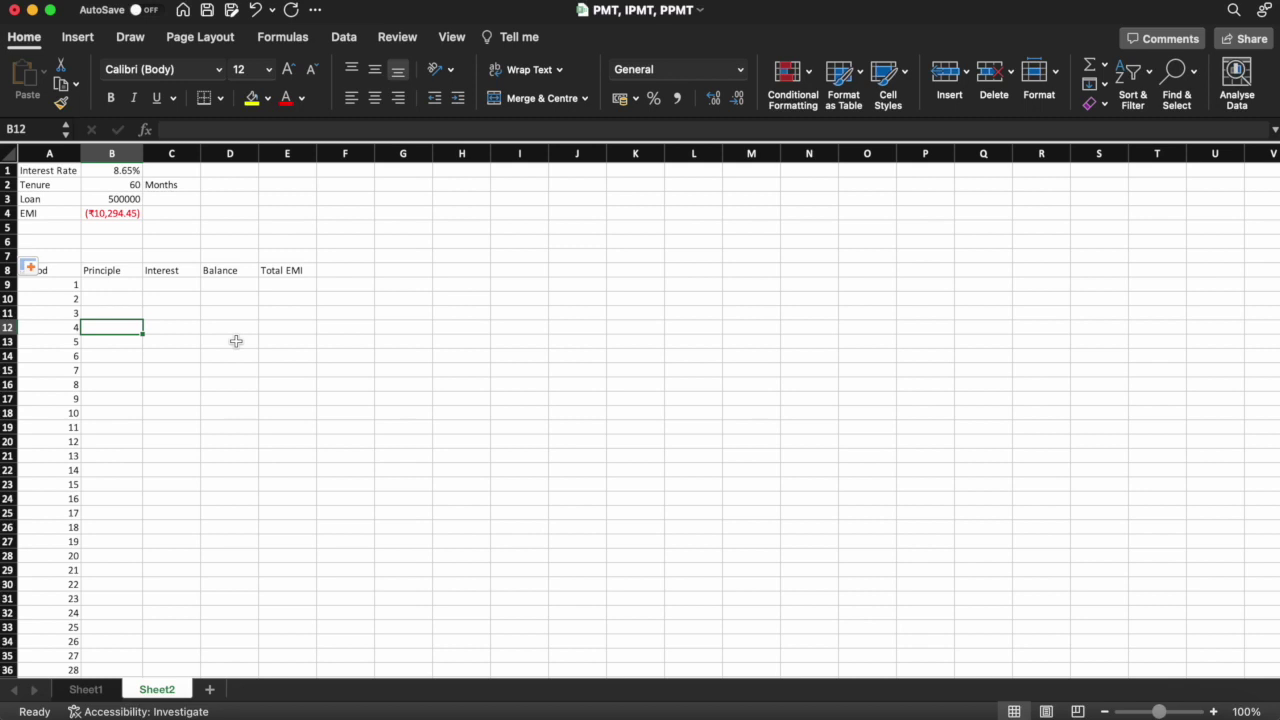
pyautogui.press('Up')
pyautogui.press('Up')
pyautogui.press('Up')
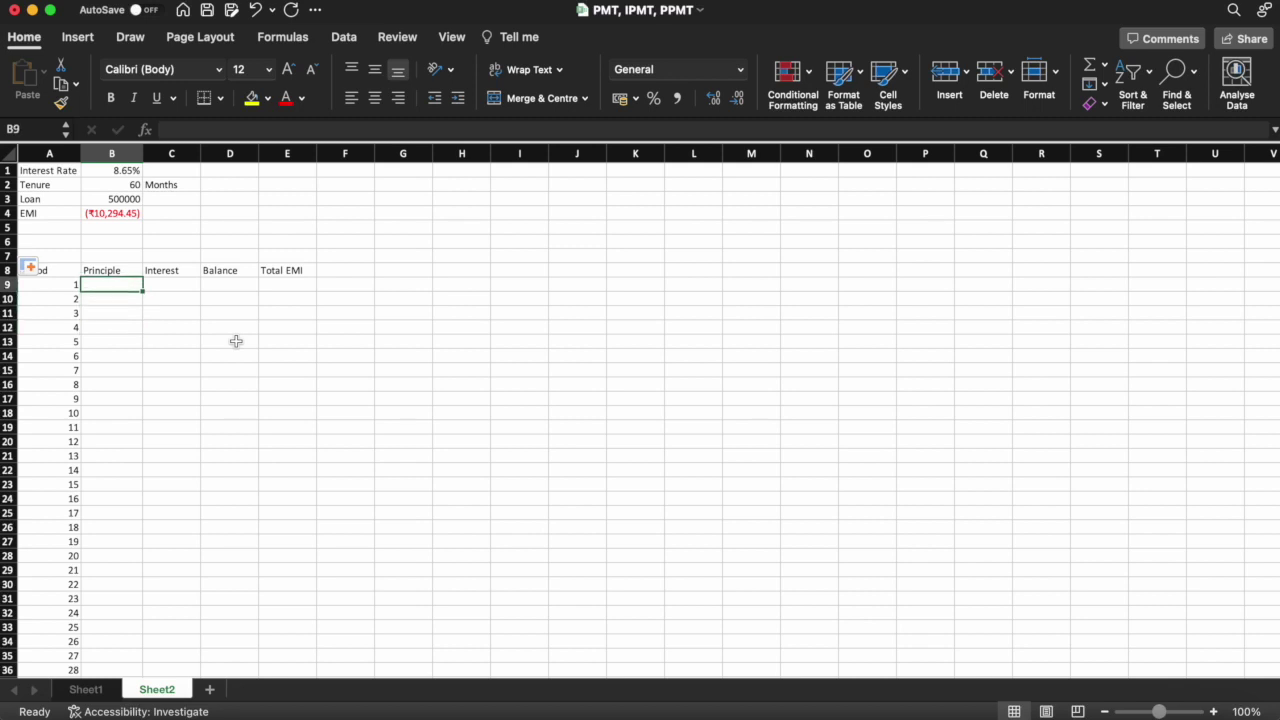
# - Start a PPMT formula in B9 with the absolute reference $B$1 as the rate and A9 as the period
pyautogui.write('=ppm')
pyautogui.press('Tab')
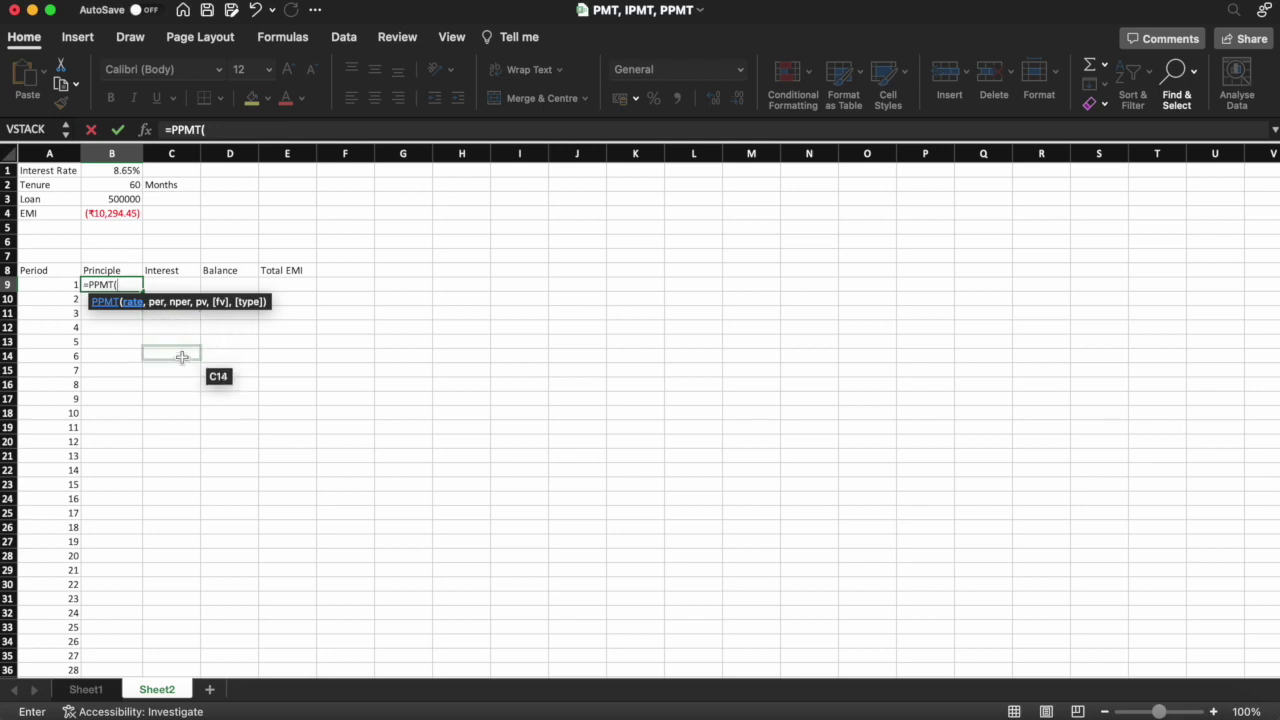
pyautogui.press('super+Up')
pyautogui.press('super+Up')
pyautogui.press('super+Up')
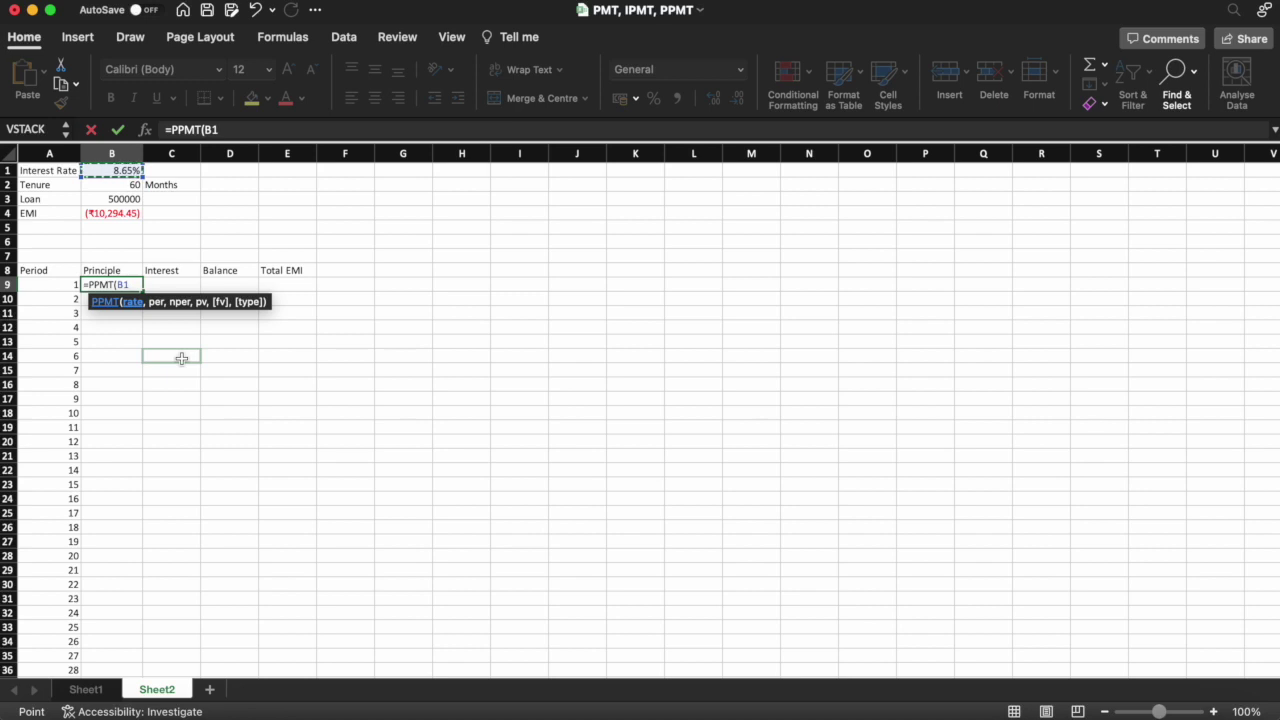
pyautogui.press('super+t')
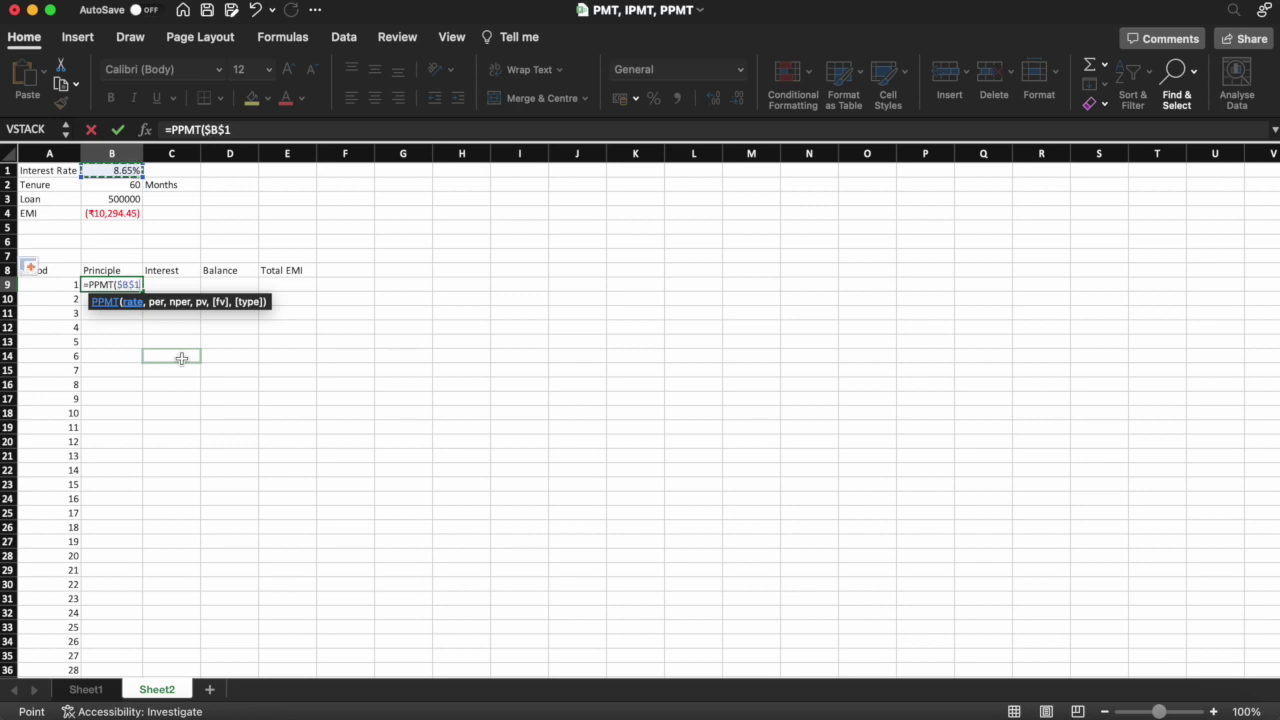
pyautogui.write(',')
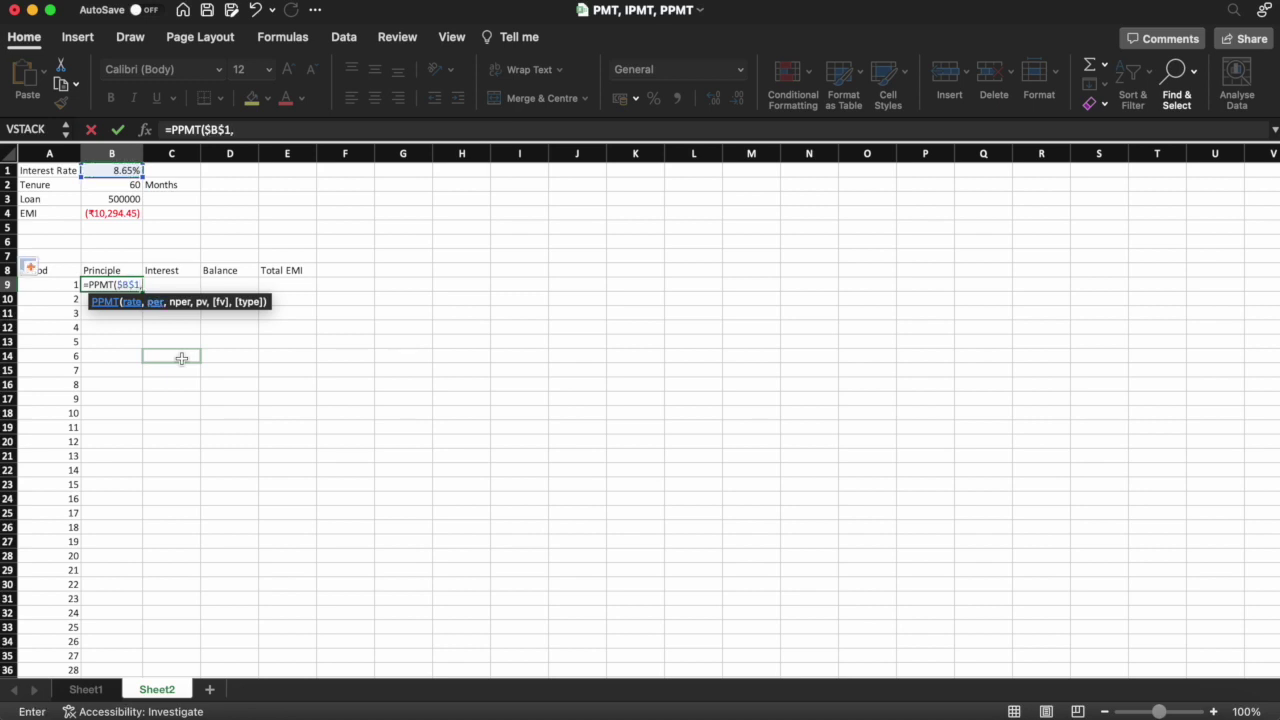
pyautogui.press('Left')
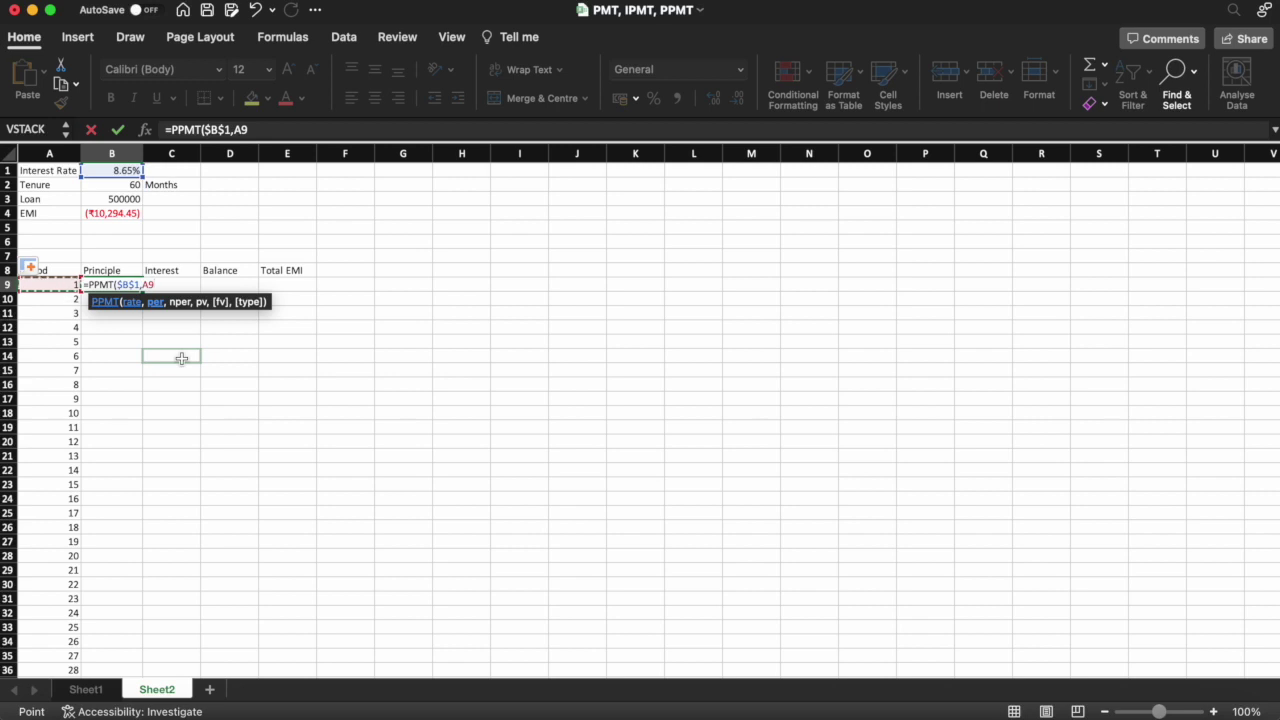
# - Add the tenure to the PPMT formula as the absolute reference $B$2 for the number of periods
pyautogui.write(',')
pyautogui.press('Up')
pyautogui.press('Up')
pyautogui.press('Up')
pyautogui.press('Up')
pyautogui.press('Up')
pyautogui.press('Up')
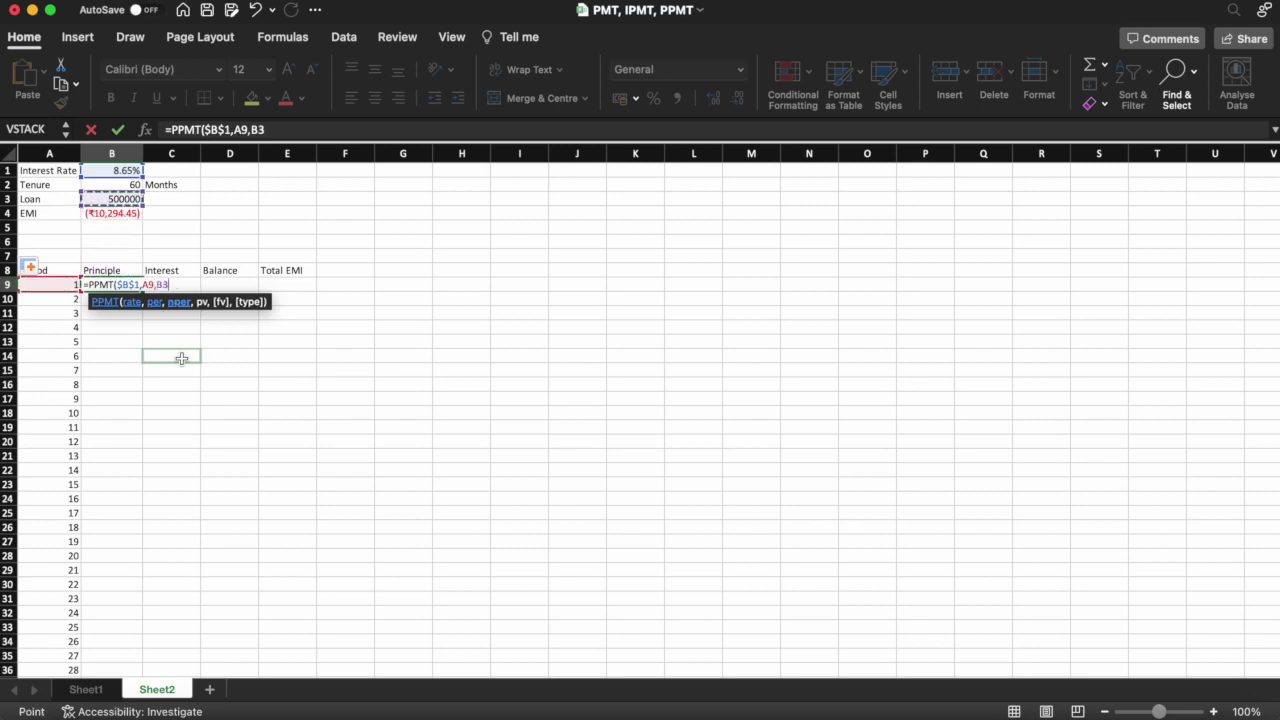
pyautogui.press('Up')
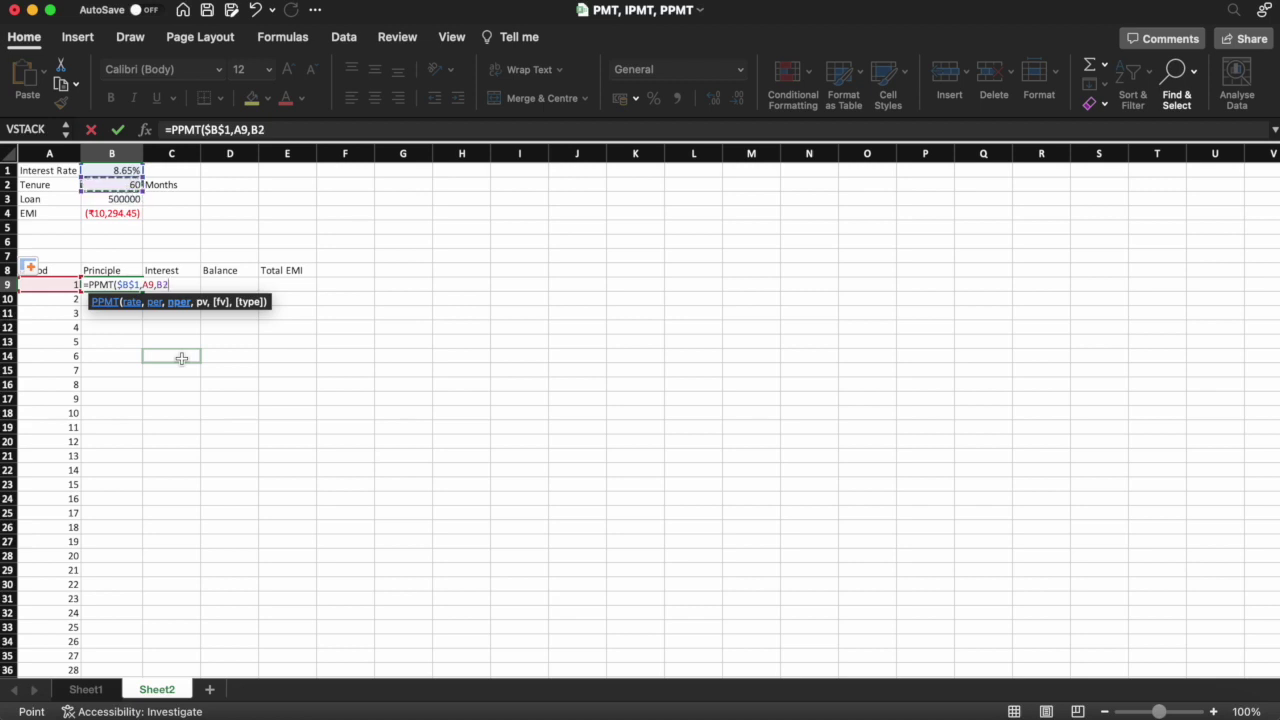
pyautogui.press('super+t')
# - Add the loan amount to the PPMT formula as the absolute reference $B$3 for the present value
pyautogui.write(',')
pyautogui.press('Up')
pyautogui.press('Up')
pyautogui.press('Up')
pyautogui.press('Up')
pyautogui.press('Up')
pyautogui.press('Up')
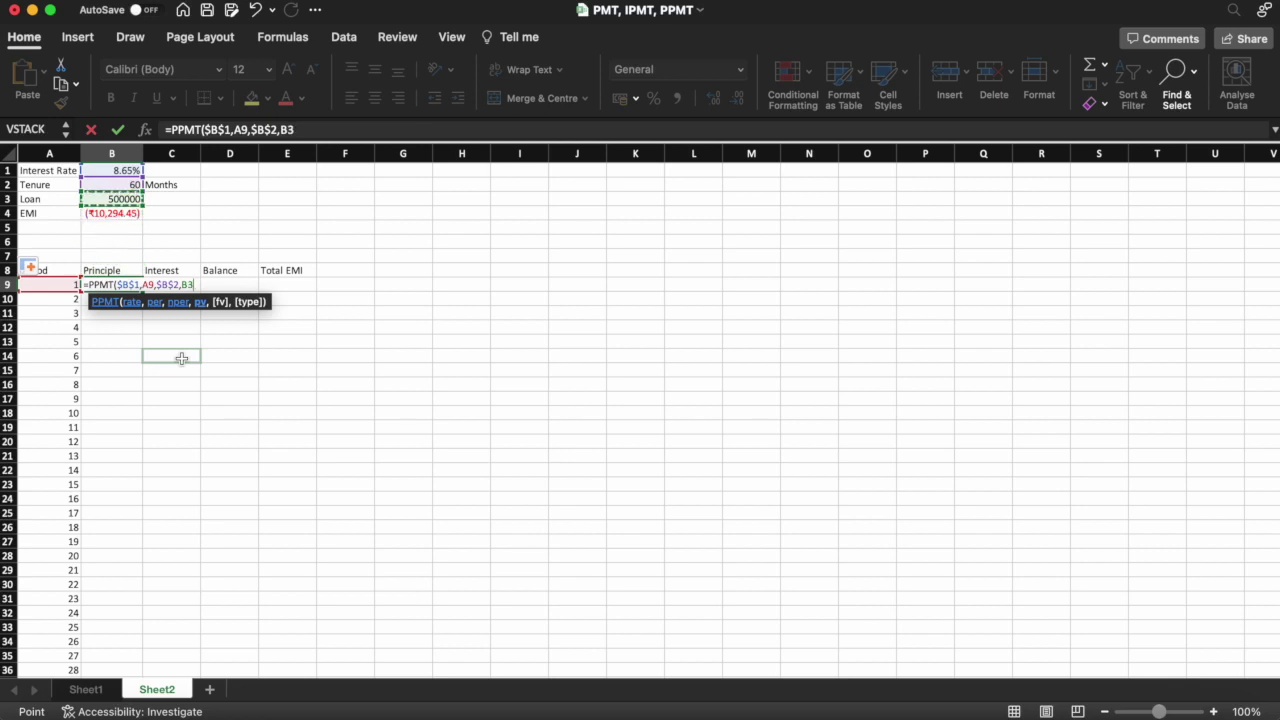
pyautogui.press('super+t')
# - Divide the rate by 12 and complete the formula in B9 as =PPMT($B$1/12,A9,$B$2,$B$3)
pyautogui.click(231, 129)
pyautogui.write('/12')
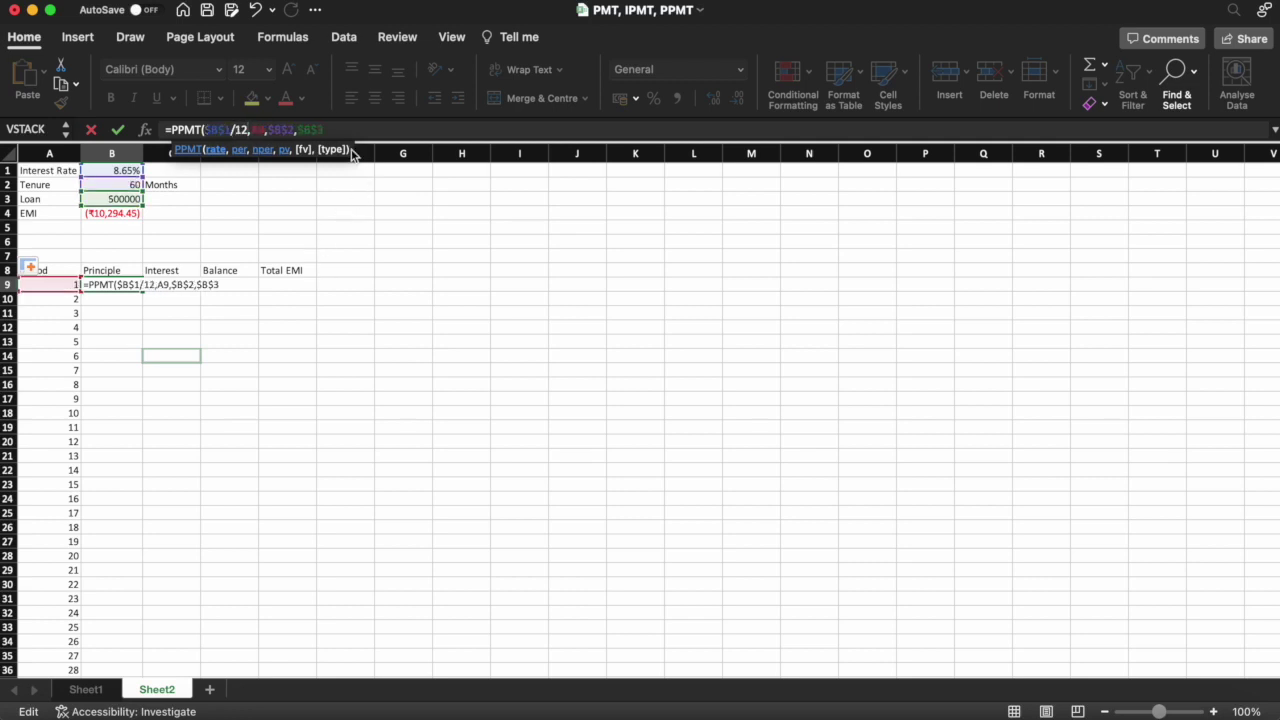
pyautogui.click(343, 128)
pyautogui.write(')')
pyautogui.press('Return')
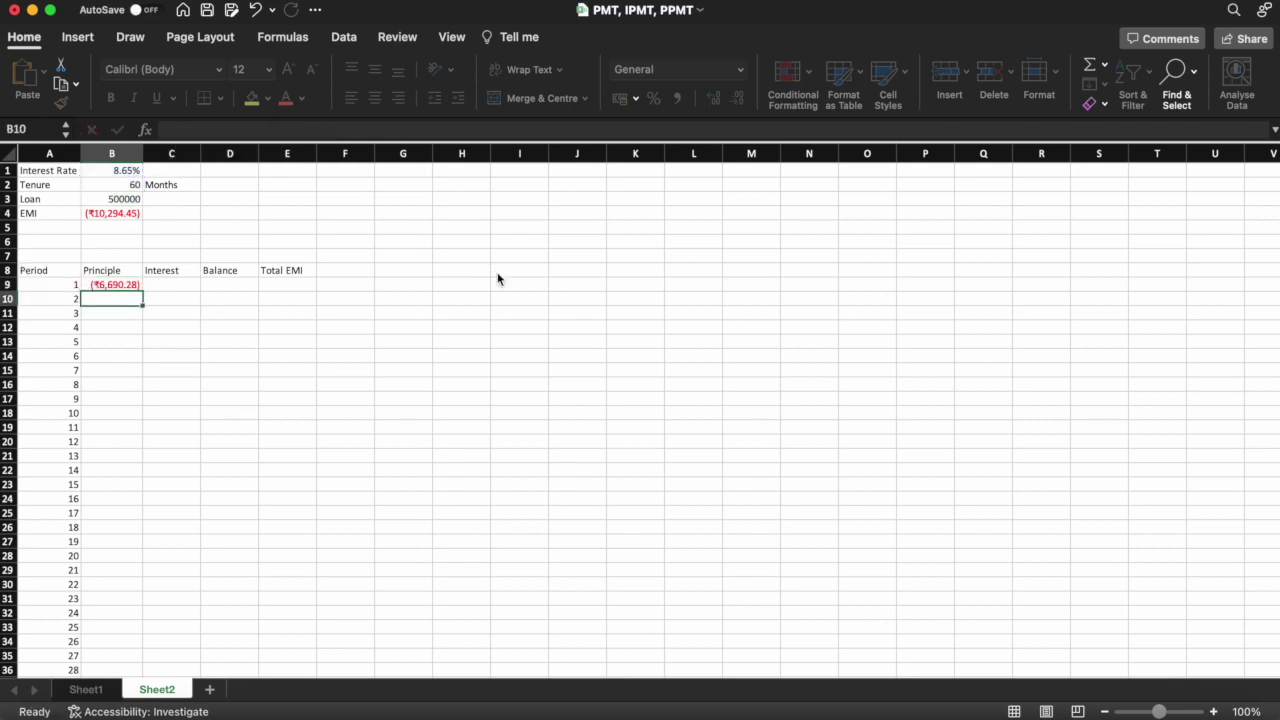
pyautogui.press('Up')
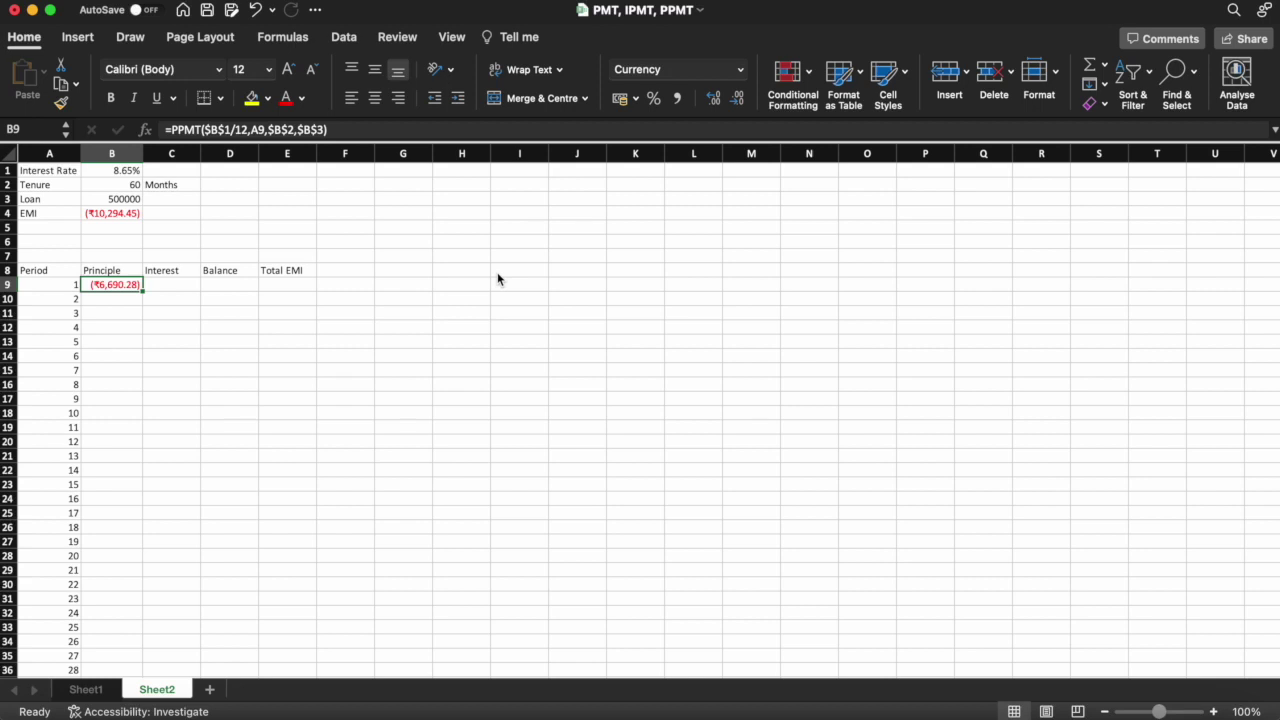
# - Start an IPMT formula in C9 under Interest with the absolute reference $B$1 as the rate
pyautogui.press('Right')
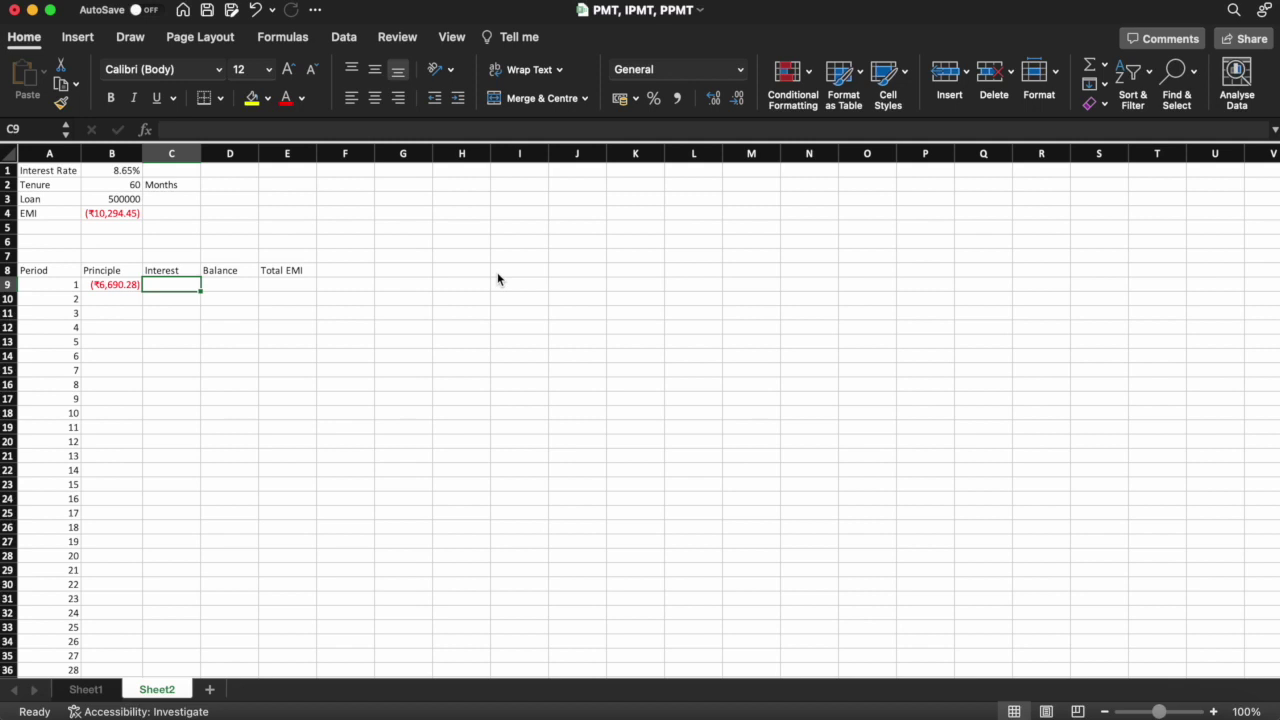
pyautogui.write('=')
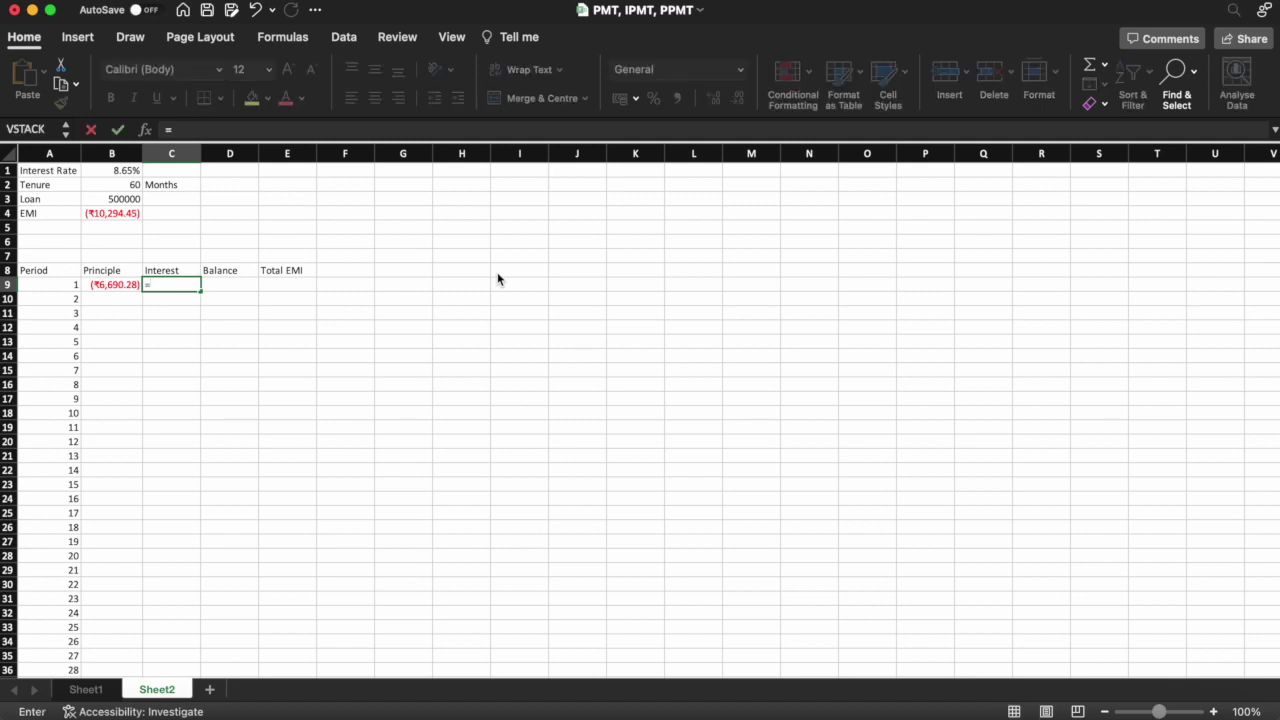
pyautogui.write('ipmt')
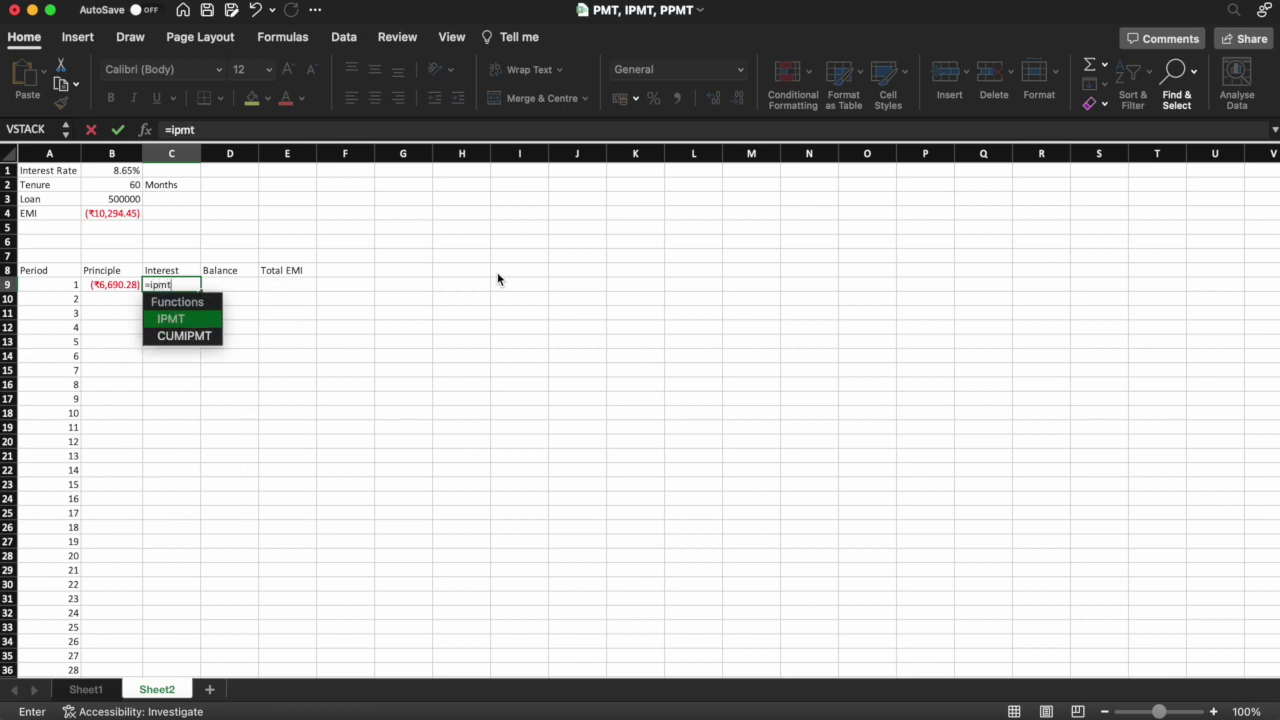
pyautogui.press('Tab')
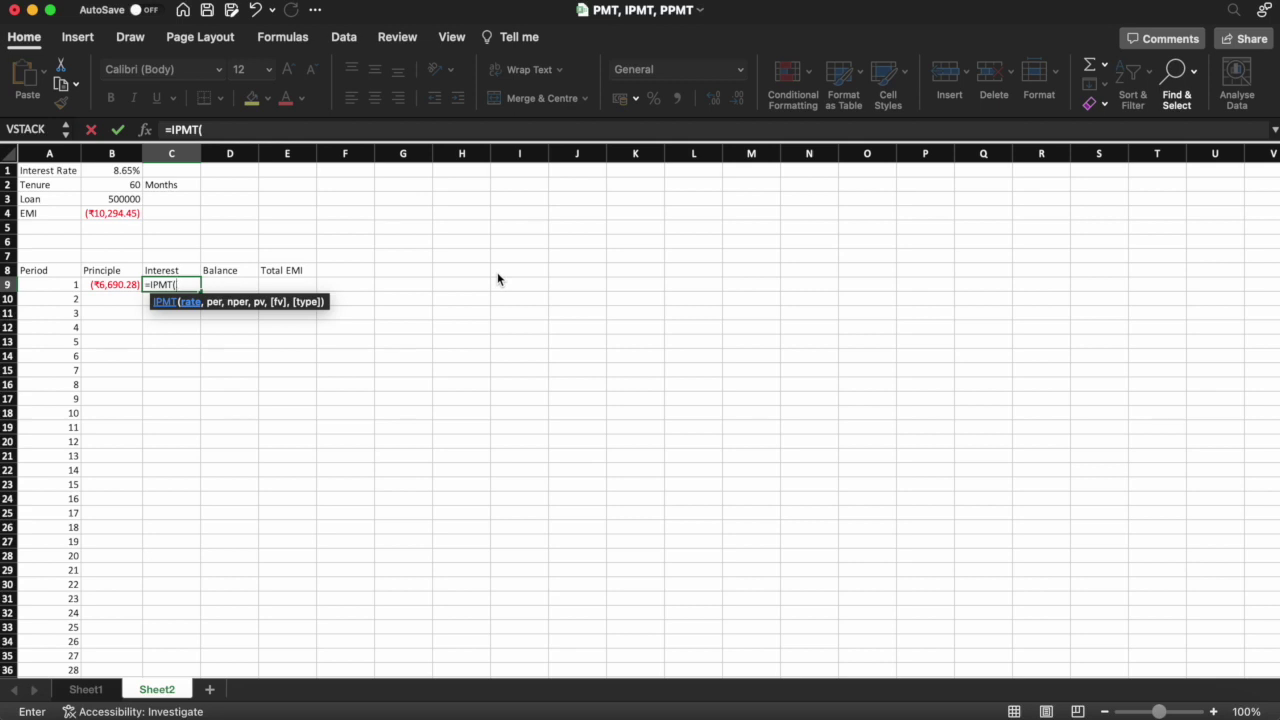
pyautogui.press('Up')
pyautogui.press('Up')
pyautogui.press('Up')
pyautogui.press('Up')
pyautogui.press('Up')
pyautogui.press('Up')
pyautogui.press('Up')
pyautogui.press('Up')
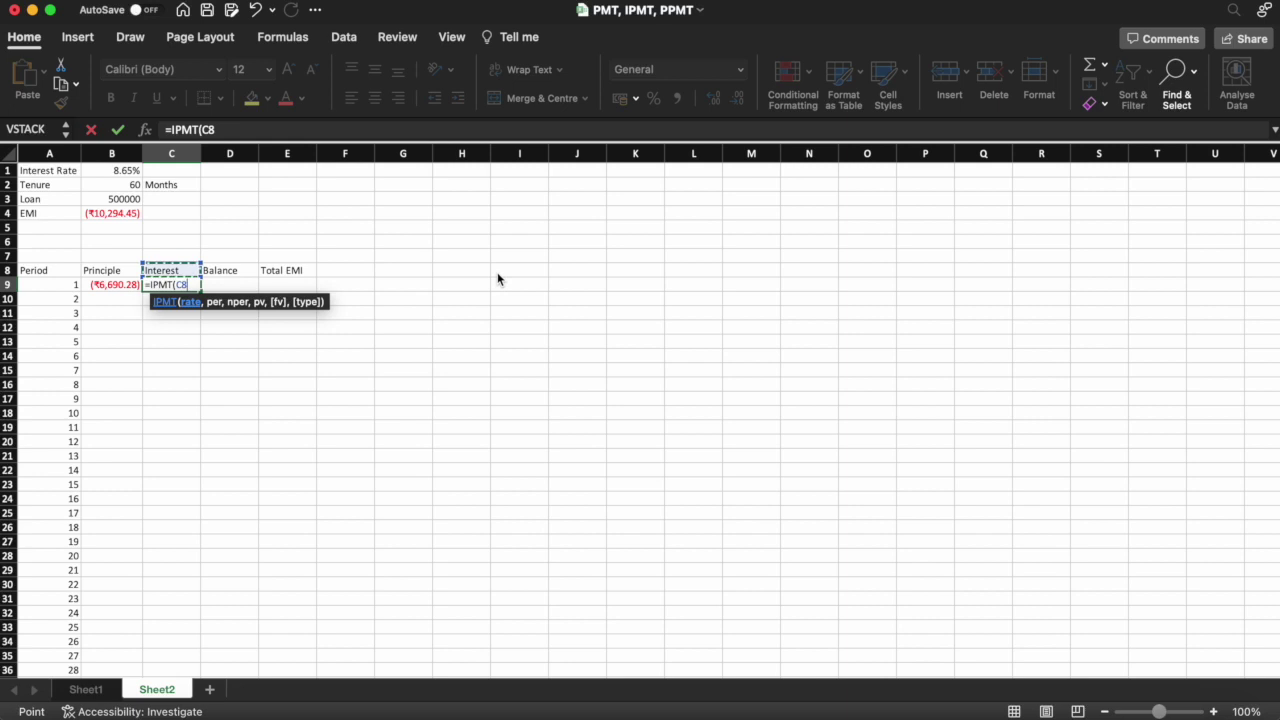
pyautogui.press('Left')
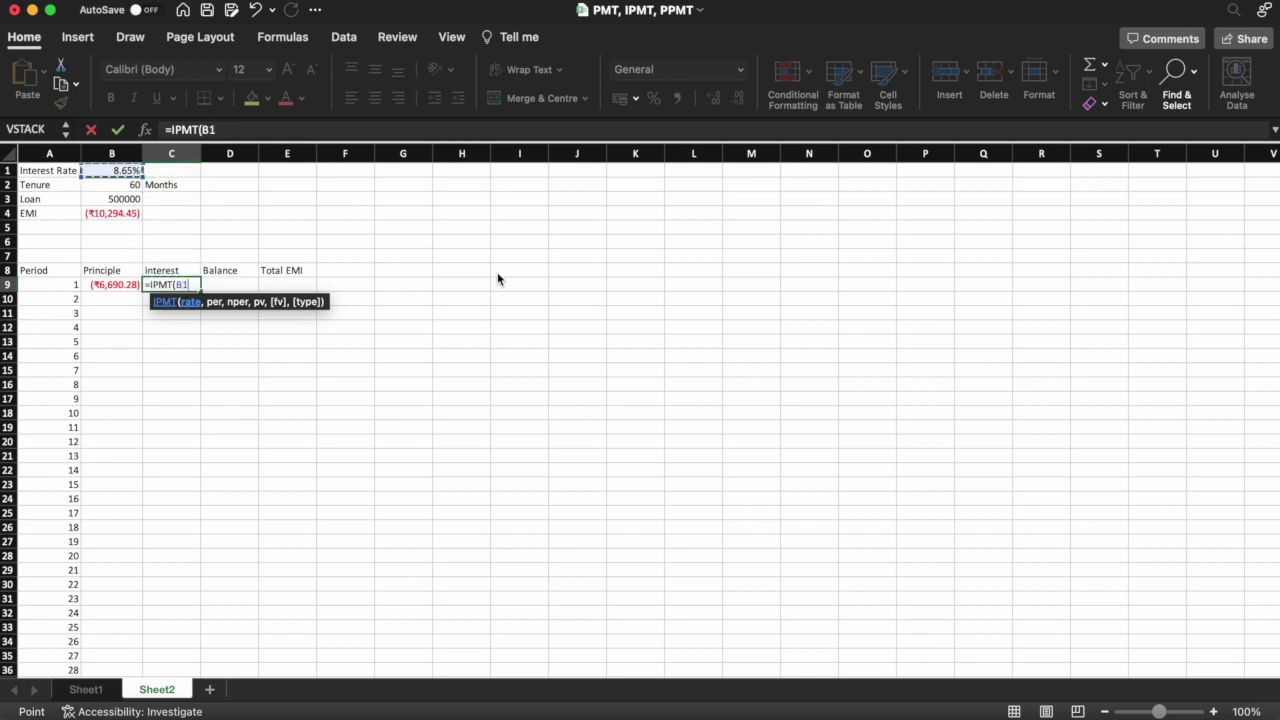
pyautogui.press('F4')
pyautogui.write(',')
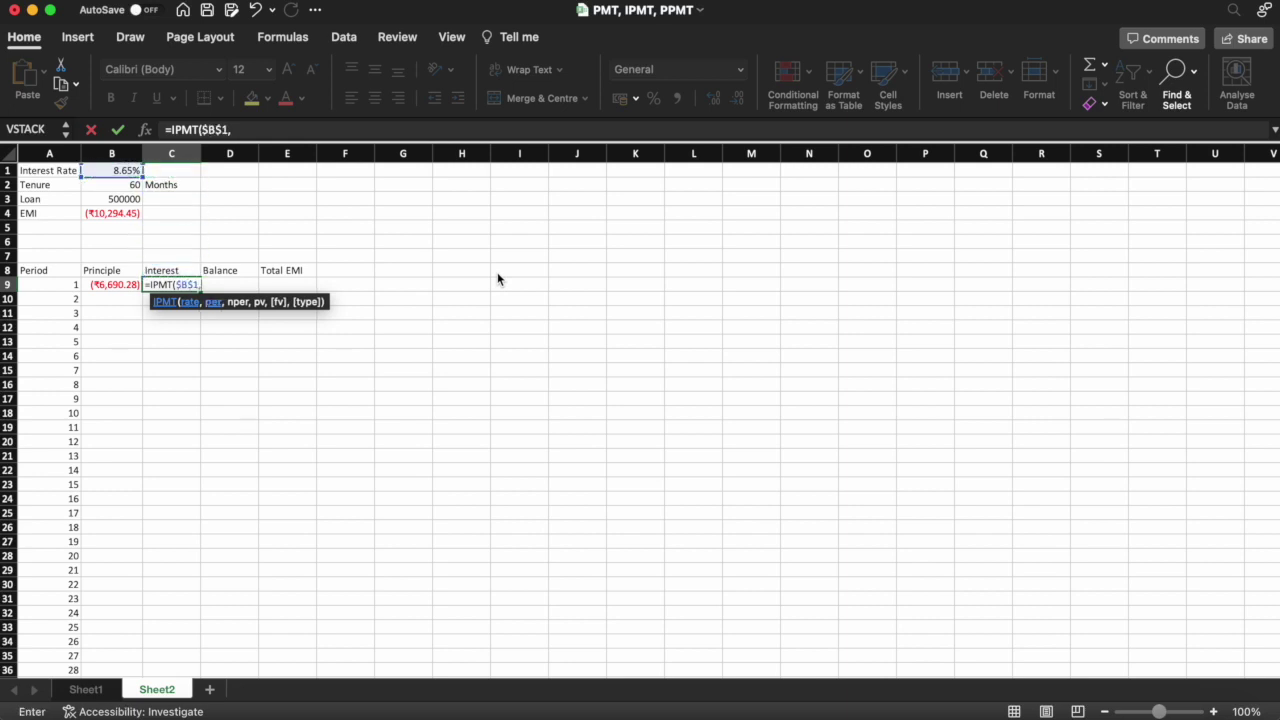
# - Add A9 as the period and the absolute reference $B$2 as the number of periods to the IPMT formula
pyautogui.press('Left')
pyautogui.press('Left')
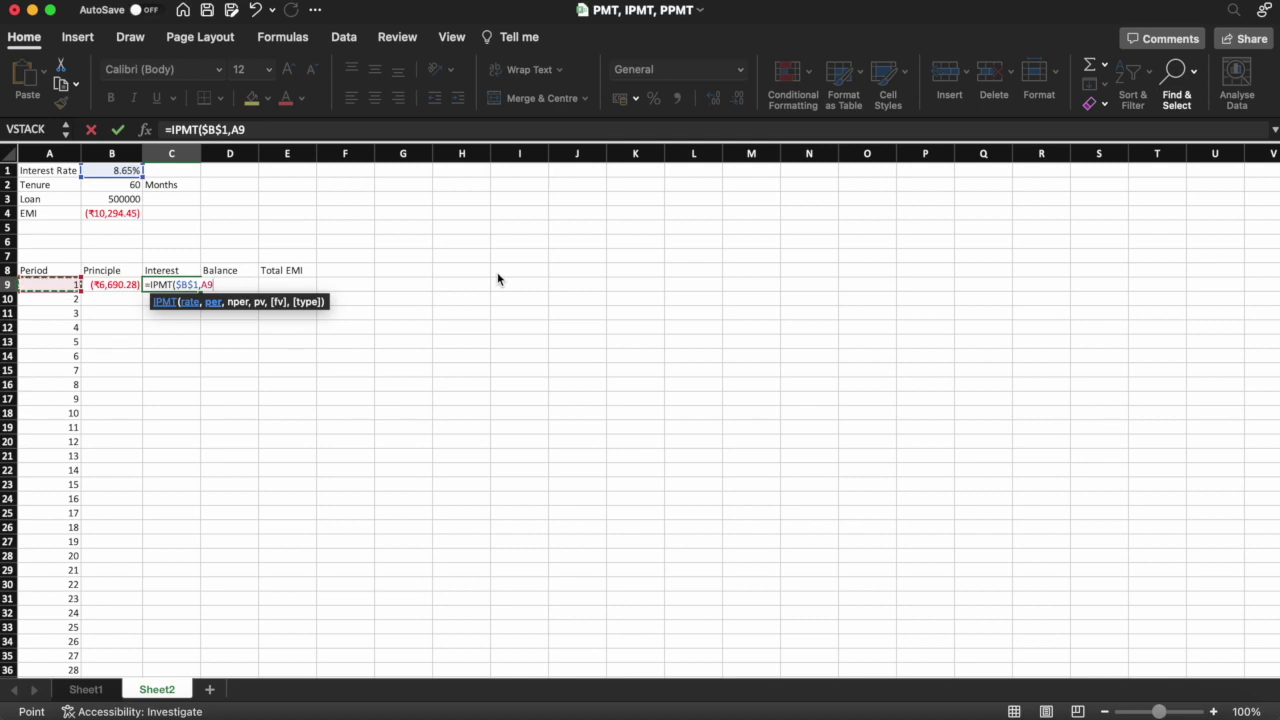
pyautogui.write(',')
pyautogui.press('Up')
pyautogui.press('Up')
pyautogui.press('Up')
pyautogui.press('Up')
pyautogui.press('Up')
pyautogui.press('Up')
pyautogui.press('Up')
pyautogui.press('Left')
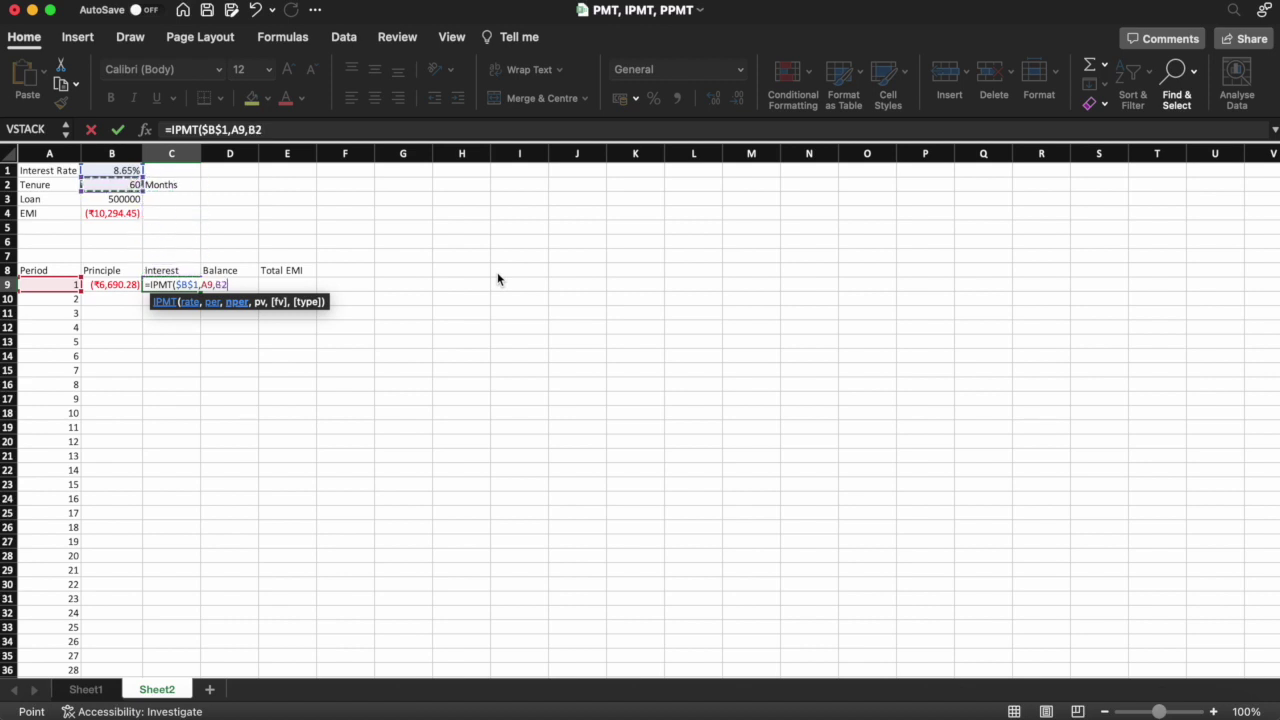
pyautogui.press('F4')
# - Add $B$3 as the present value and complete the formula in C9 as =IPMT($B$1,A9,$B$2,$B$3)
pyautogui.write(',')
pyautogui.press('Up')
pyautogui.press('Up')
pyautogui.press('Up')
pyautogui.press('Up')
pyautogui.press('Up')
pyautogui.press('Up')
pyautogui.press('Left')
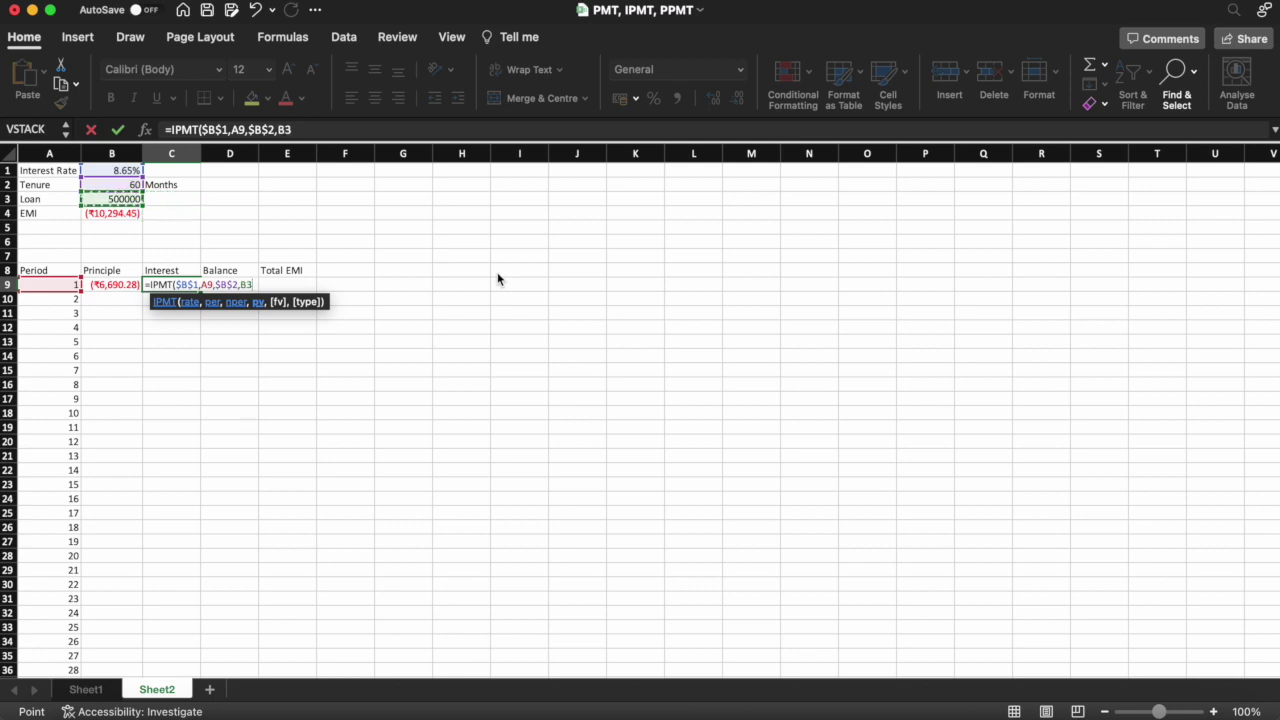
pyautogui.press('F4')
pyautogui.write(')')
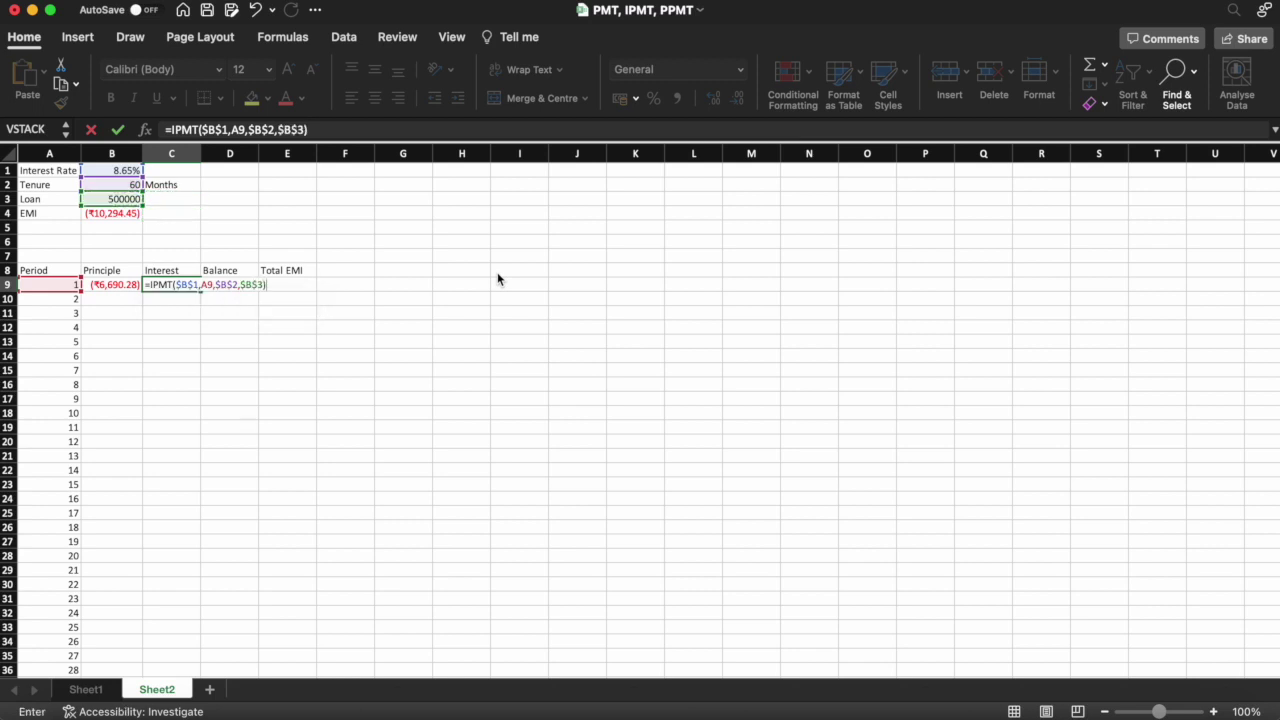
pyautogui.press('Return')
pyautogui.press('Up')
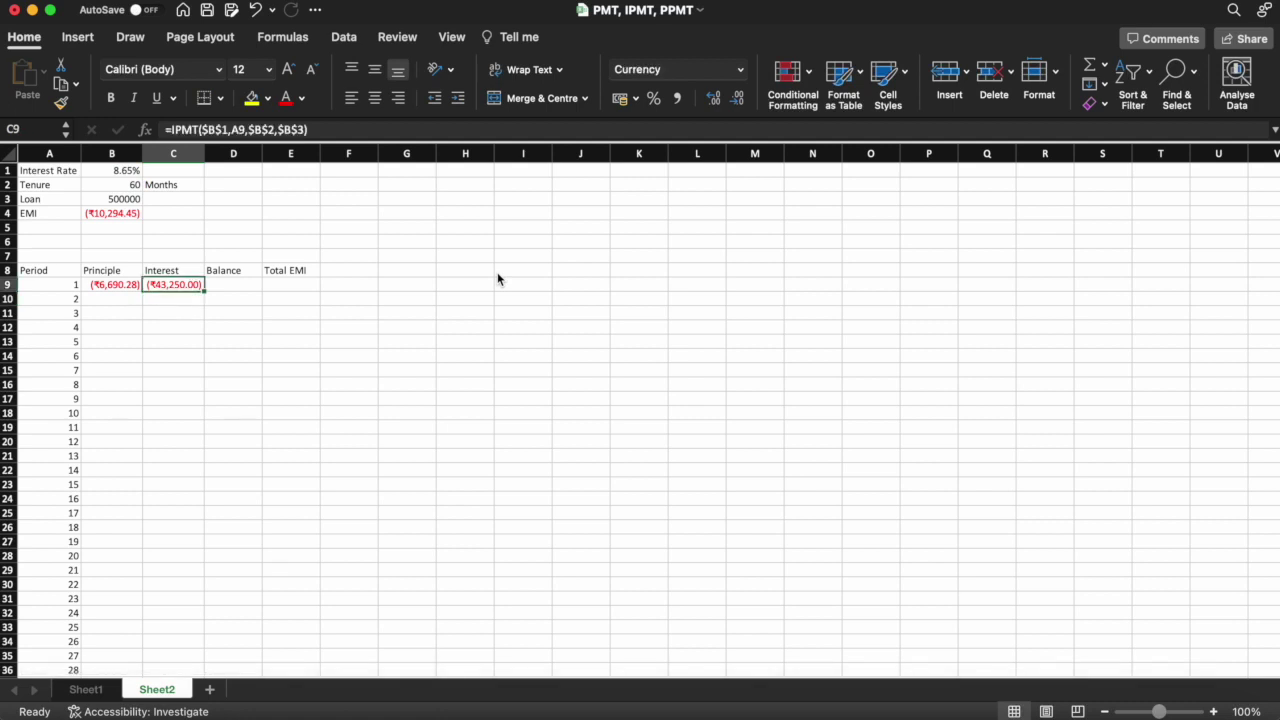
# - Divide the rate by 12 in C9 to make =IPMT($B$1/12,A9,$B$2,$B$3), and check the sum of B9:C9
pyautogui.click(228, 130)
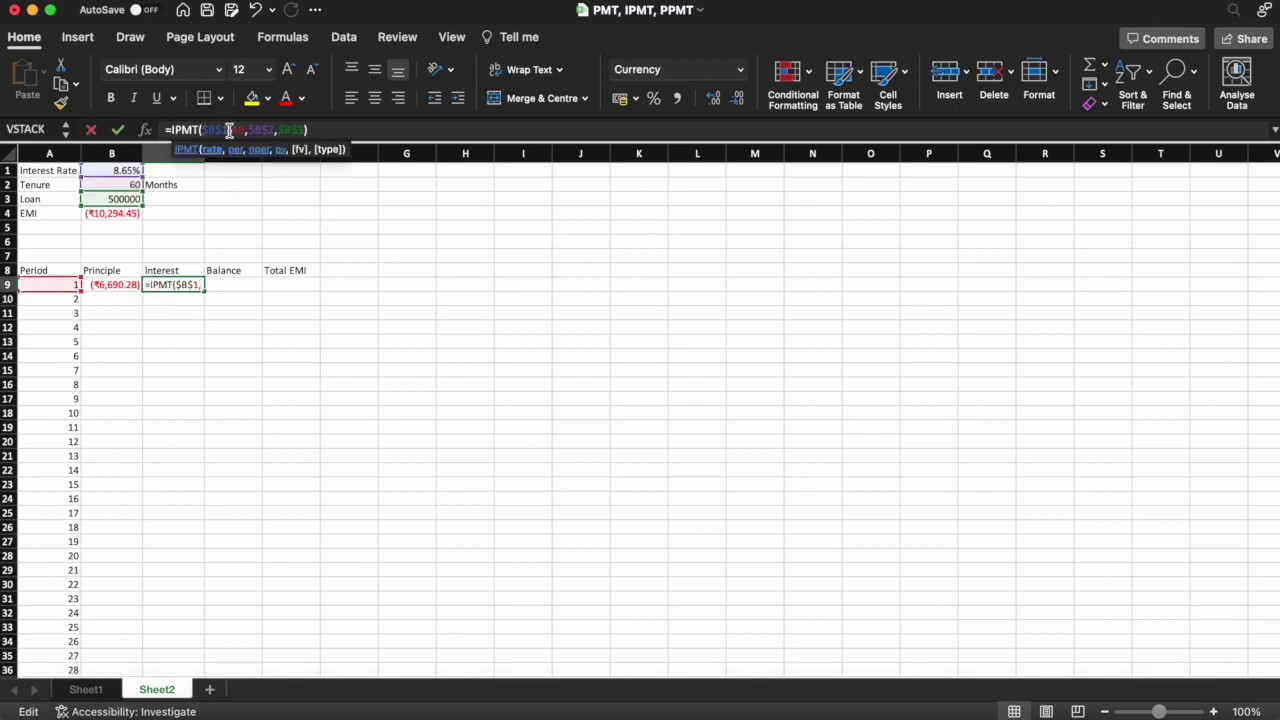
pyautogui.write('/12')
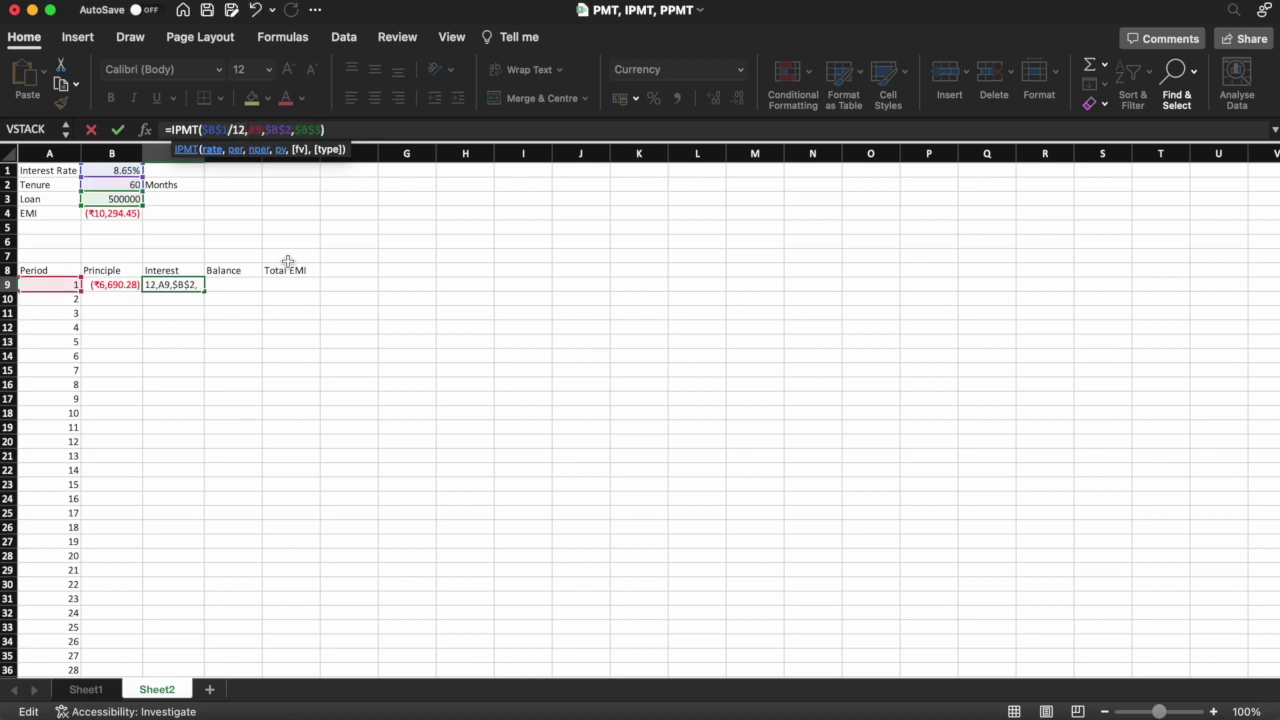
pyautogui.press('Return')
pyautogui.press('Up')
pyautogui.press('Right')
pyautogui.press('Left')
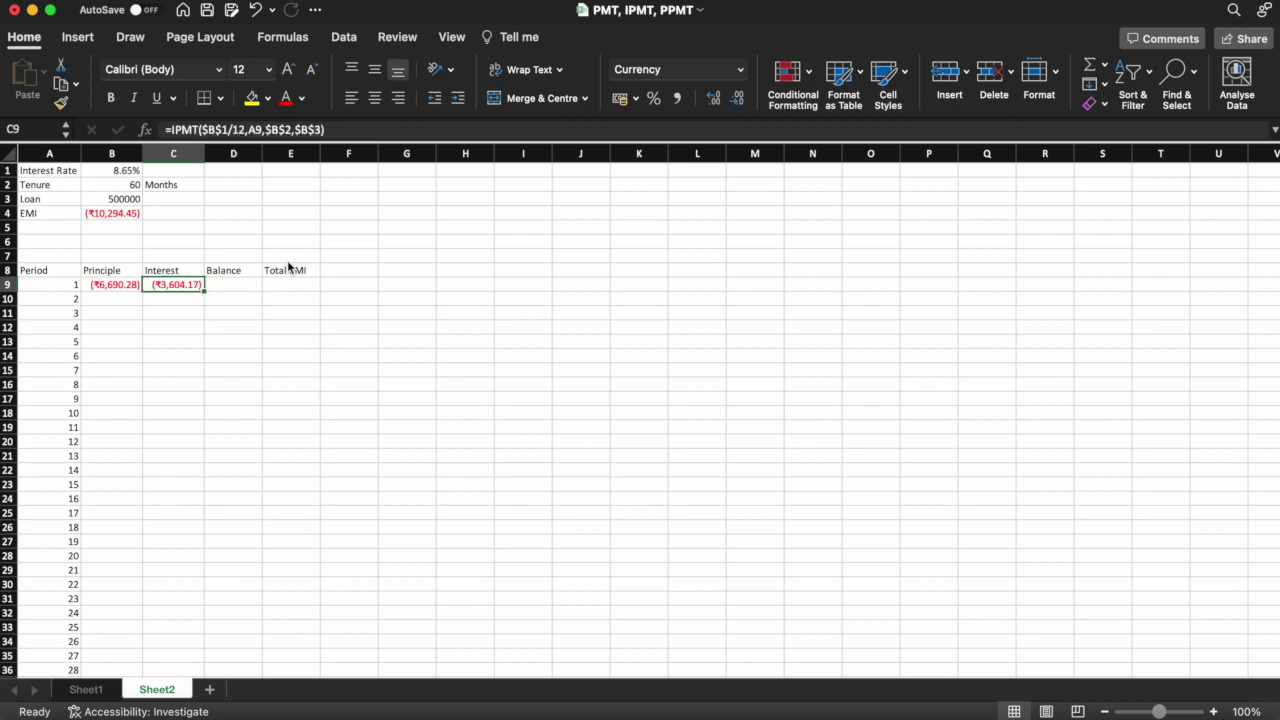
pyautogui.press('Left')
pyautogui.hotkey('shift', 'Right')
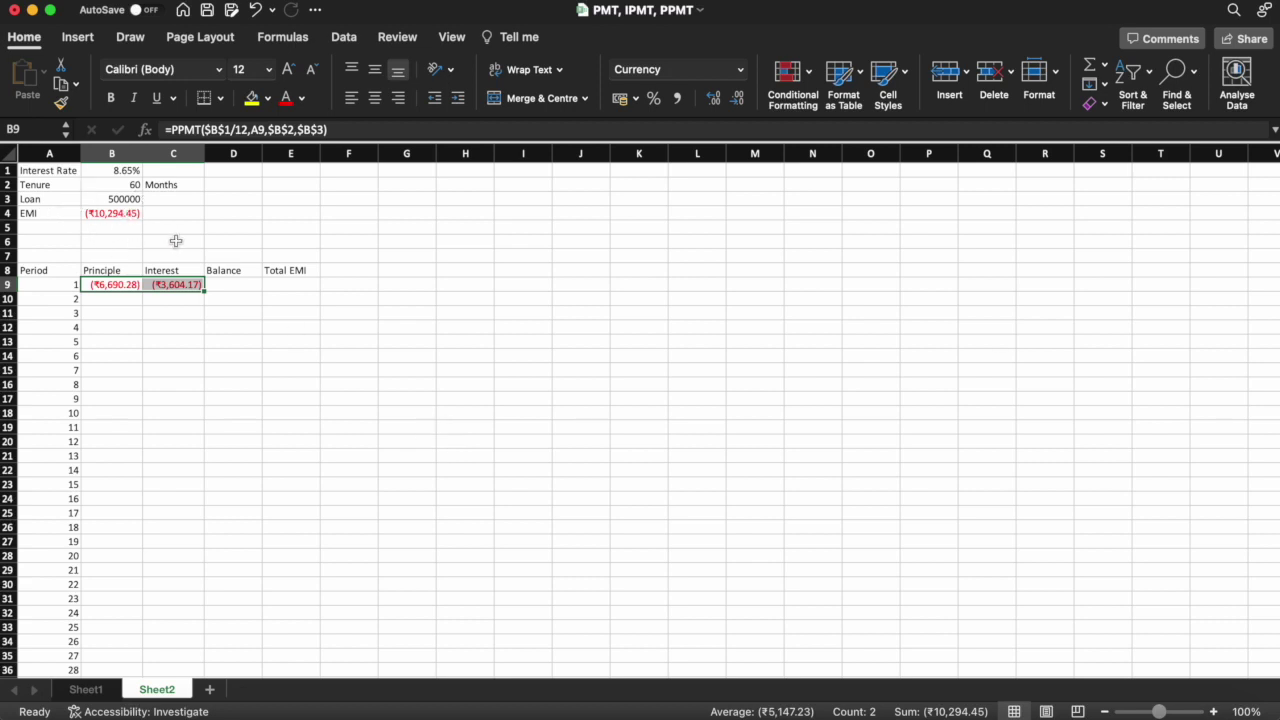
# - Calculate the first period's Total EMI in E9 with =B9+C9, adding principal and interest
pyautogui.click(279, 286)
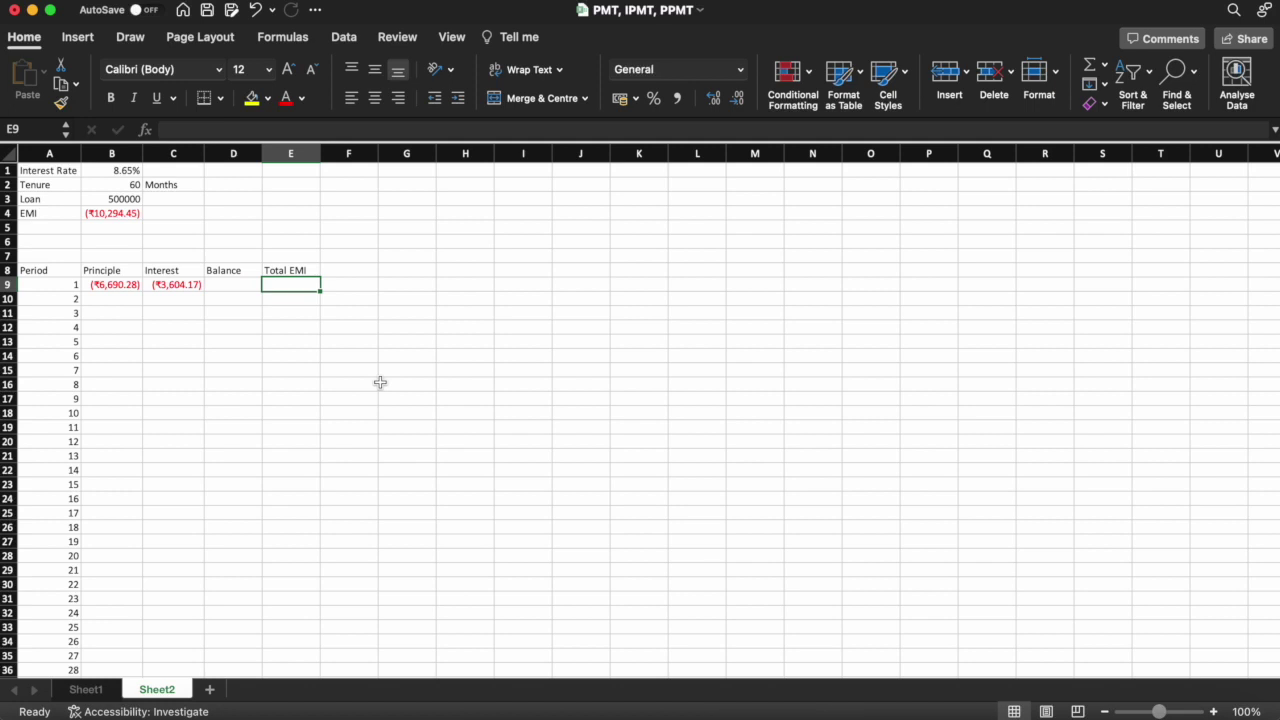
pyautogui.write('=')
pyautogui.press('Left')
pyautogui.press('Left')
pyautogui.press('Left')
pyautogui.write('+')
pyautogui.press('Left')
pyautogui.press('Left')
pyautogui.press('Return')
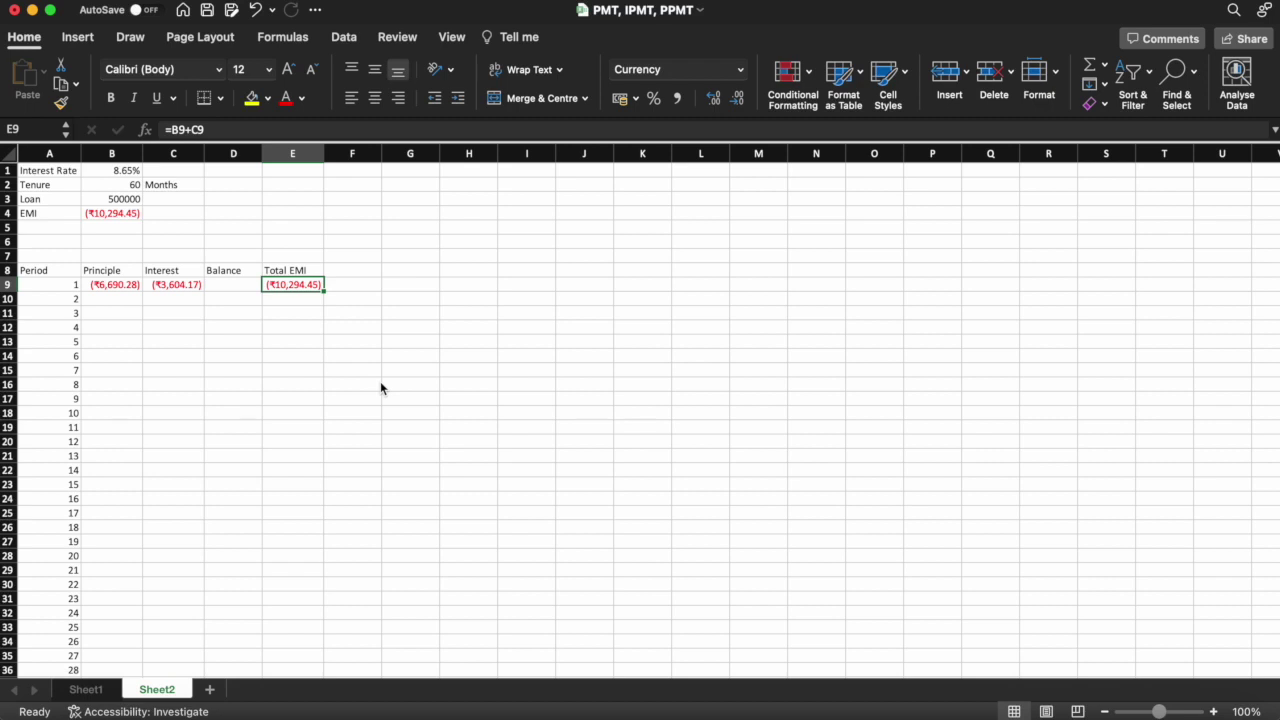
# - Calculate the first period's Balance in D9 from the loan amount and principal with =B3+B9
pyautogui.press('Left')
pyautogui.write('=')
pyautogui.press('Left')
pyautogui.press('Left')
pyautogui.press('Up')
pyautogui.press('Up')
pyautogui.press('Up')
pyautogui.press('Up')
pyautogui.press('Up')
pyautogui.press('Up')
pyautogui.write('+')
pyautogui.press('Left')
pyautogui.press('Left')
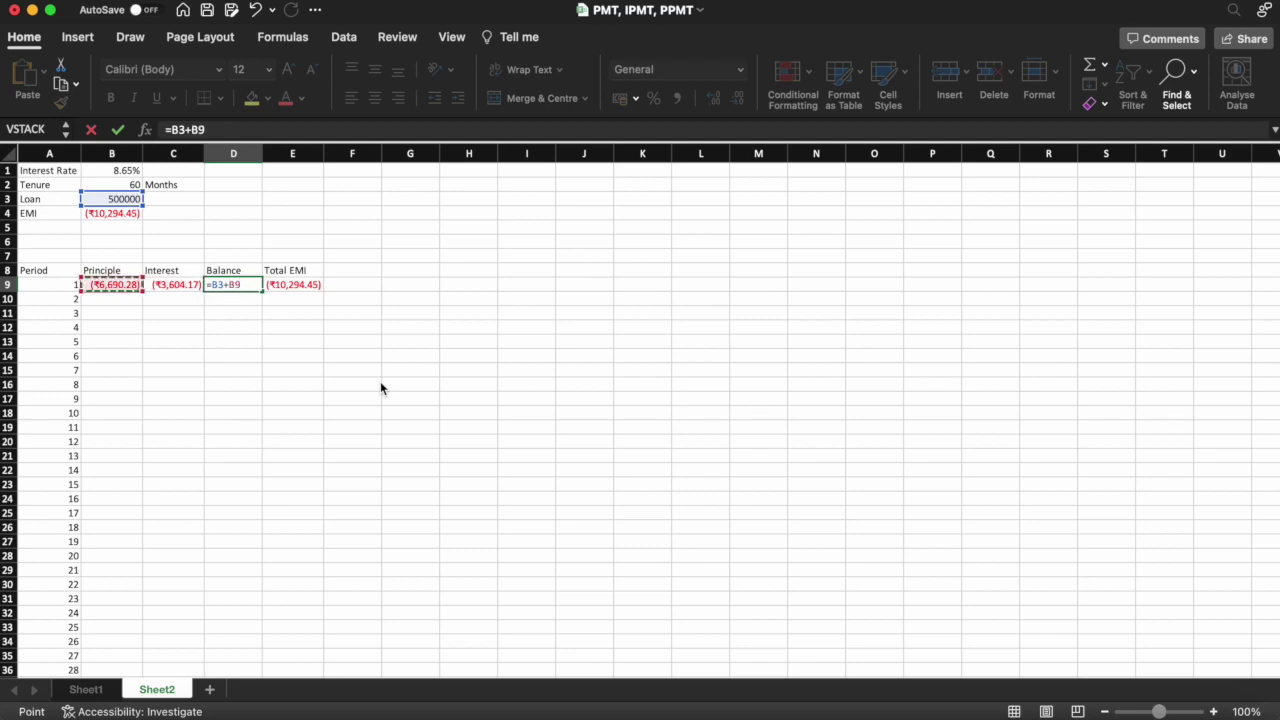
pyautogui.press('Return')
# - Copy the period 1 formulas in B9:E9 to the period 2 row, starting at B10
pyautogui.press('Up')
pyautogui.press('Left')
pyautogui.press('Left')
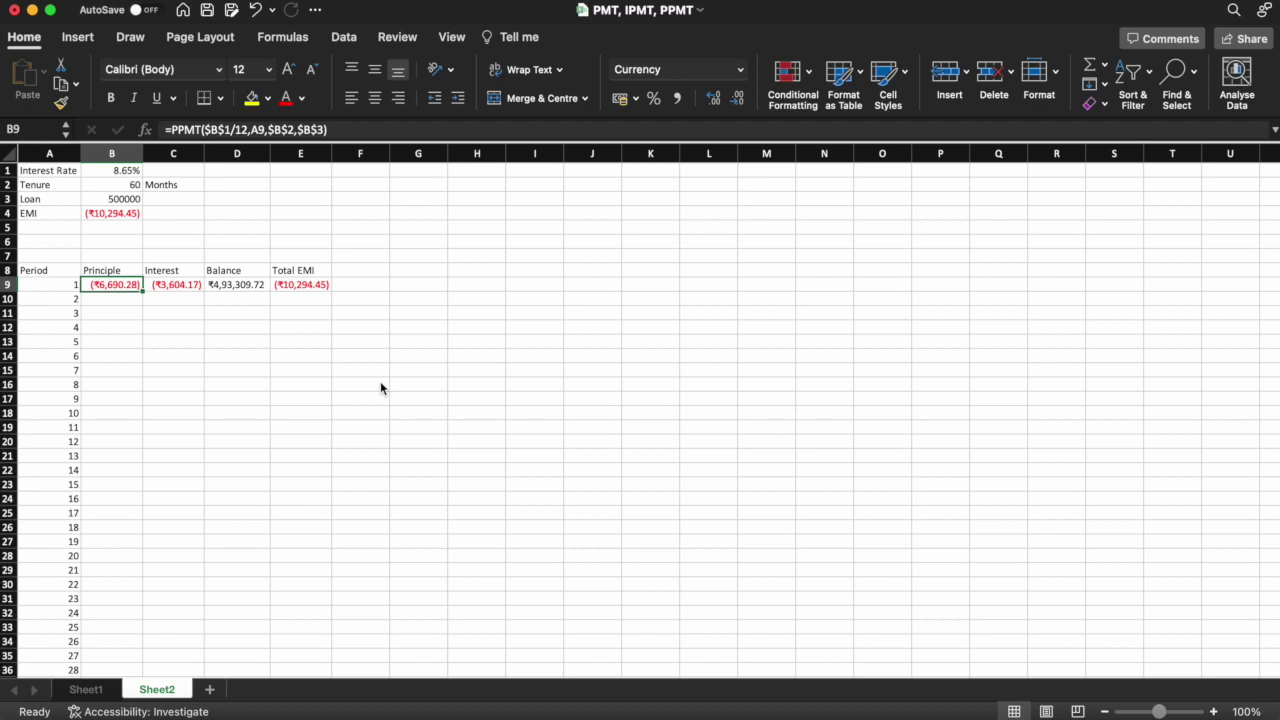
pyautogui.hotkey('shift', 'Right')
pyautogui.hotkey('shift', 'Right')
pyautogui.hotkey('shift', 'Right')
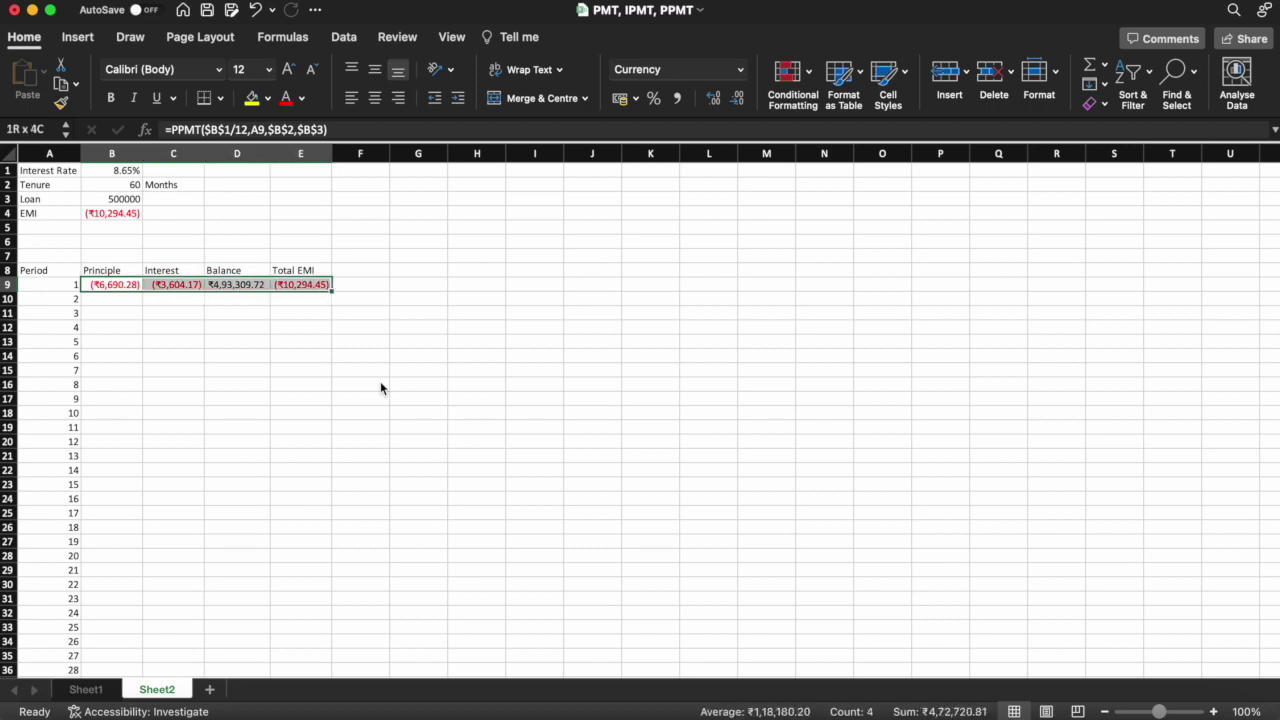
pyautogui.press('cmd+c')
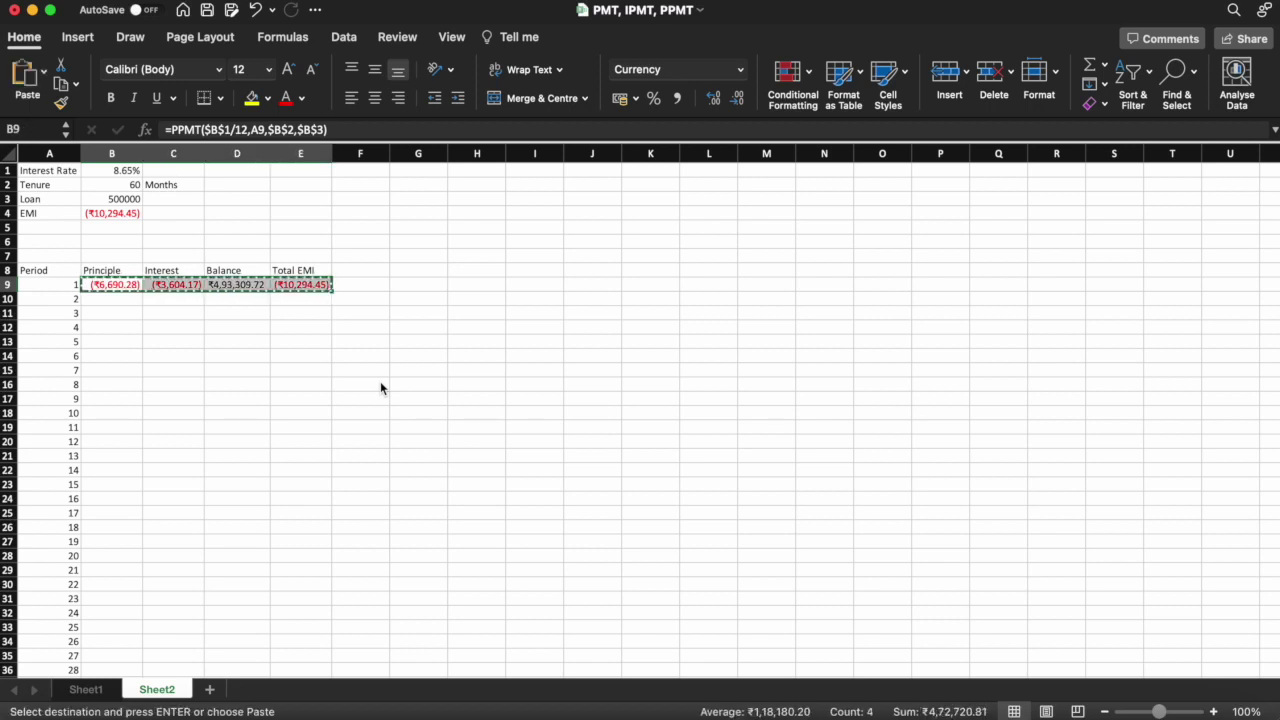
pyautogui.press('Down')
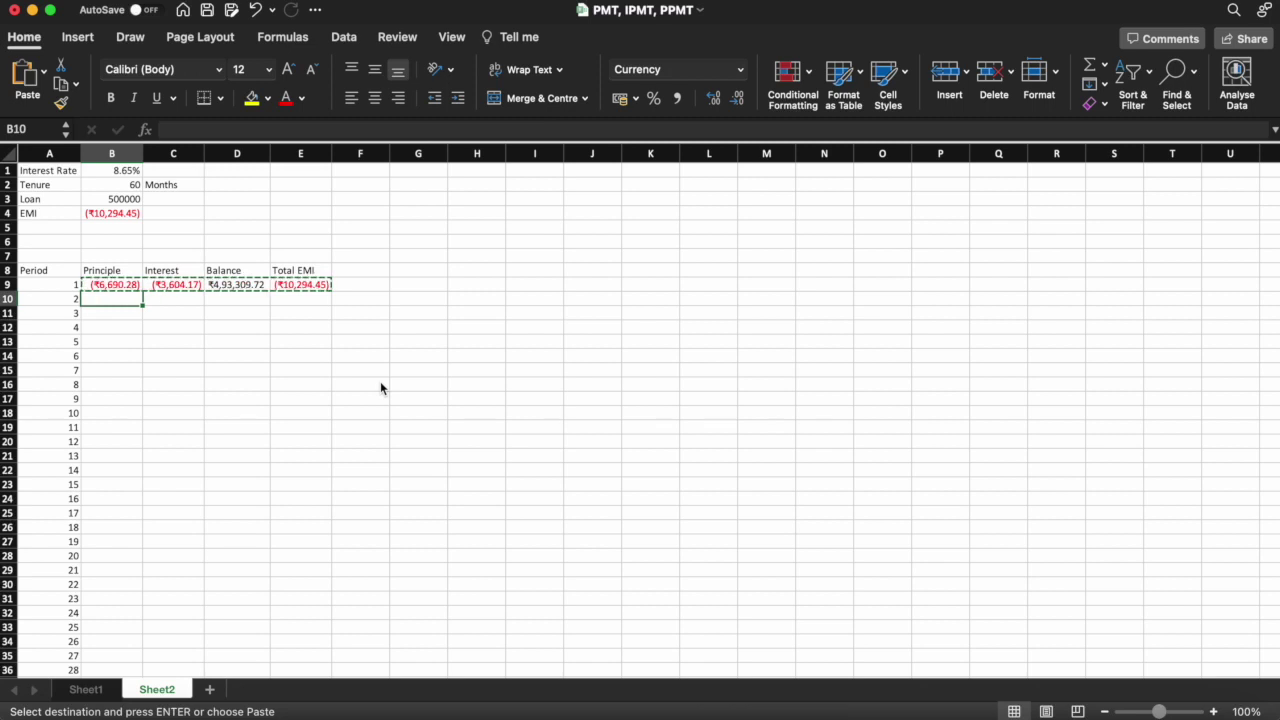
pyautogui.press('super+v')
pyautogui.press('Escape')
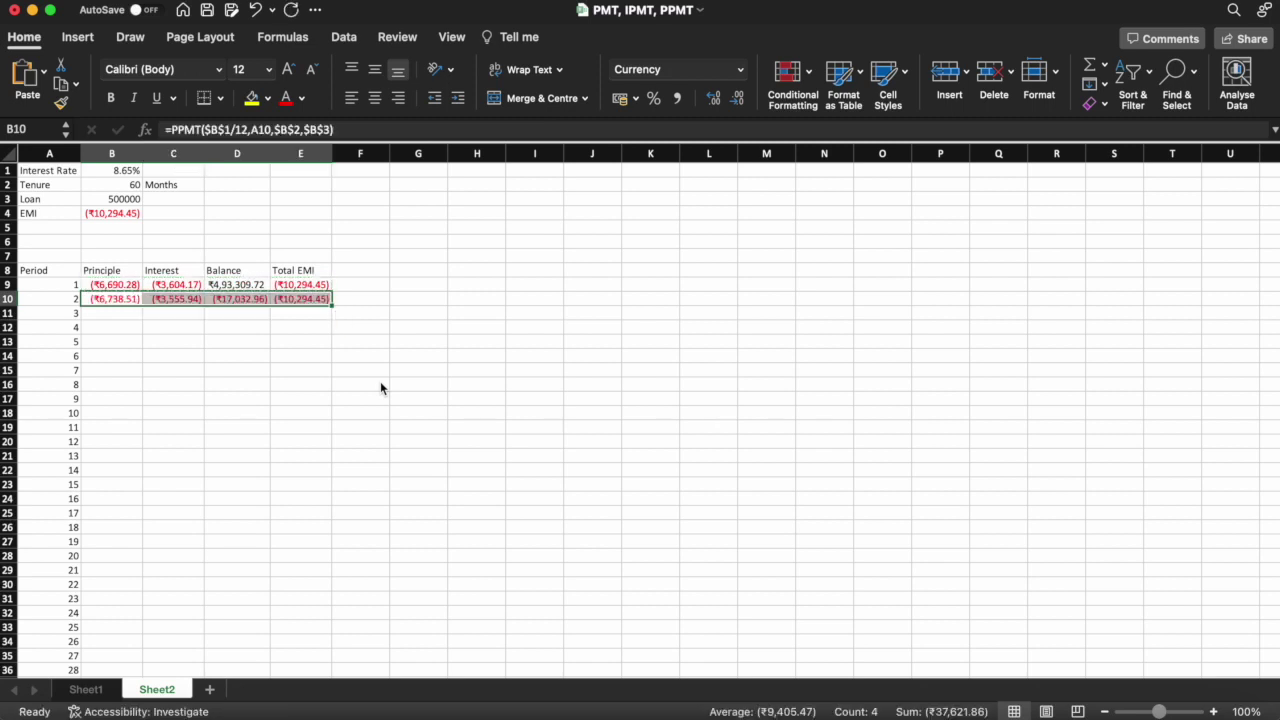
# - Examine the principal, interest and total EMI formulas copied into row 10 for correct cell references
pyautogui.press('Down')
pyautogui.press('Up')
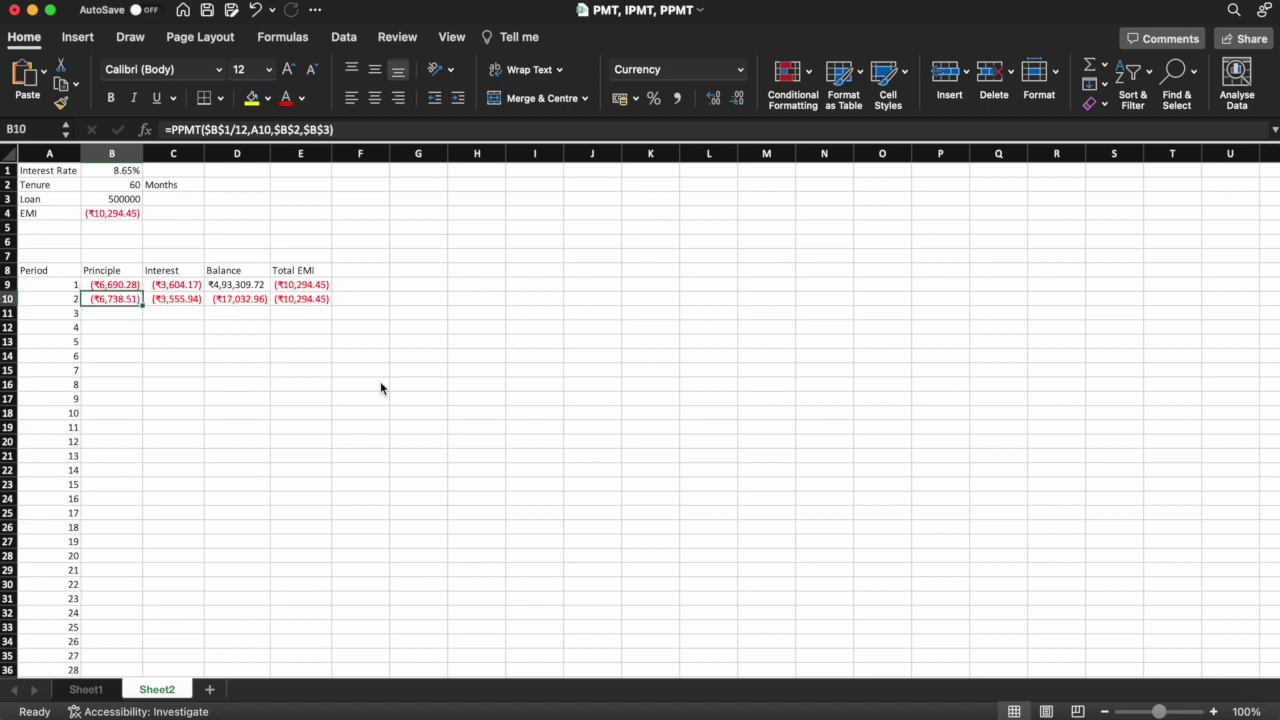
pyautogui.press('Right')
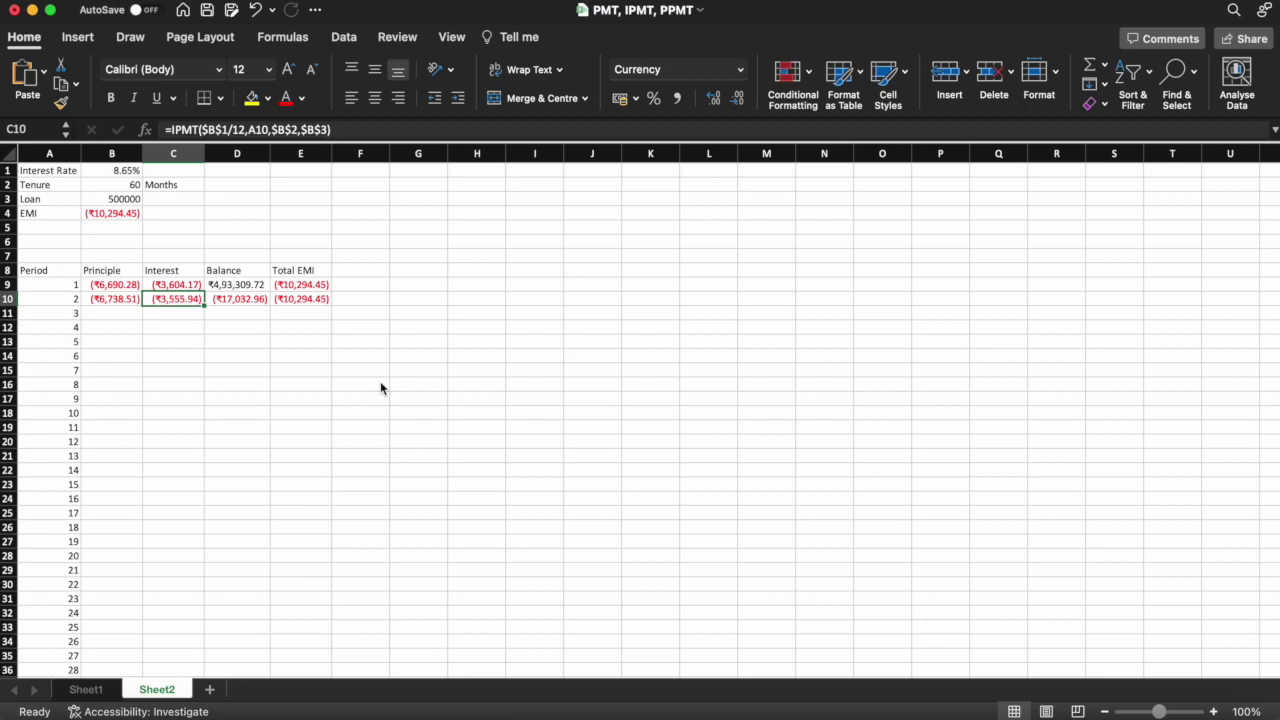
pyautogui.press('Left')
pyautogui.press('Right')
pyautogui.press('Left')
pyautogui.press('Right')
pyautogui.press('Right')
pyautogui.press('Right')
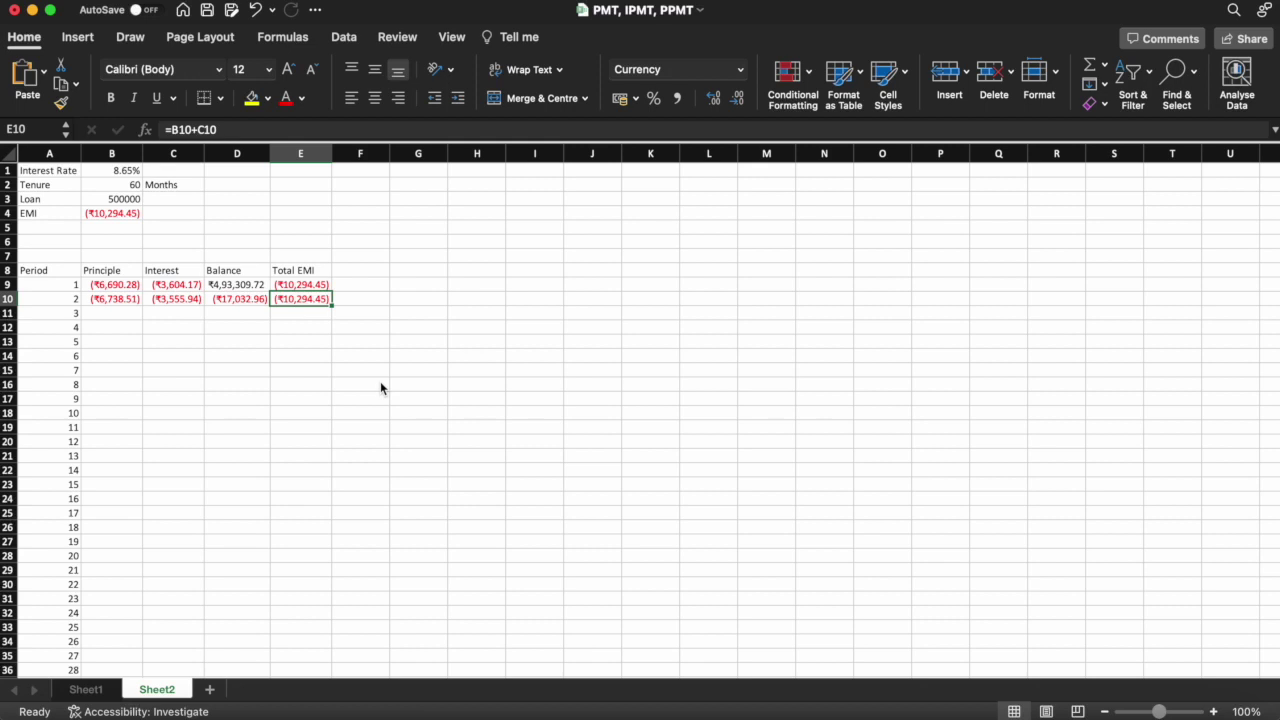
pyautogui.press('Left')
pyautogui.press('Left')
pyautogui.press('Left')
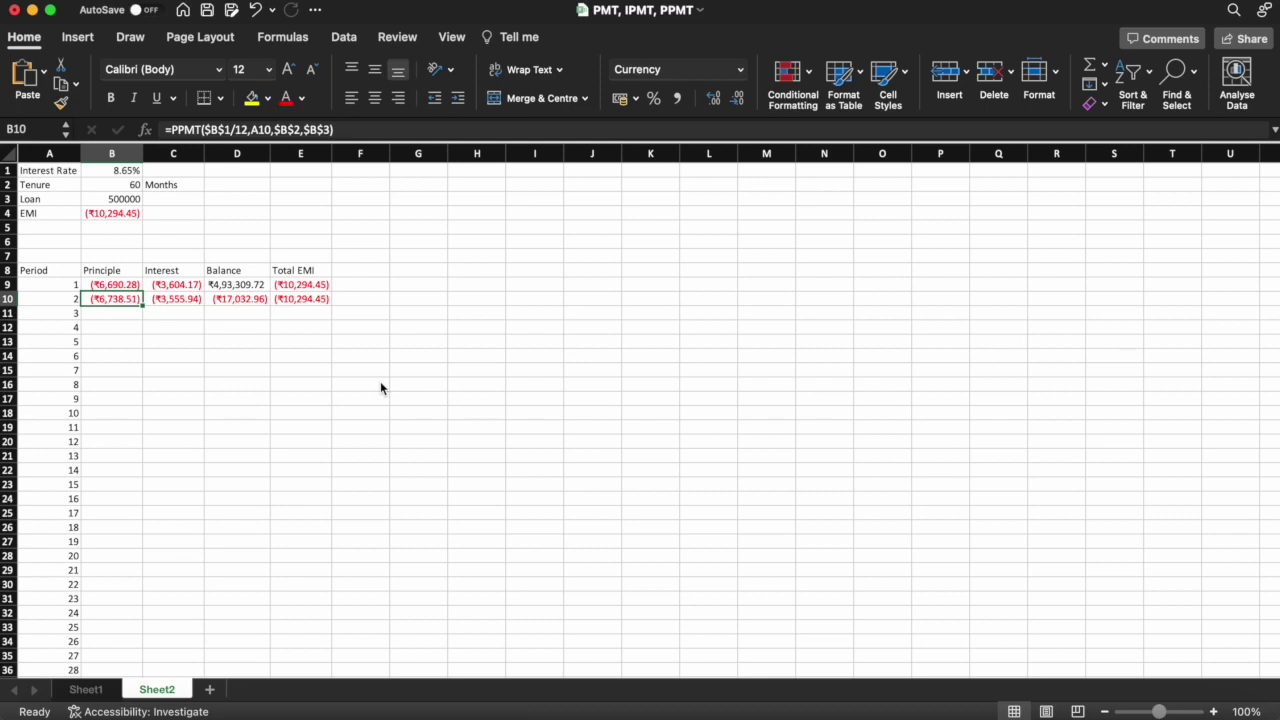
# - Examine the cell references of the Balance formula in D10 and the sum of period 2's principal and interest
pyautogui.press('Down')
pyautogui.press('Down')
pyautogui.press('Down')
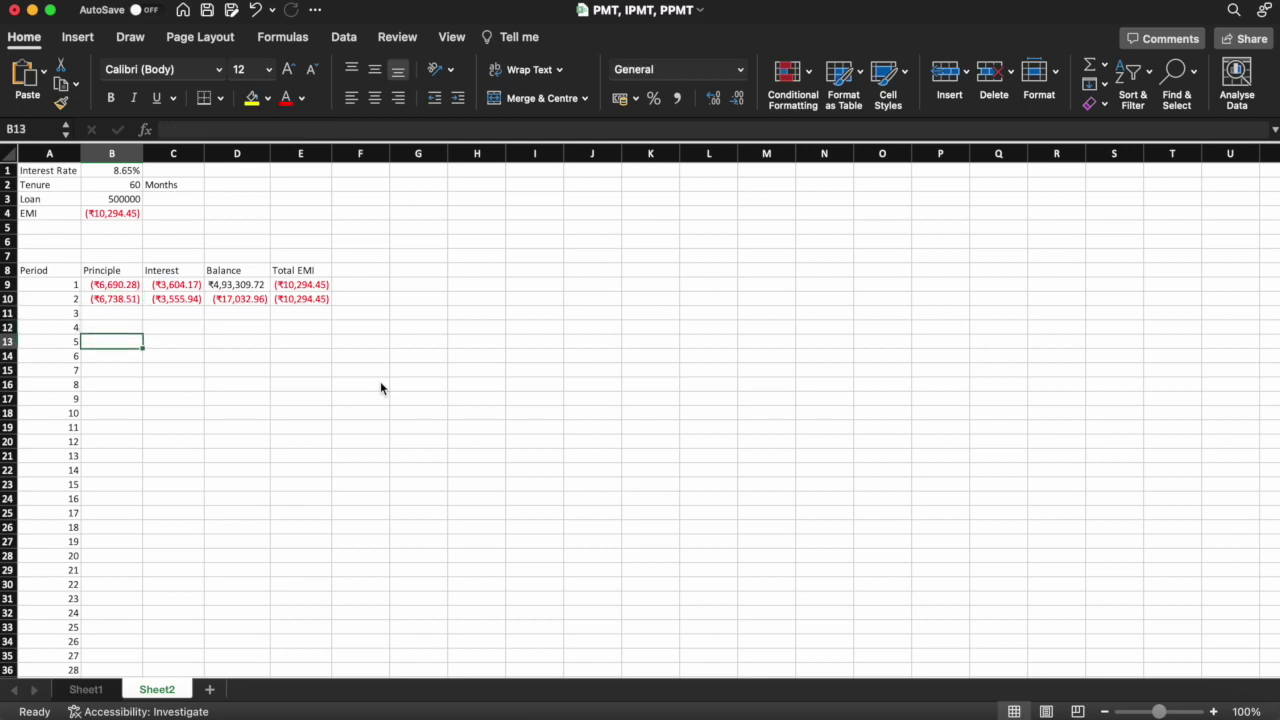
pyautogui.press('Right')
pyautogui.press('Up')
pyautogui.press('Up')
pyautogui.press('Up')
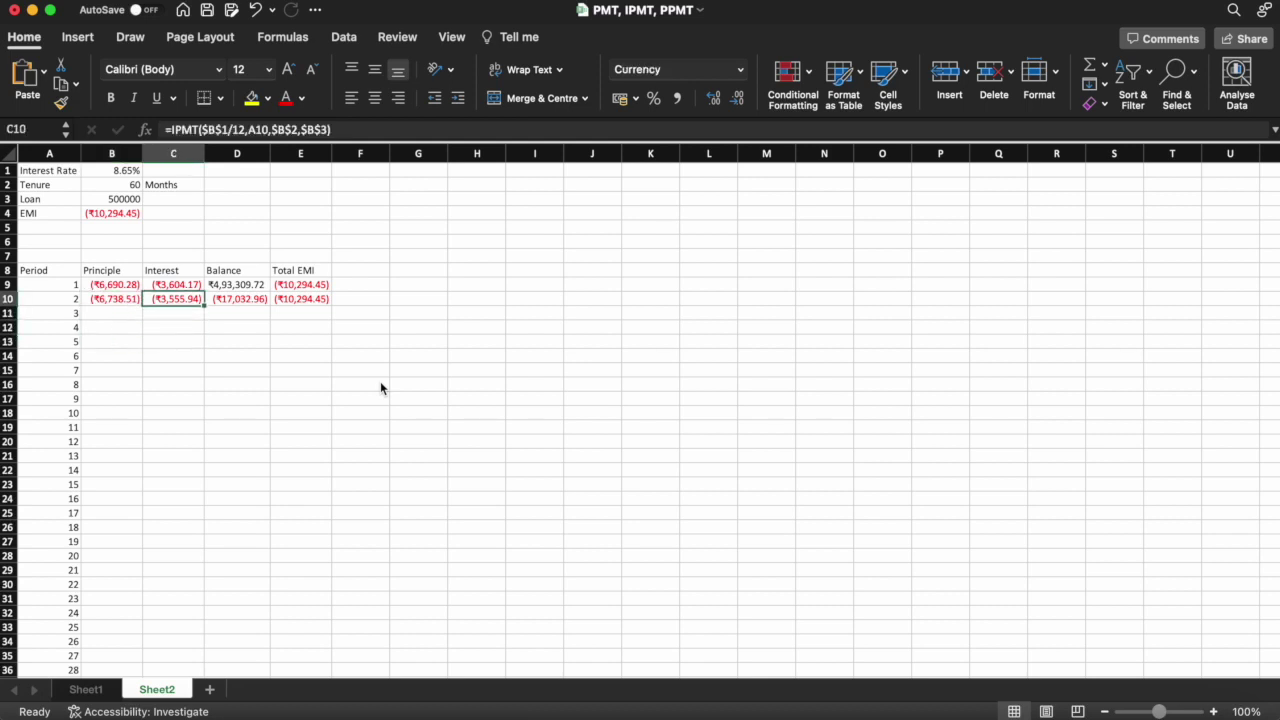
pyautogui.press('Down')
pyautogui.press('Down')
pyautogui.press('Down')
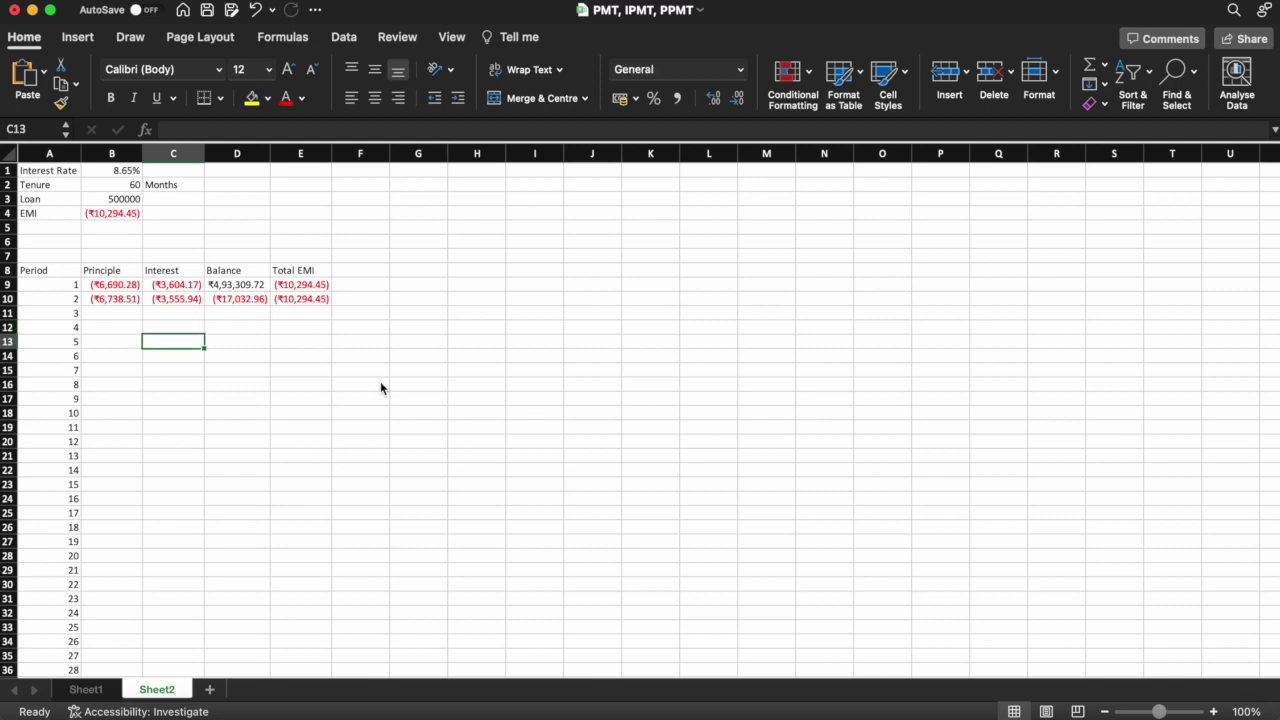
pyautogui.press('Right')
pyautogui.press('Up')
pyautogui.press('Up')
pyautogui.press('Up')
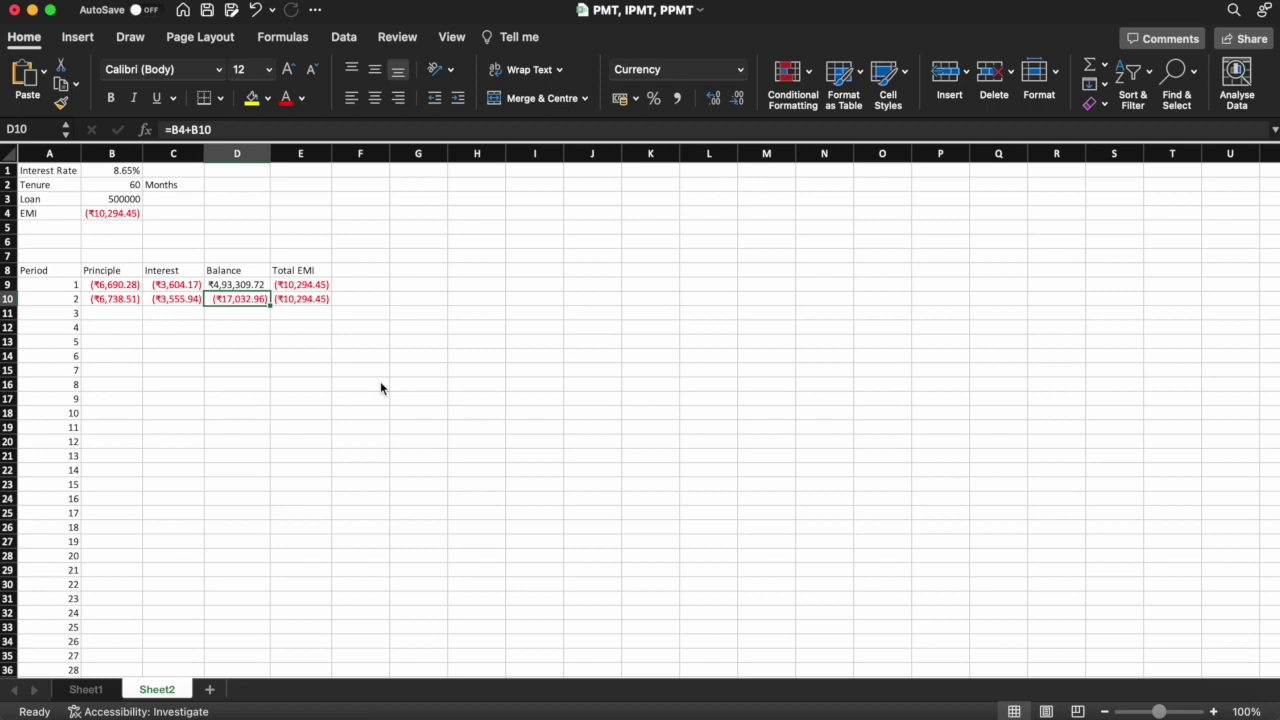
pyautogui.press('Left')
pyautogui.press('Left')
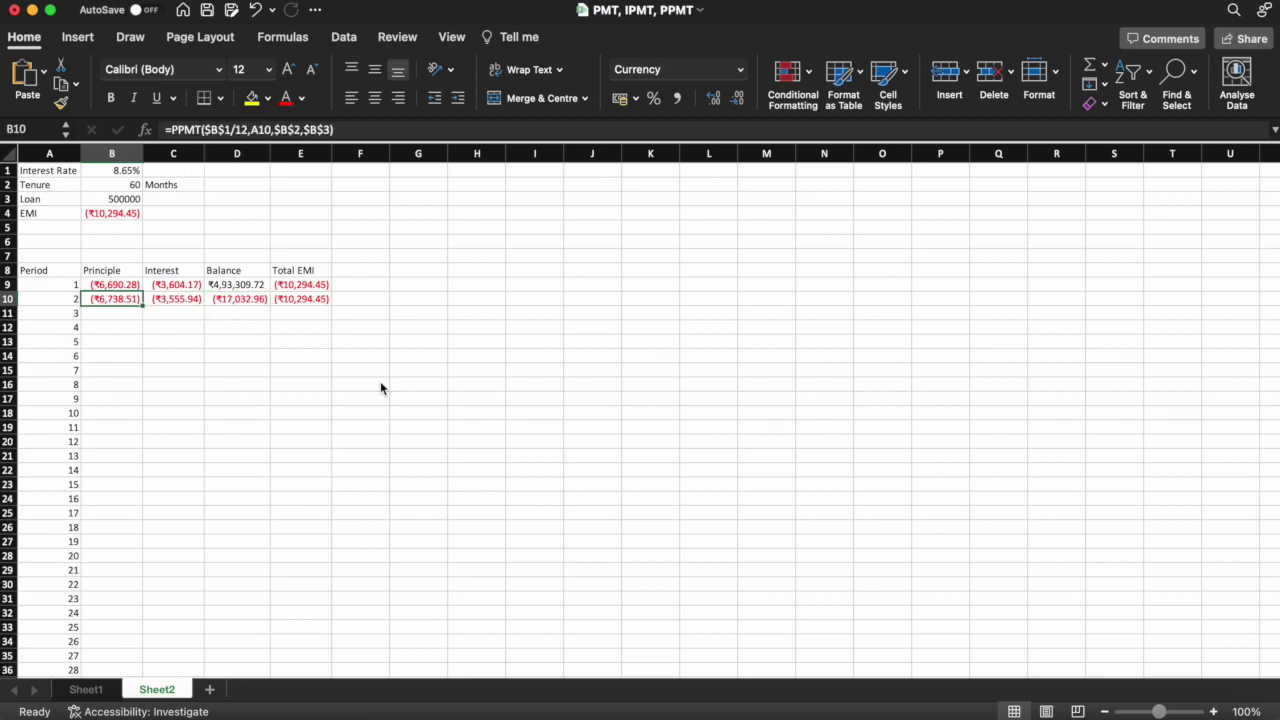
pyautogui.hotkey('shift', 'Right')
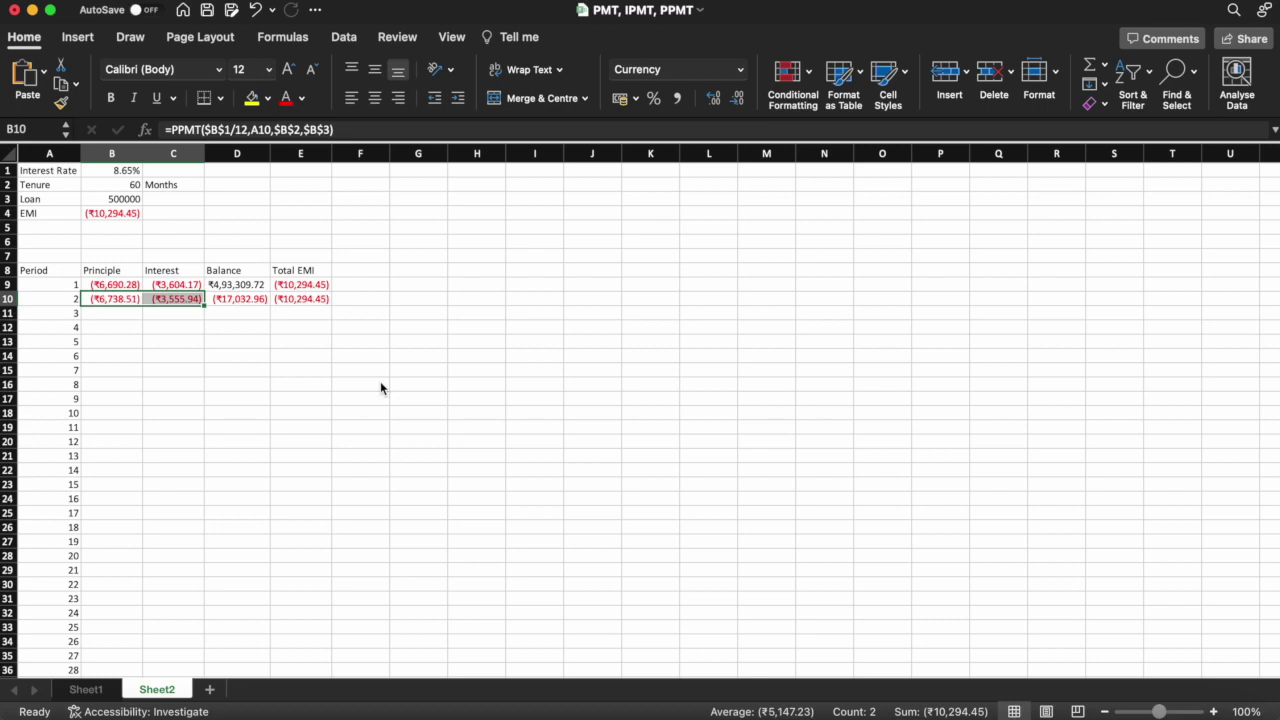
# - Change the Balance formula in D10 to =D9+B10 so it starts from the previous period's balance
pyautogui.press('Right')
pyautogui.press('Right')
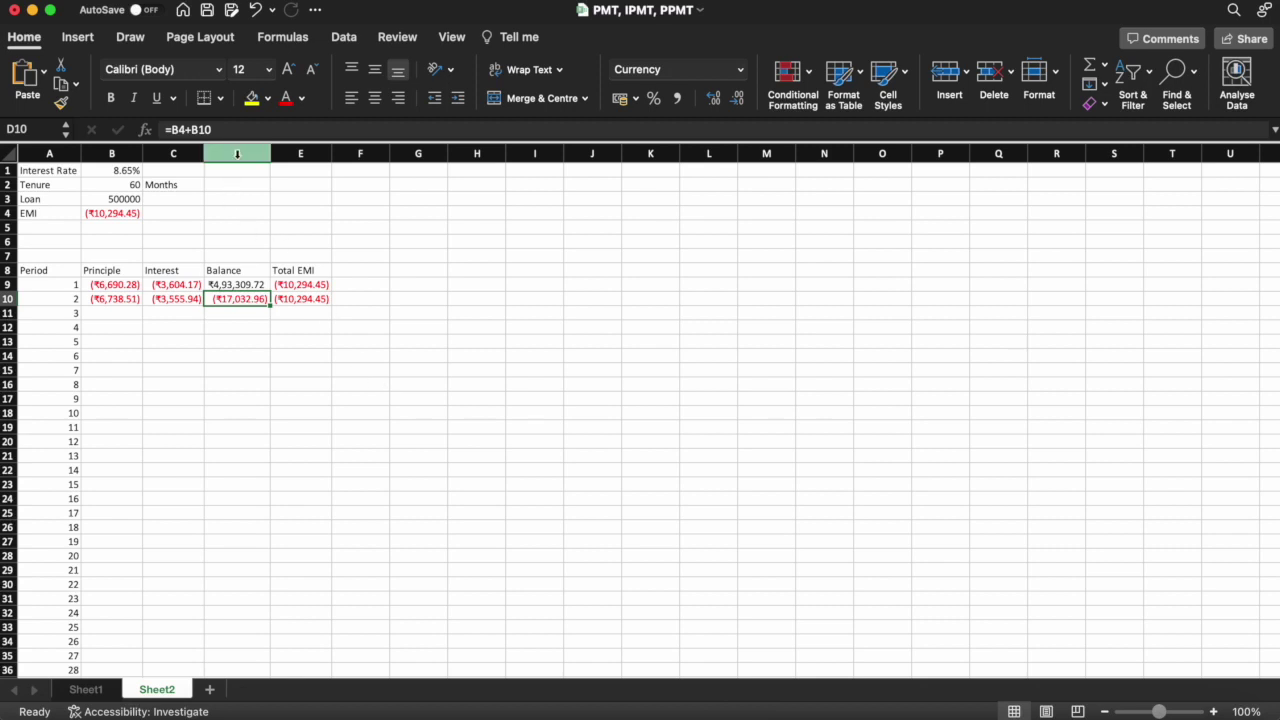
pyautogui.click(224, 131)
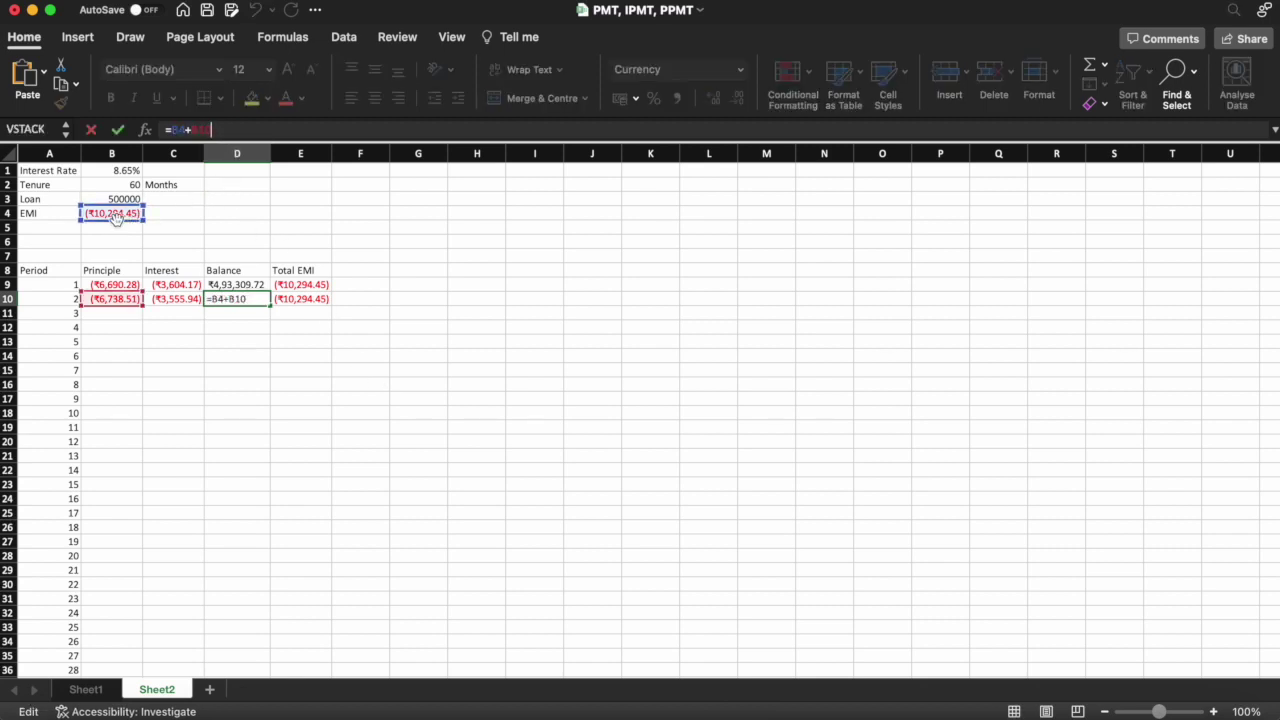
pyautogui.moveTo(115, 218); pyautogui.dragTo(241, 285)
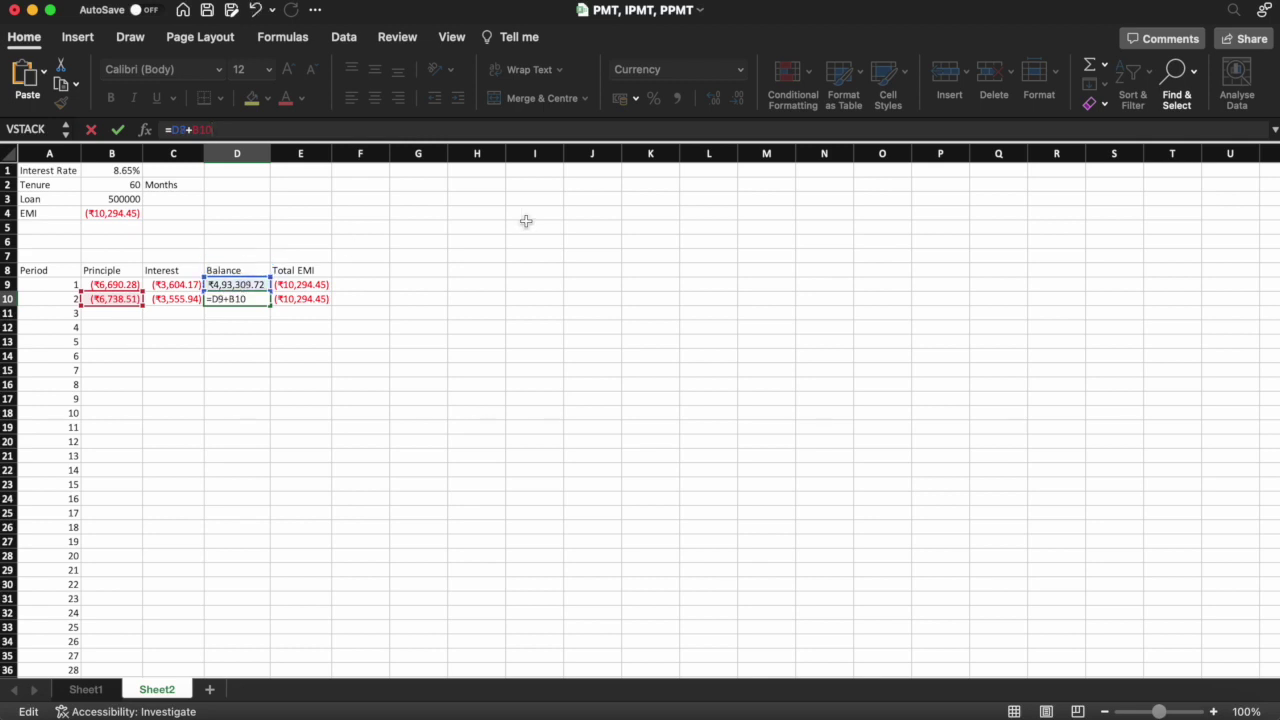
pyautogui.press('Return')
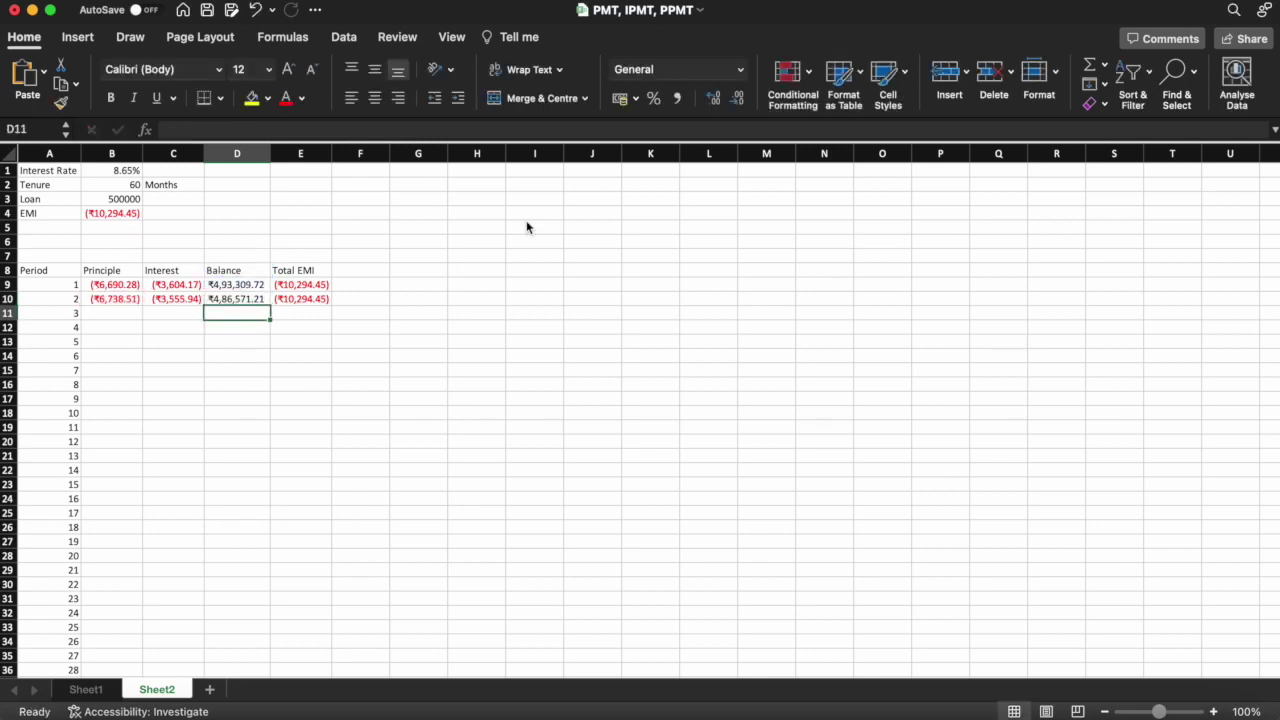
pyautogui.press('Up')
pyautogui.press('Left')
pyautogui.press('Right')
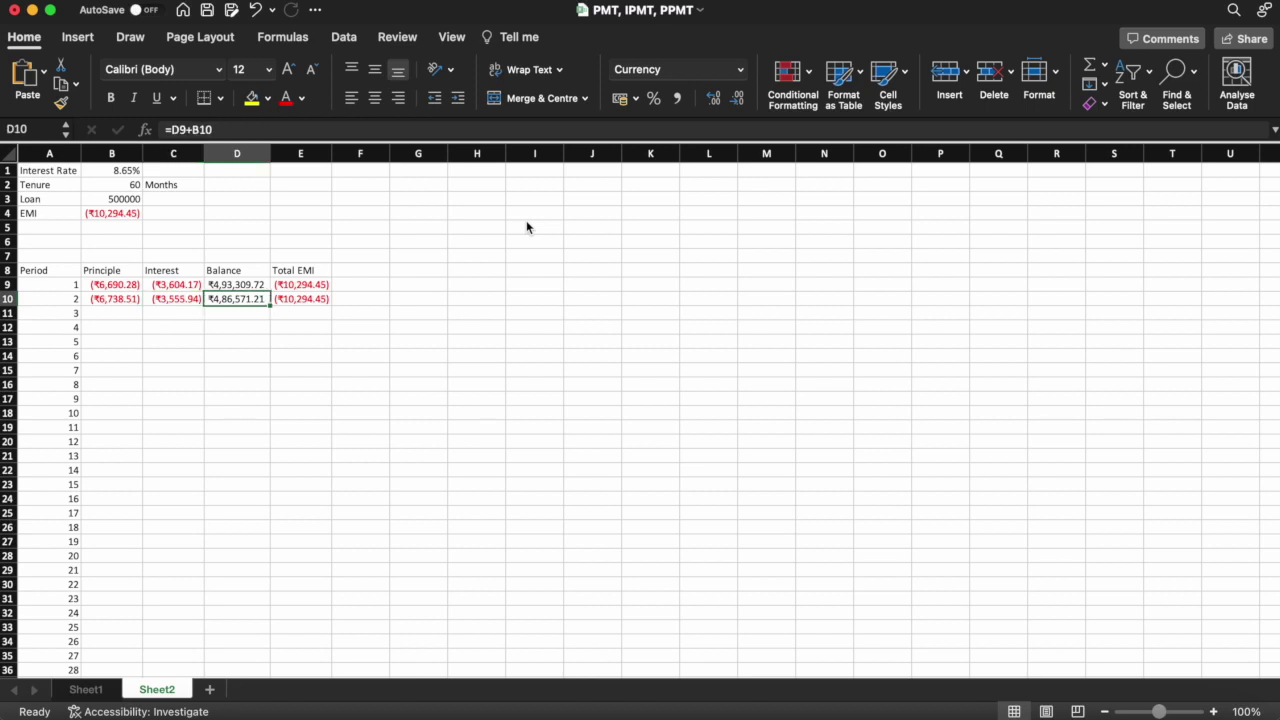
# - Copy the period 2 formulas in B10:E10 down through row 68 to fill periods 3 to 60
pyautogui.press('Left')
pyautogui.press('Left')
pyautogui.hotkey('shift', 'Right')
pyautogui.hotkey('shift', 'Right')
pyautogui.hotkey('shift', 'Right')
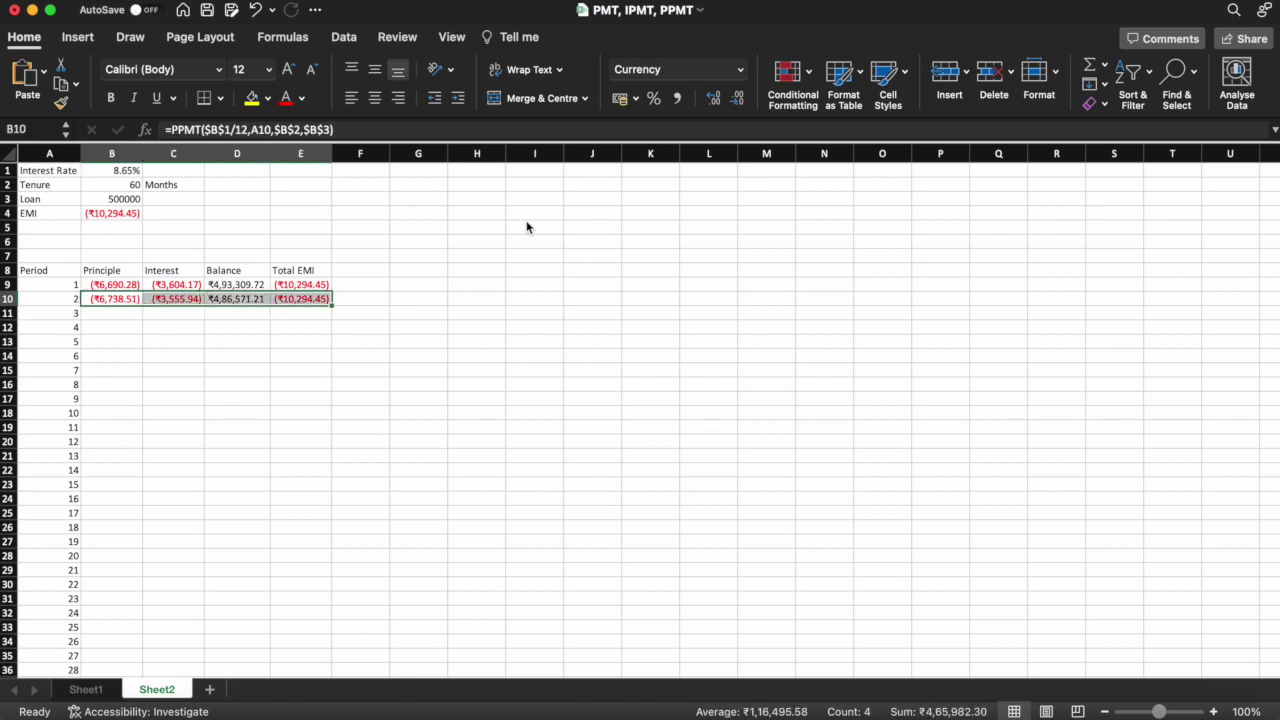
pyautogui.press('super+c')
pyautogui.press('Down')
pyautogui.hotkey('shift', 'Down')
pyautogui.hotkey('shift', 'Down')
pyautogui.hotkey('shift', 'Down')
pyautogui.hotkey('shift', 'Down')
pyautogui.hotkey('shift', 'Down')
pyautogui.hotkey('shift', 'Down')
pyautogui.hotkey('shift', 'Down')
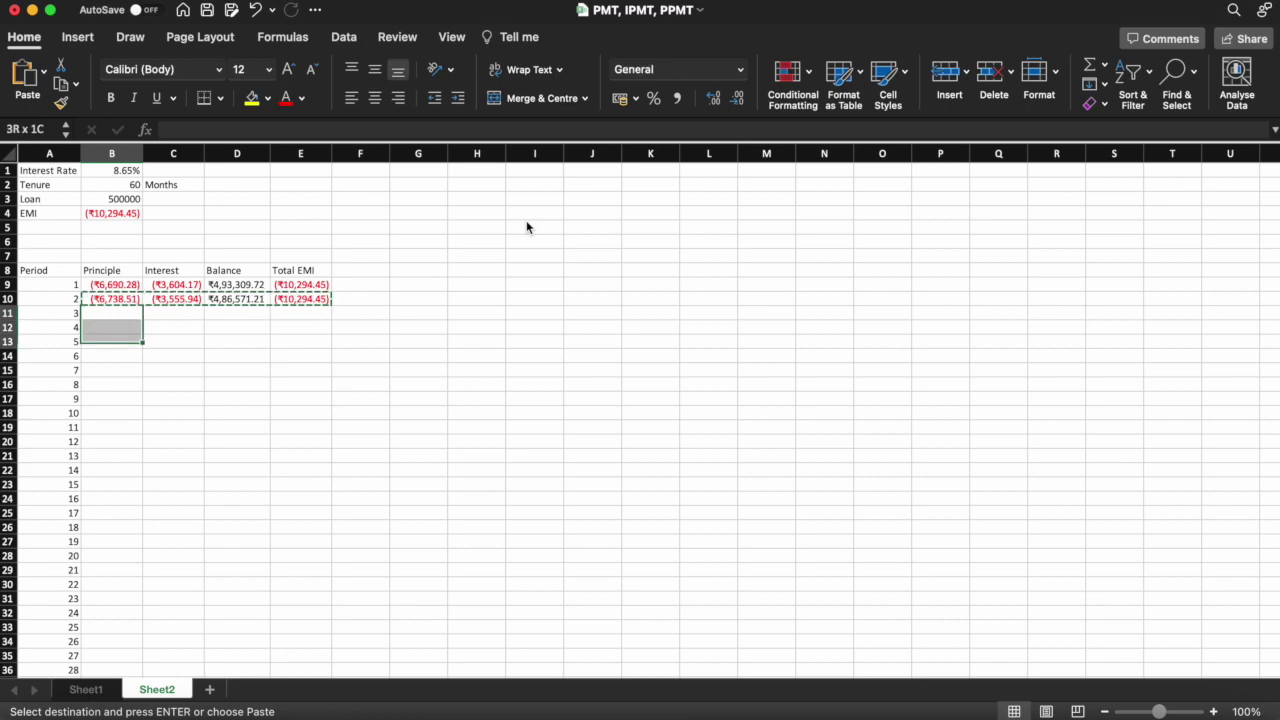
pyautogui.hotkey('shift', 'Down')
pyautogui.hotkey('shift', 'Down')
pyautogui.hotkey('shift', 'Down')
pyautogui.hotkey('shift', 'Down')
pyautogui.hotkey('shift', 'Down')
pyautogui.hotkey('shift', 'Down')
pyautogui.hotkey('shift', 'Down')
pyautogui.hotkey('shift', 'Down')
pyautogui.hotkey('shift', 'Down')
pyautogui.hotkey('shift', 'Down')
pyautogui.hotkey('shift', 'Down')
pyautogui.hotkey('shift', 'Down')
pyautogui.hotkey('shift', 'Down')
pyautogui.hotkey('shift', 'Down')
pyautogui.hotkey('shift', 'Down')
pyautogui.hotkey('shift', 'Down')
pyautogui.hotkey('shift', 'Down')
pyautogui.hotkey('shift', 'Down')
pyautogui.hotkey('shift', 'Down')
pyautogui.hotkey('shift', 'Down')
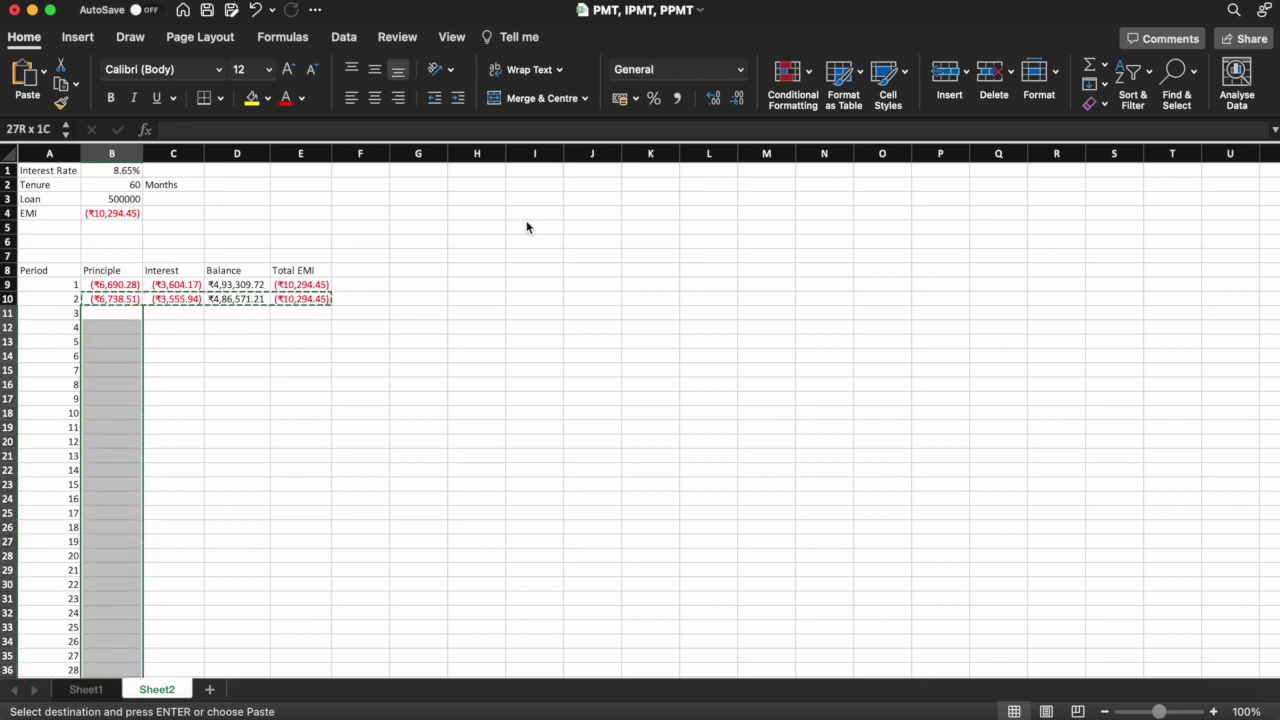
pyautogui.hotkey('shift', 'Down')
pyautogui.hotkey('shift', 'Down')
pyautogui.hotkey('shift', 'Down')
pyautogui.hotkey('shift', 'Down')
pyautogui.hotkey('shift', 'Down')
pyautogui.hotkey('shift', 'Down')
pyautogui.hotkey('shift', 'Down')
pyautogui.hotkey('shift', 'Down')
pyautogui.hotkey('shift', 'Down')
pyautogui.hotkey('shift', 'Down')
pyautogui.hotkey('shift', 'Down')
pyautogui.hotkey('shift', 'Down')
pyautogui.hotkey('shift', 'Down')
pyautogui.hotkey('shift', 'Down')
pyautogui.hotkey('shift', 'Down')
pyautogui.hotkey('shift', 'Down')
pyautogui.hotkey('shift', 'Down')
pyautogui.hotkey('shift', 'Down')
pyautogui.hotkey('shift', 'Down')
pyautogui.hotkey('shift', 'Down')
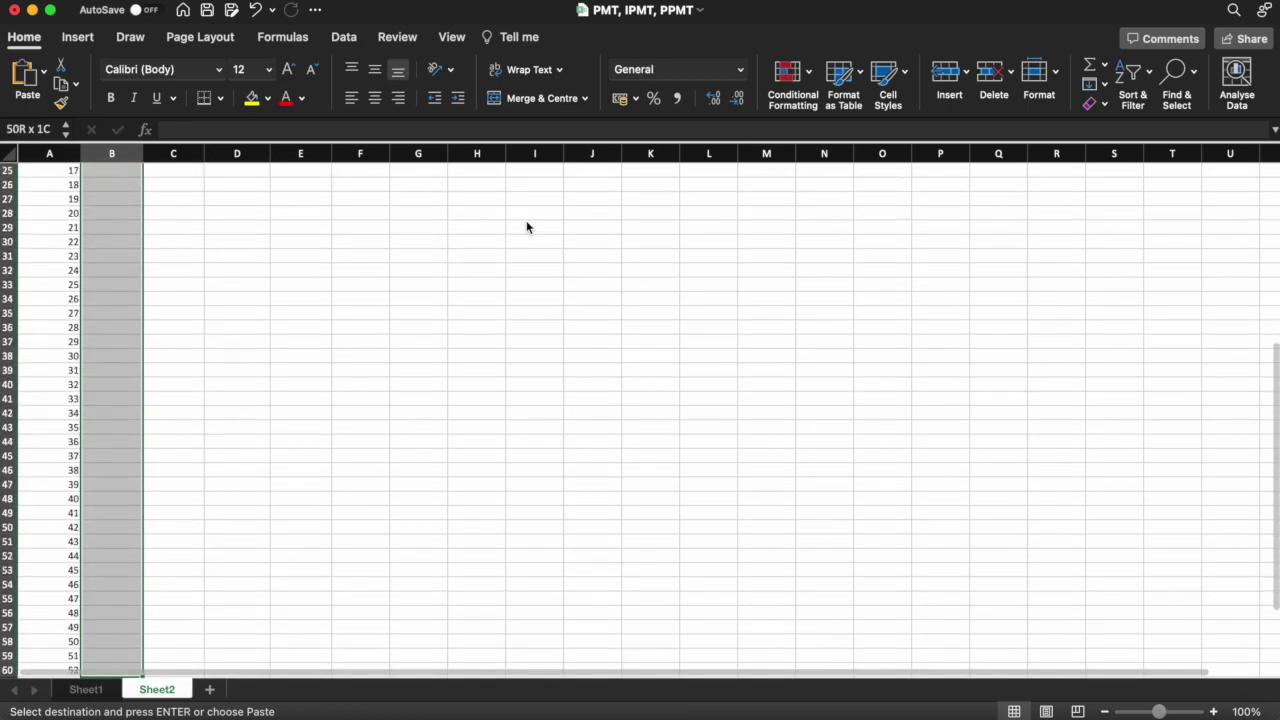
pyautogui.hotkey('shift', 'Down')
pyautogui.hotkey('shift', 'Down')
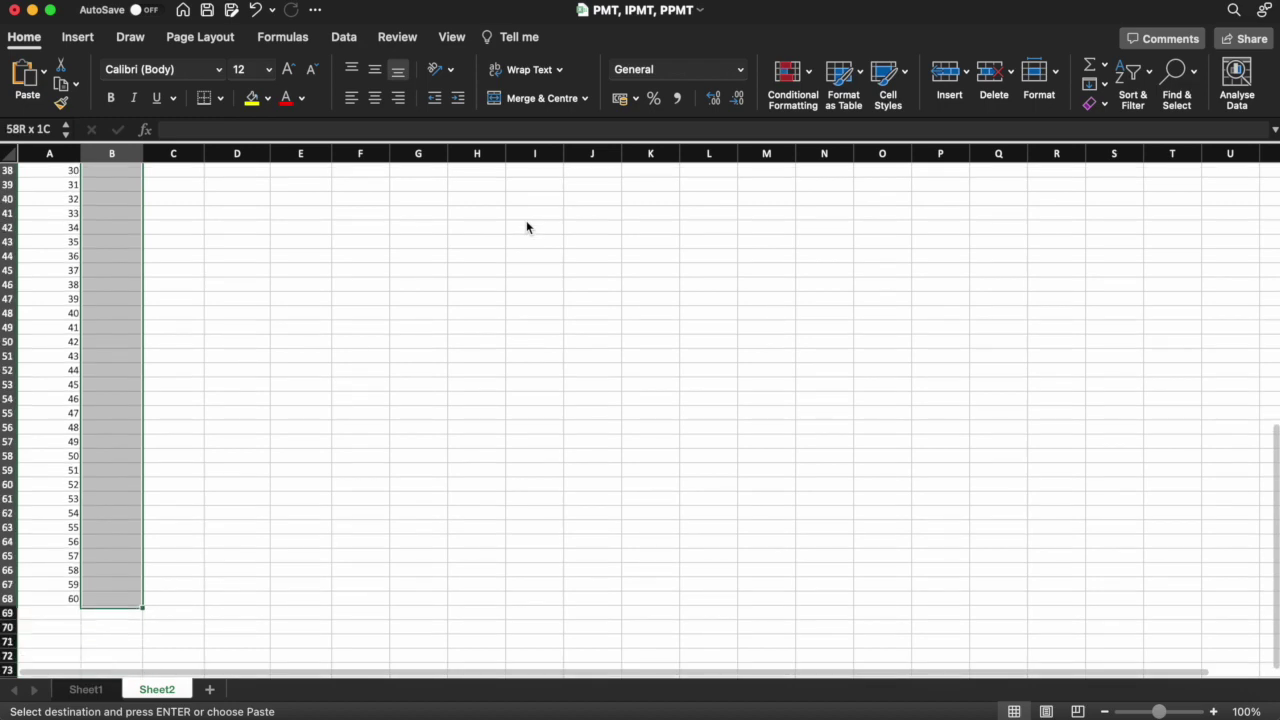
pyautogui.press('Return')
# - Review the filled principal formulas and amounts for the first ten periods of the schedule
pyautogui.press('Down')
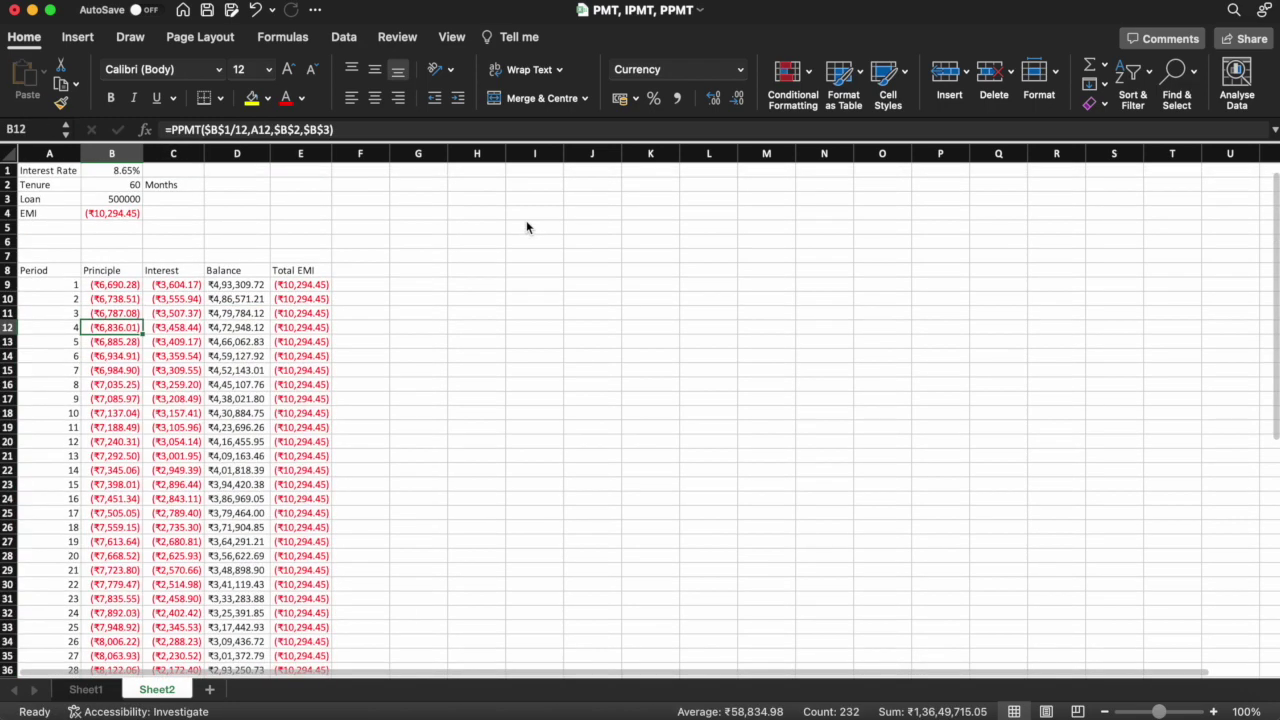
pyautogui.press('Down')
pyautogui.press('Up')
pyautogui.press('Up')
pyautogui.press('Up')
pyautogui.press('Down')
pyautogui.press('Down')
pyautogui.press('Down')
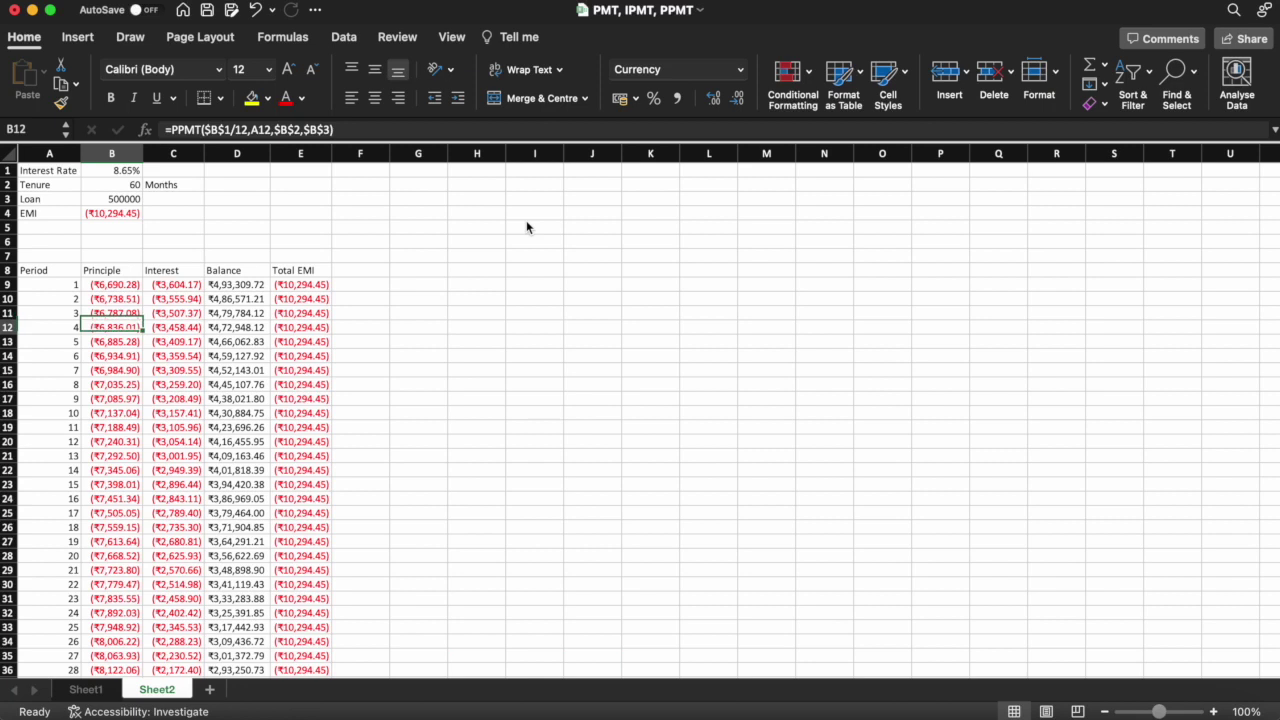
pyautogui.press('Down')
pyautogui.press('Down')
pyautogui.press('Down')
pyautogui.press('Down')
pyautogui.press('Down')
pyautogui.press('Down')
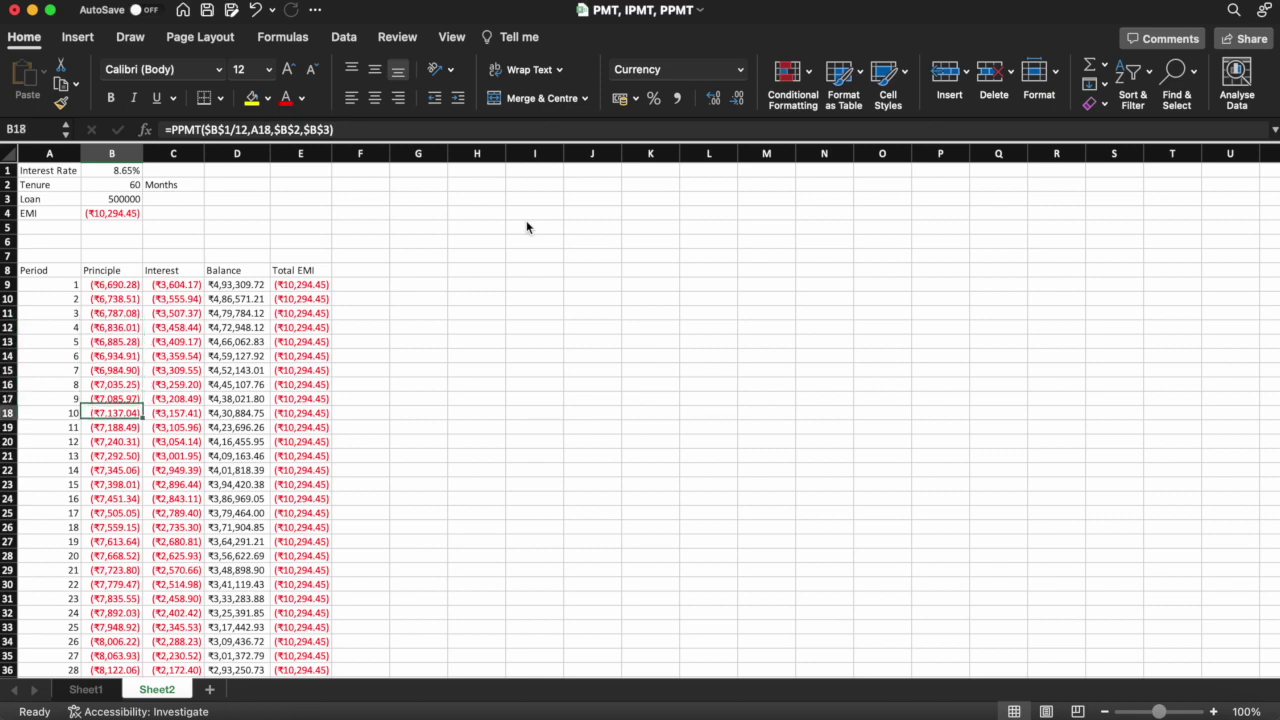
# - Review the filled PPMT formulas and principal amounts in column B from period 11 through period 21
pyautogui.press('Down')
pyautogui.press('Down')
pyautogui.press('Down')
pyautogui.press('Down')
pyautogui.press('Down')
pyautogui.press('Down')
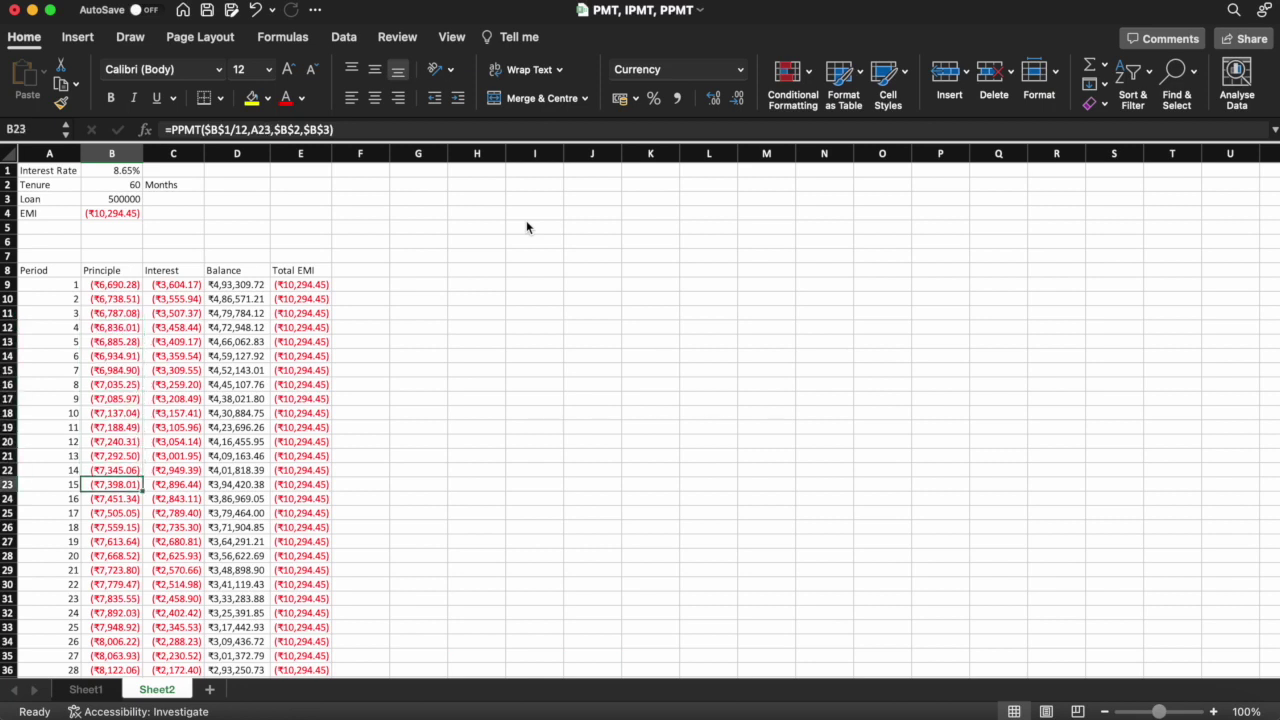
pyautogui.press('Down')
pyautogui.press('Down')
pyautogui.press('Down')
pyautogui.press('Down')
pyautogui.press('Down')
pyautogui.press('Down')
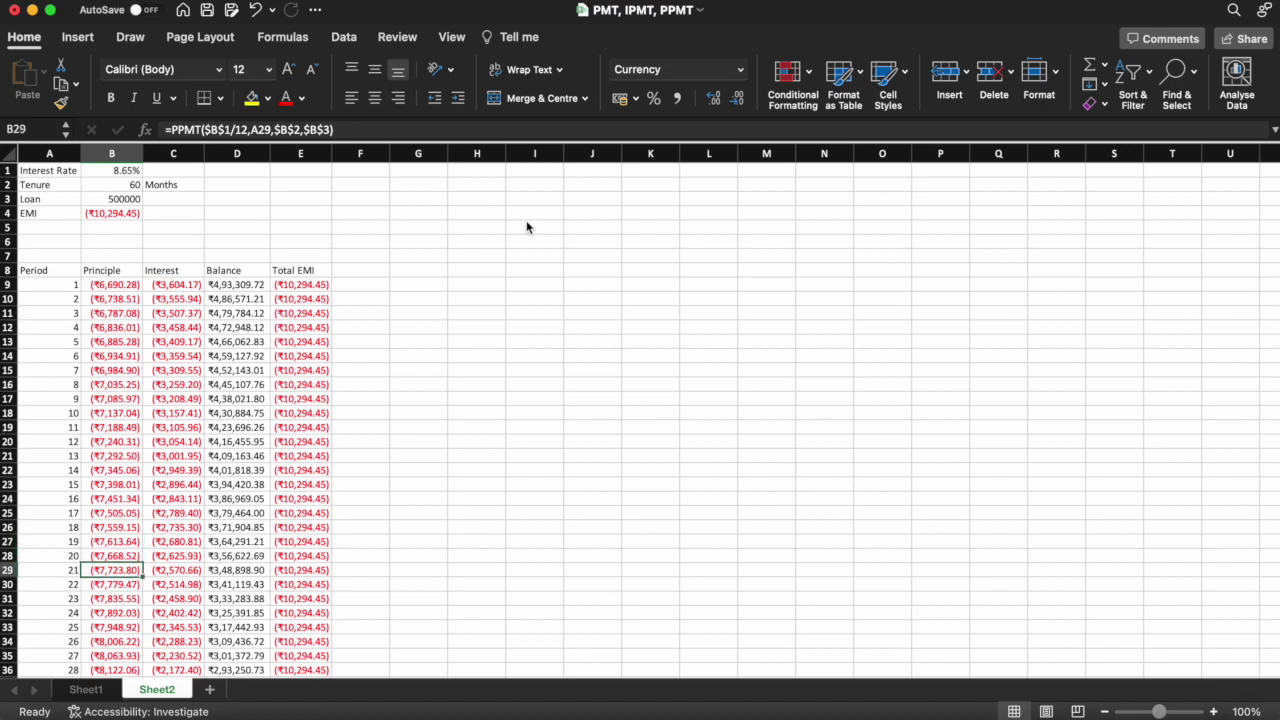
# - Examine how the Balance amounts in column D develop from period 23 down to the end of the schedule
pyautogui.press('Right')
pyautogui.press('Down')
pyautogui.press('Down')
pyautogui.press('Right')
pyautogui.press('Down')
pyautogui.press('Down')
pyautogui.press('Down')
pyautogui.press('Down')
pyautogui.press('Down')
pyautogui.press('Down')
pyautogui.press('Down')
pyautogui.press('Down')
pyautogui.press('Down')
pyautogui.press('Down')
pyautogui.press('Down')
pyautogui.press('Down')
pyautogui.press('Down')
pyautogui.press('Down')
pyautogui.press('Down')
pyautogui.press('Down')
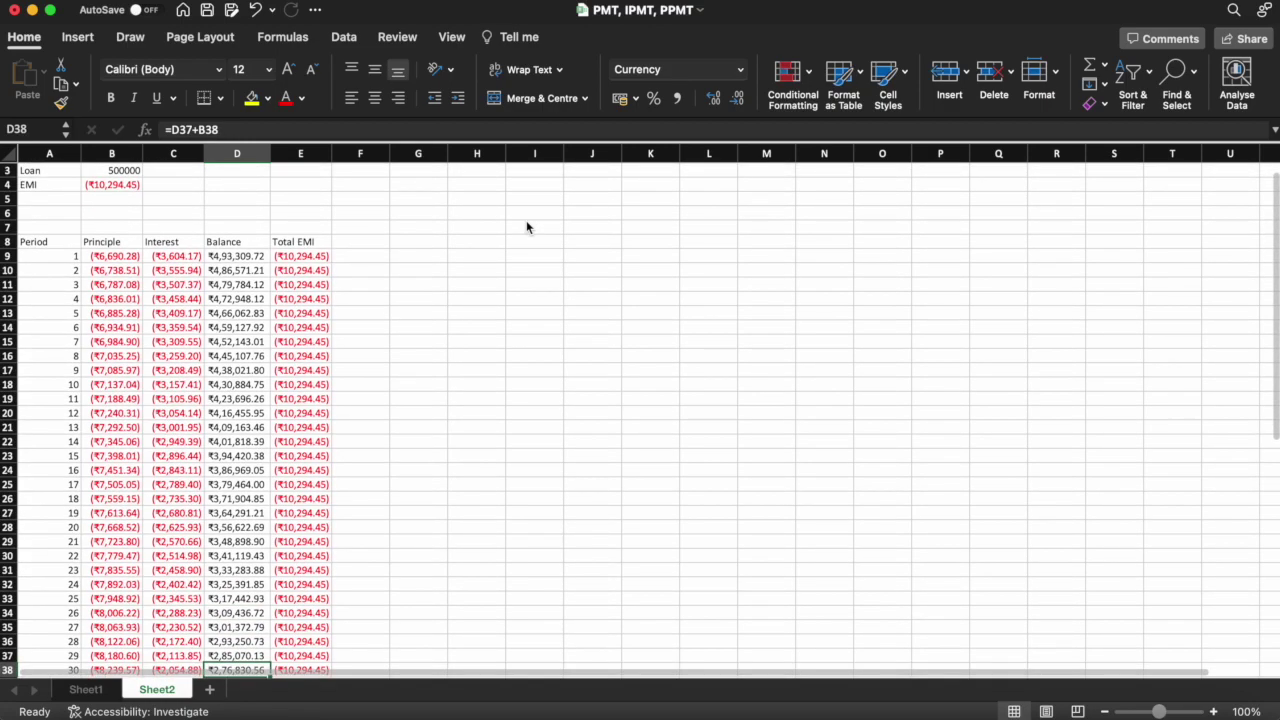
pyautogui.press('Down')
pyautogui.press('Down')
pyautogui.press('Down')
pyautogui.press('Down')
pyautogui.press('Down')
pyautogui.press('Down')
pyautogui.press('Down')
pyautogui.press('Down')
pyautogui.press('Down')
pyautogui.press('Down')
pyautogui.press('Down')
pyautogui.press('Down')
pyautogui.press('Down')
pyautogui.press('Down')
pyautogui.press('Down')
pyautogui.press('Down')
pyautogui.press('Down')
pyautogui.press('Down')
pyautogui.press('Down')
pyautogui.press('Down')
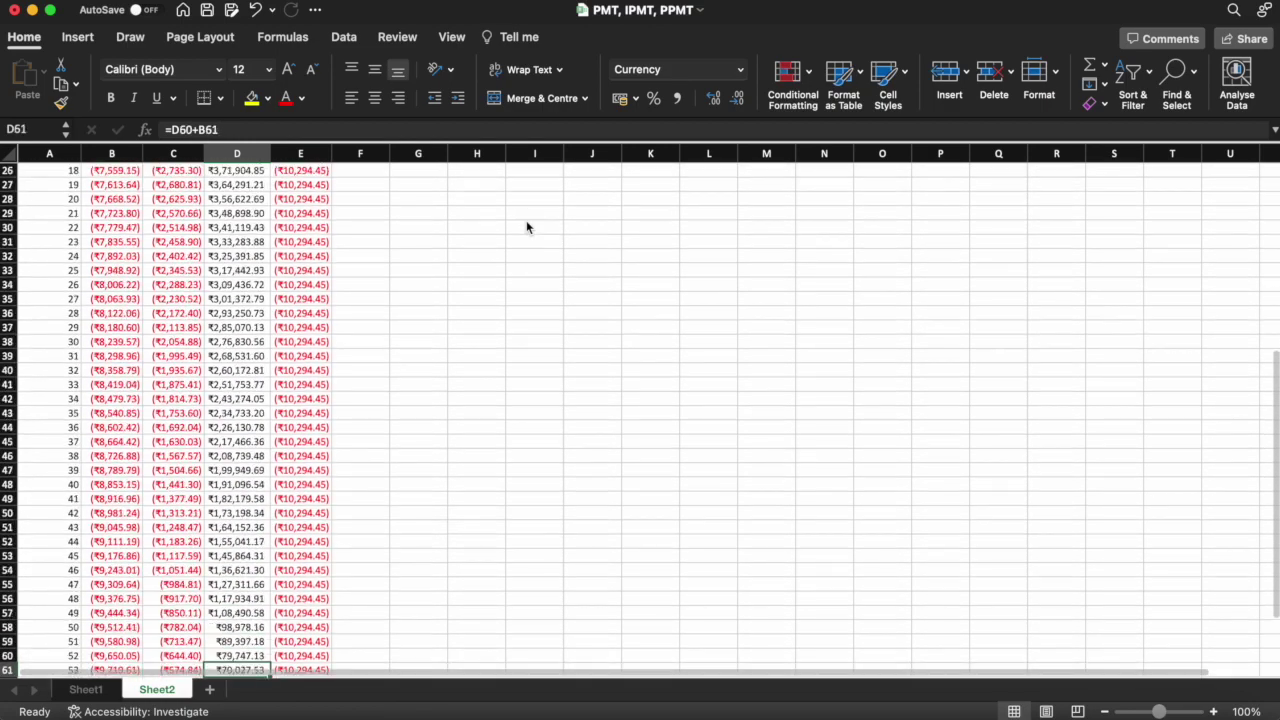
pyautogui.press('Down')
pyautogui.press('Up')
pyautogui.press('Up')
pyautogui.press('Up')
pyautogui.press('Up')
pyautogui.press('Up')
pyautogui.press('Up')
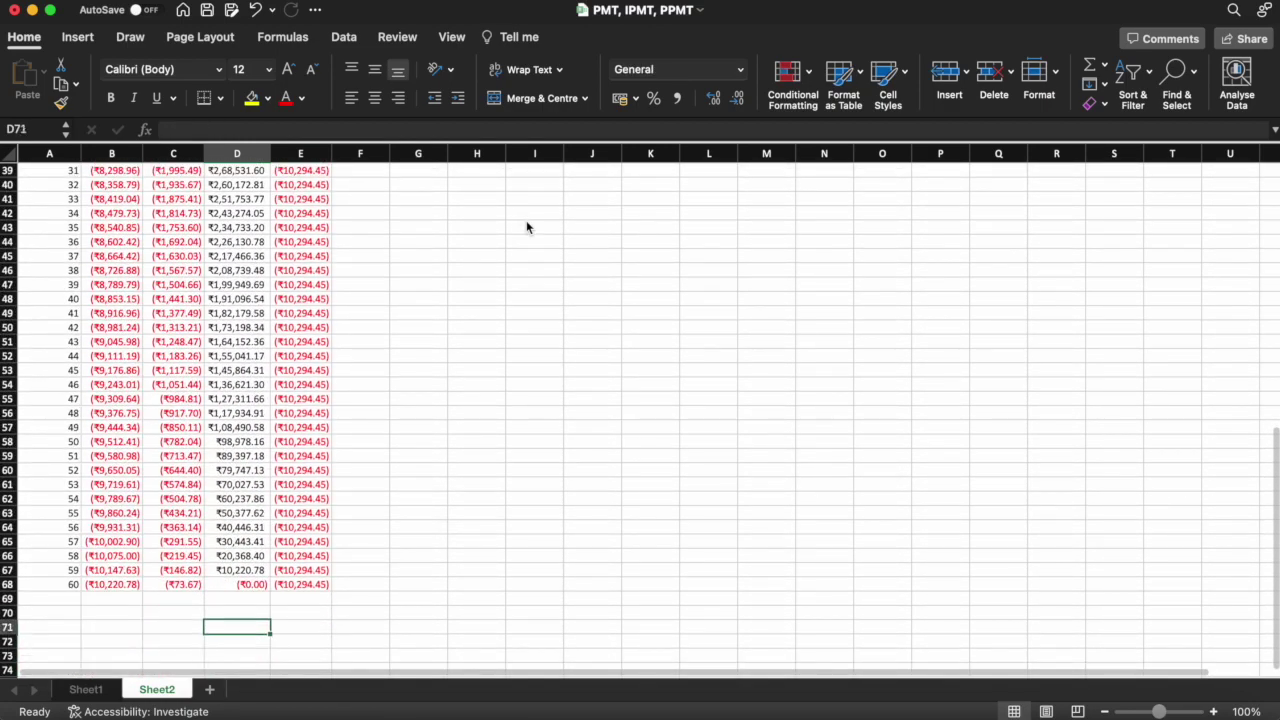
# - Check the principal, interest and Balance formulas of period 60 in row 68
pyautogui.press('Left')
pyautogui.press('Left')
pyautogui.press('Left')
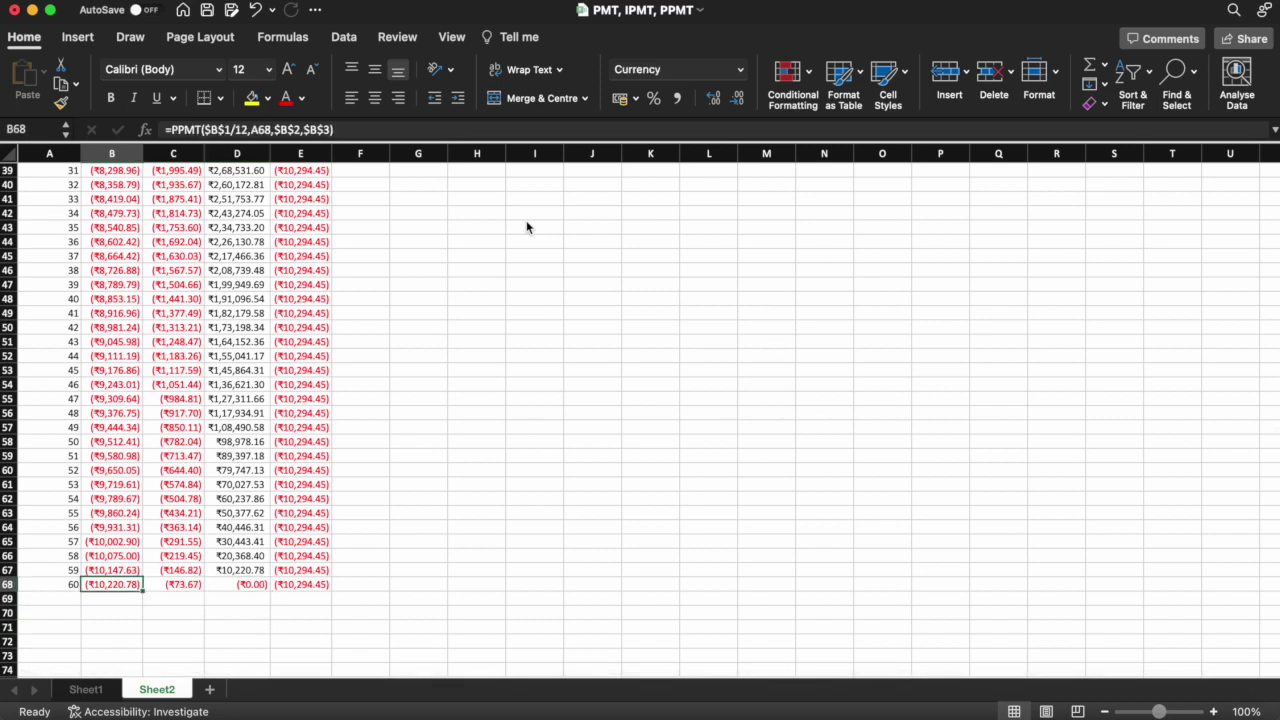
pyautogui.press('Right')
pyautogui.press('Right')
pyautogui.press('Right')
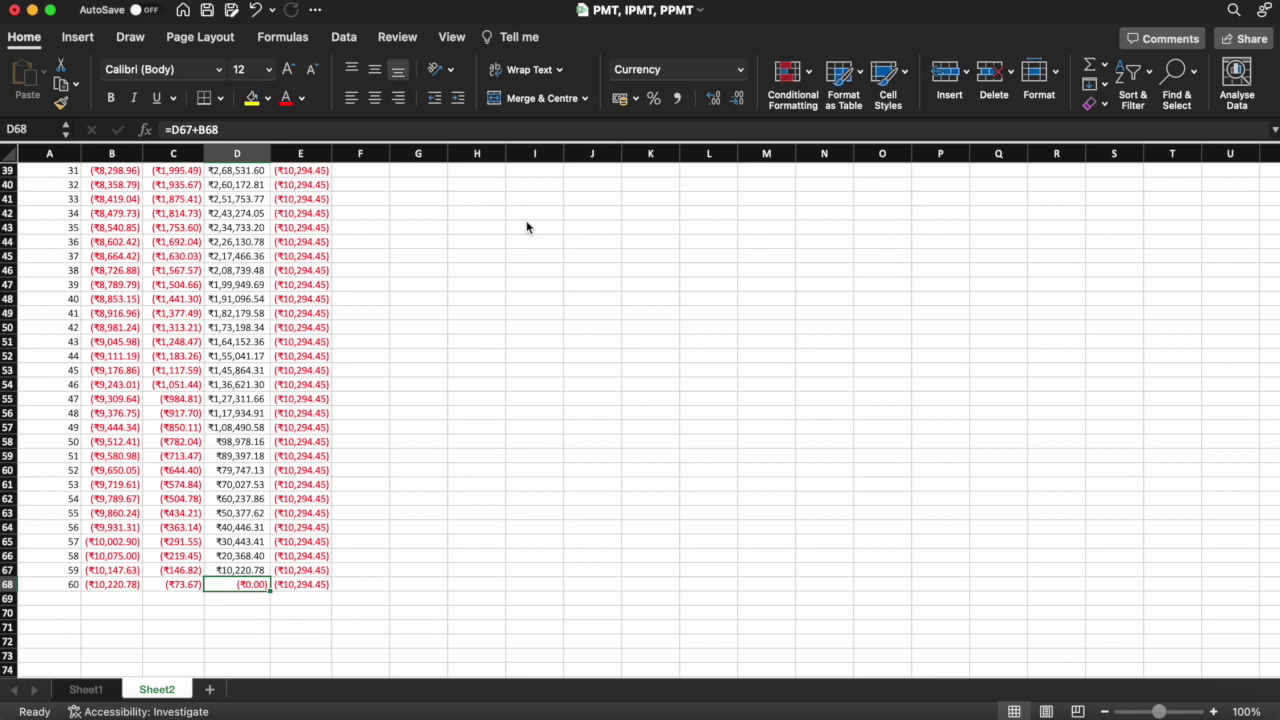
# - Return to the start of the schedule and review the loan inputs and EMI above it
pyautogui.hotkey('ctrl', 'Up')
pyautogui.press('Up')
pyautogui.press('Up')
pyautogui.press('Up')
pyautogui.press('Up')
pyautogui.press('Up')
pyautogui.press('Up')
pyautogui.press('Up')
pyautogui.press('Down')
pyautogui.press('Down')
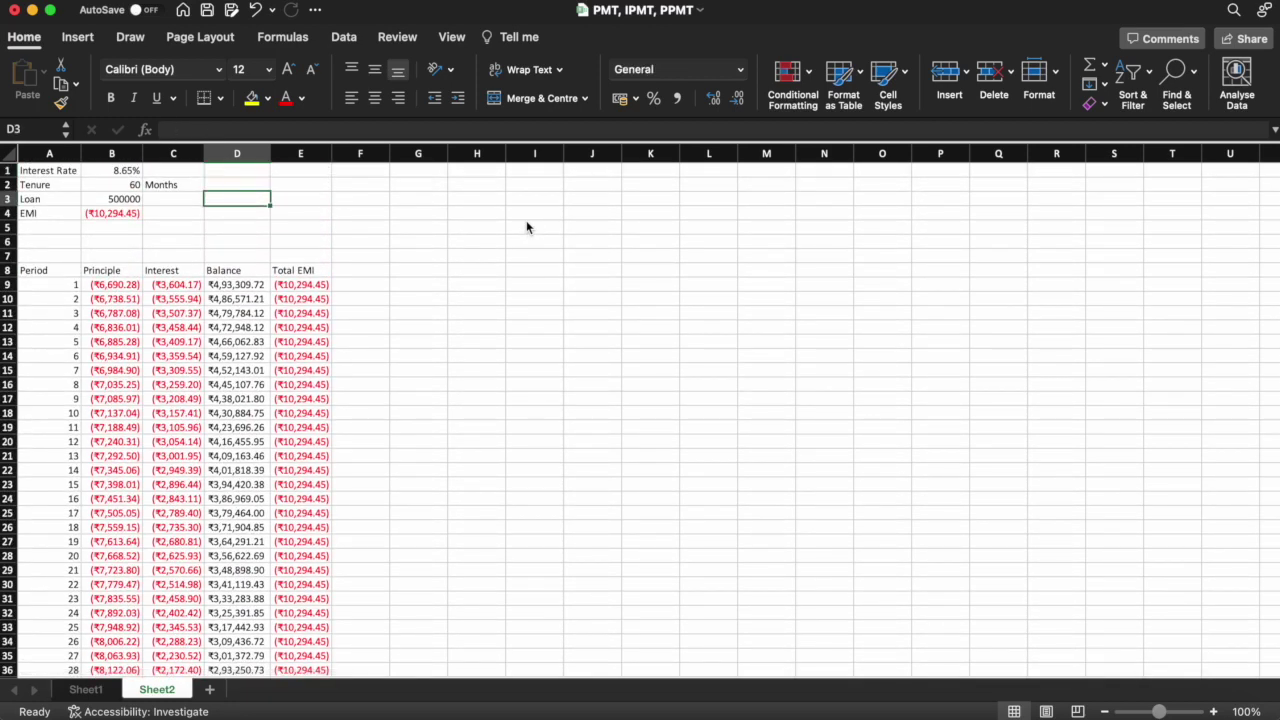